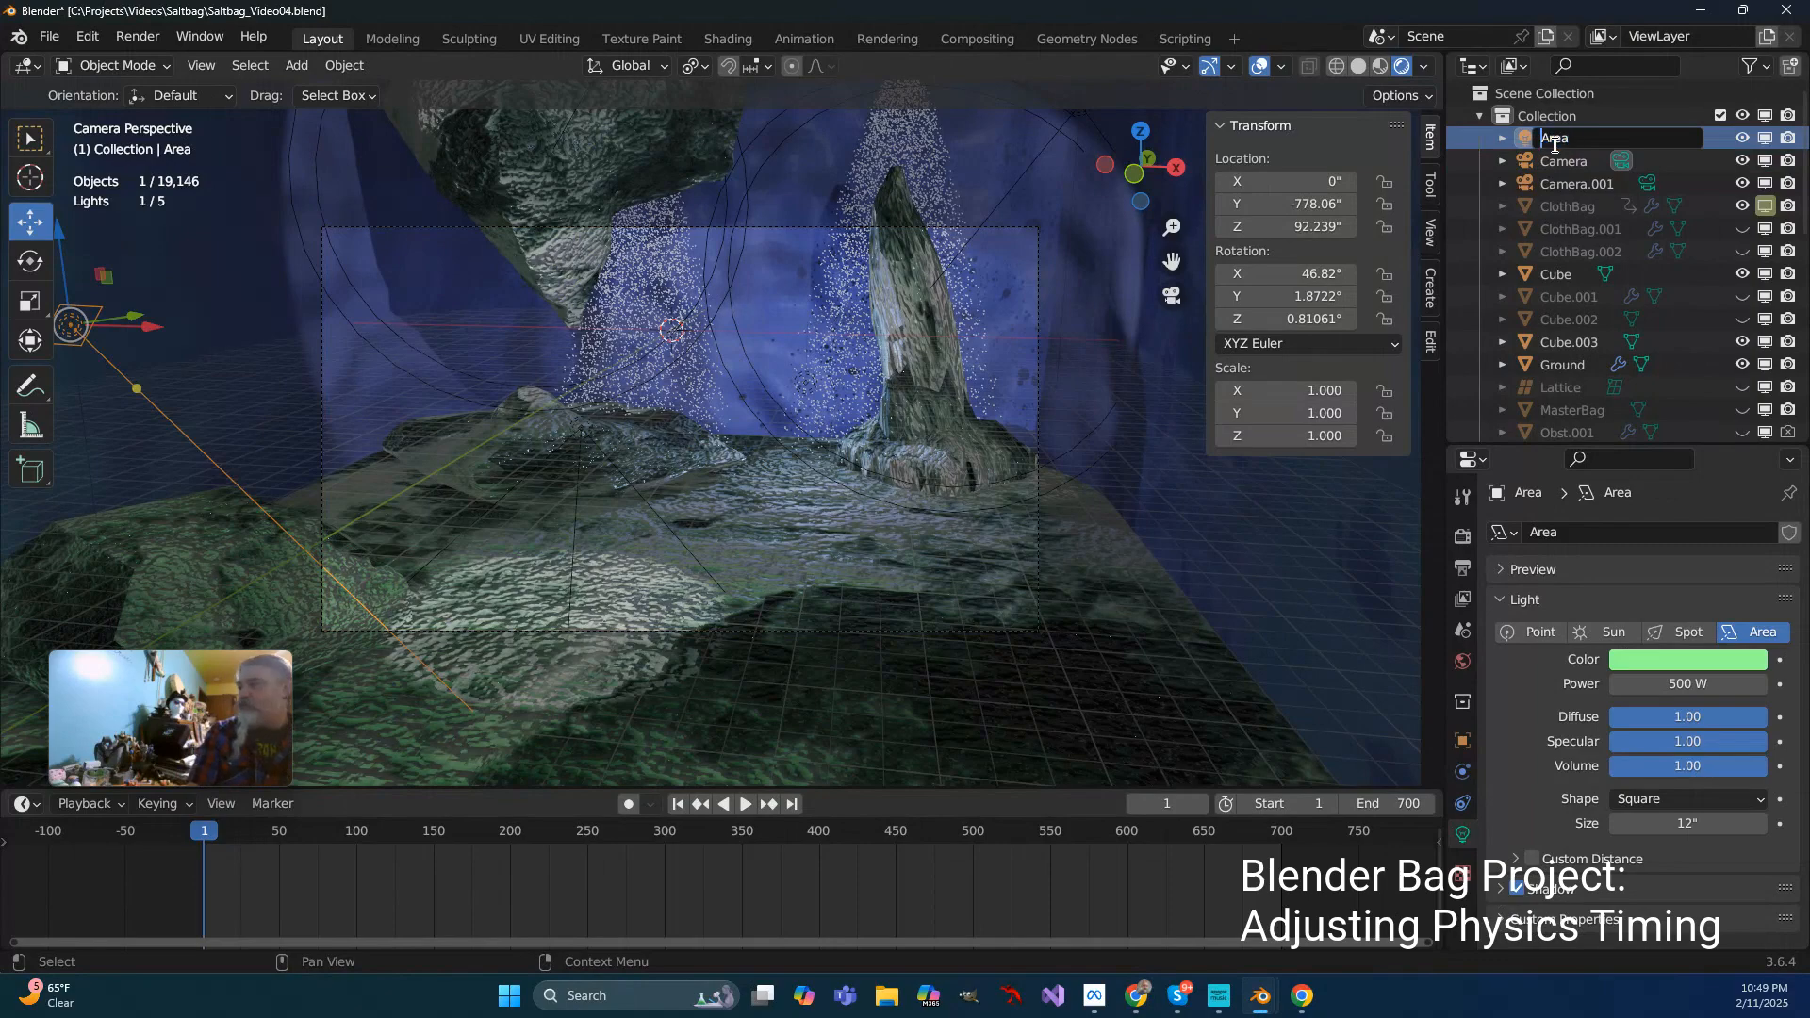
Rename the Area light as LiArea
type("L")
type("i")
key("Return")
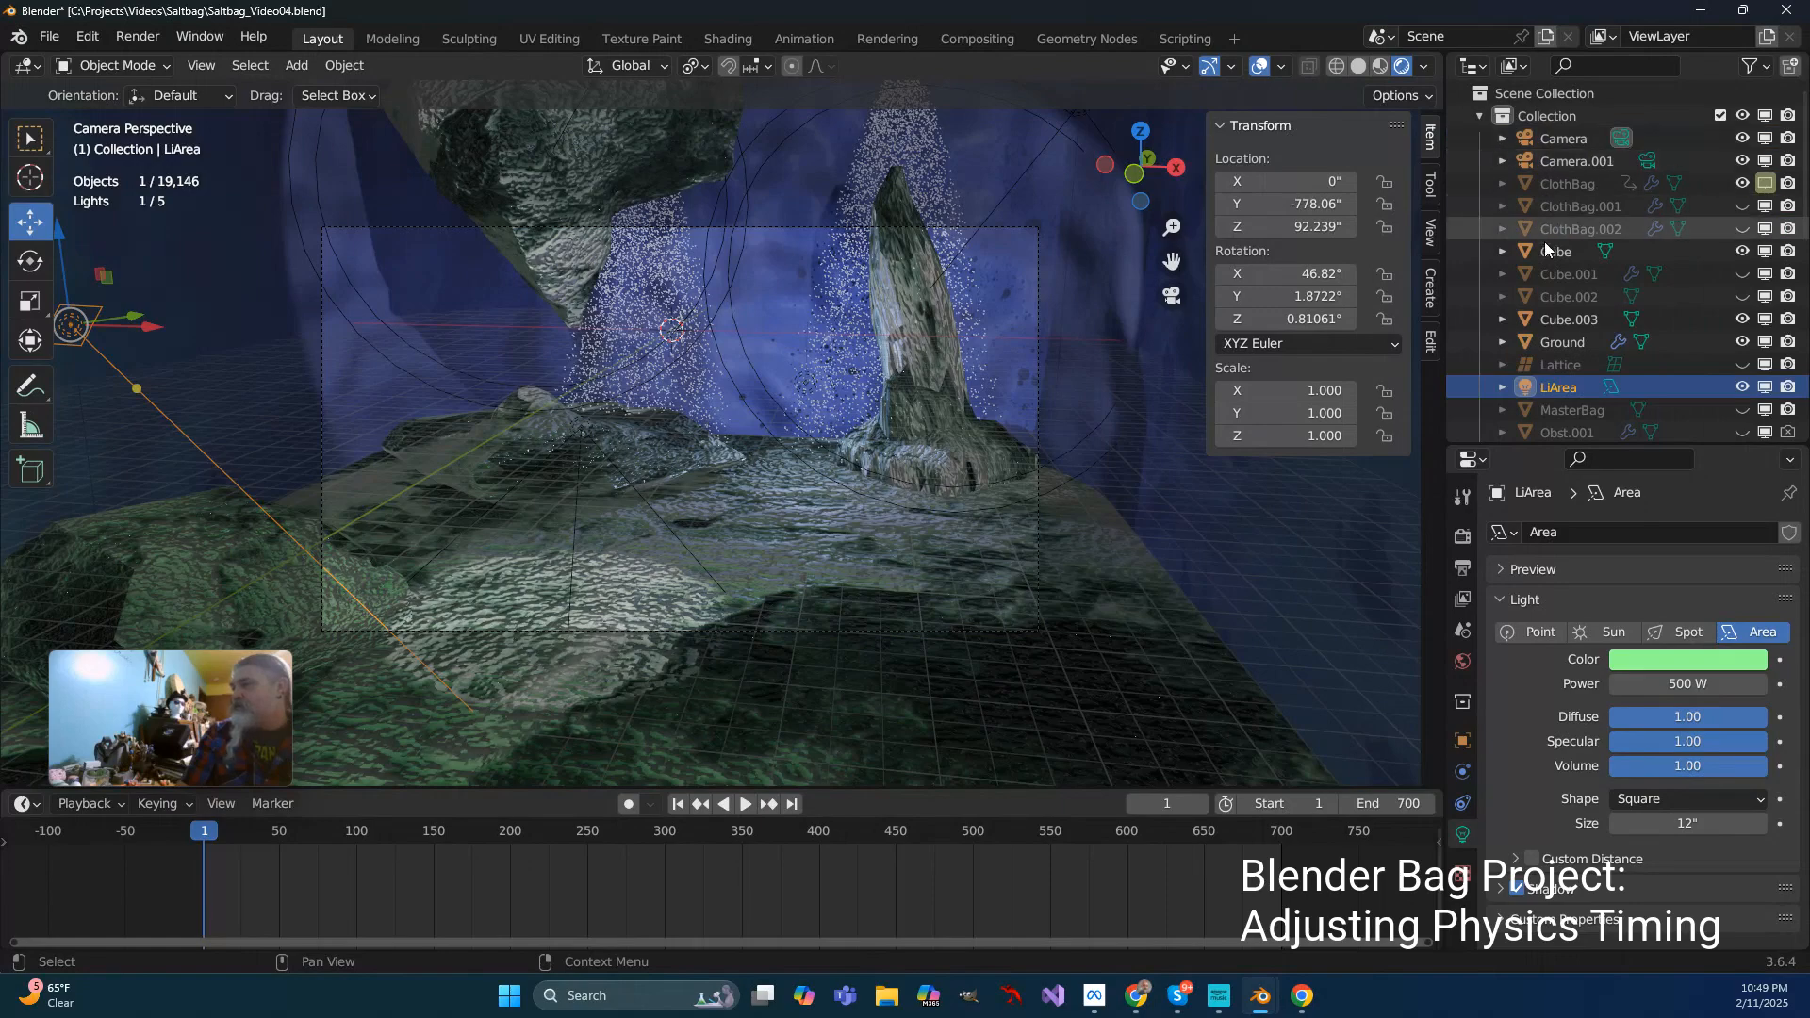
Rename the Spot light as PiSpot
scroll(1551, 319, "down", 3)
scroll(1552, 319, "down", 10)
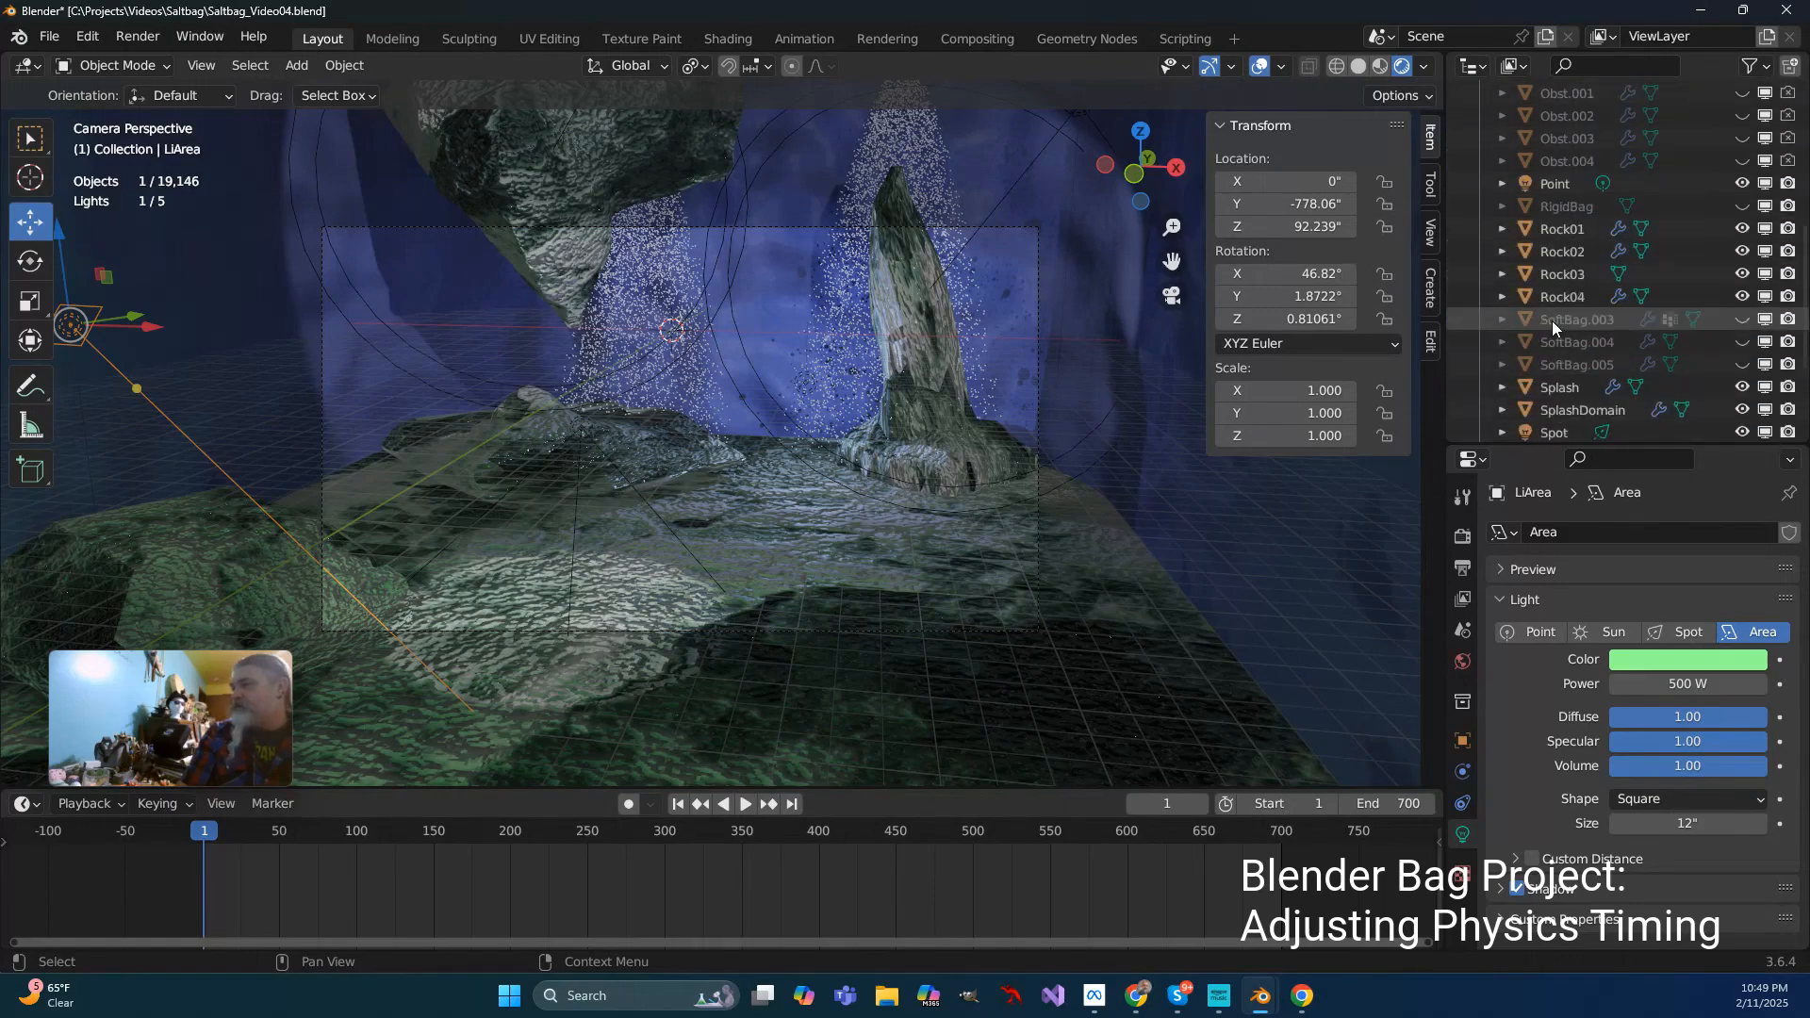
scroll(1551, 321, "down", 2)
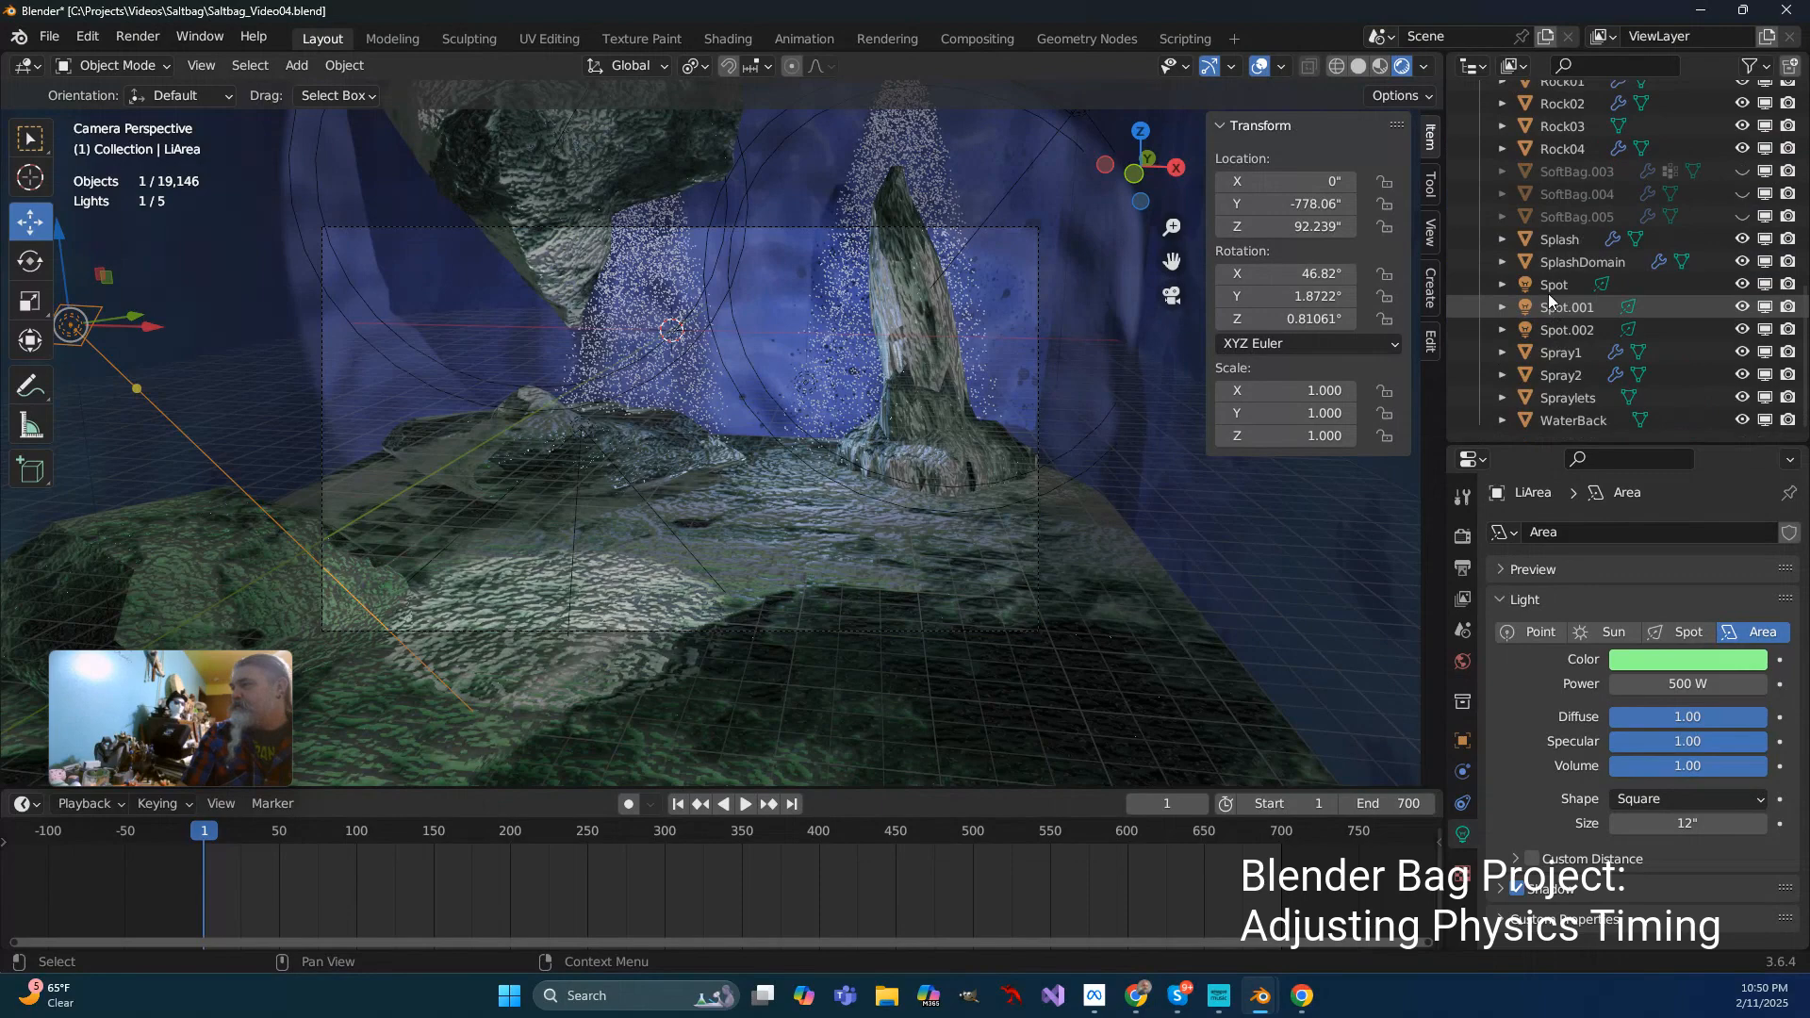
left_click(1540, 287)
double_click(1545, 284)
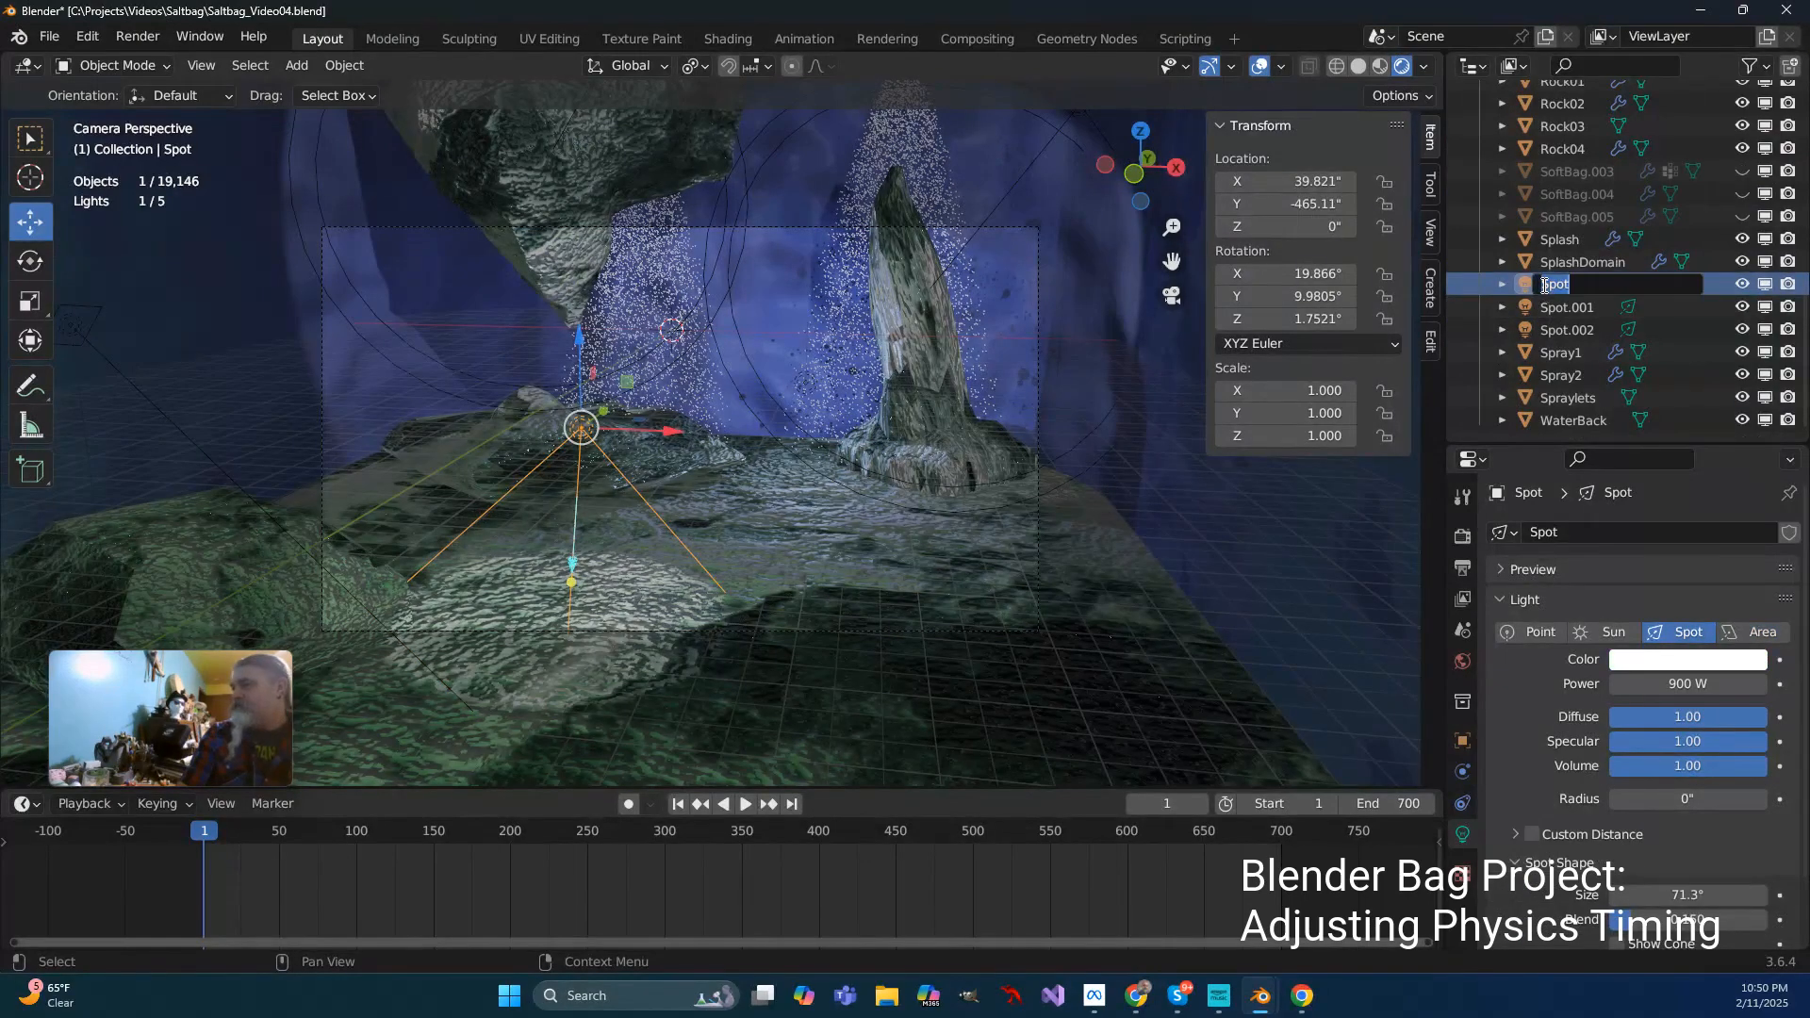
type("Pi")
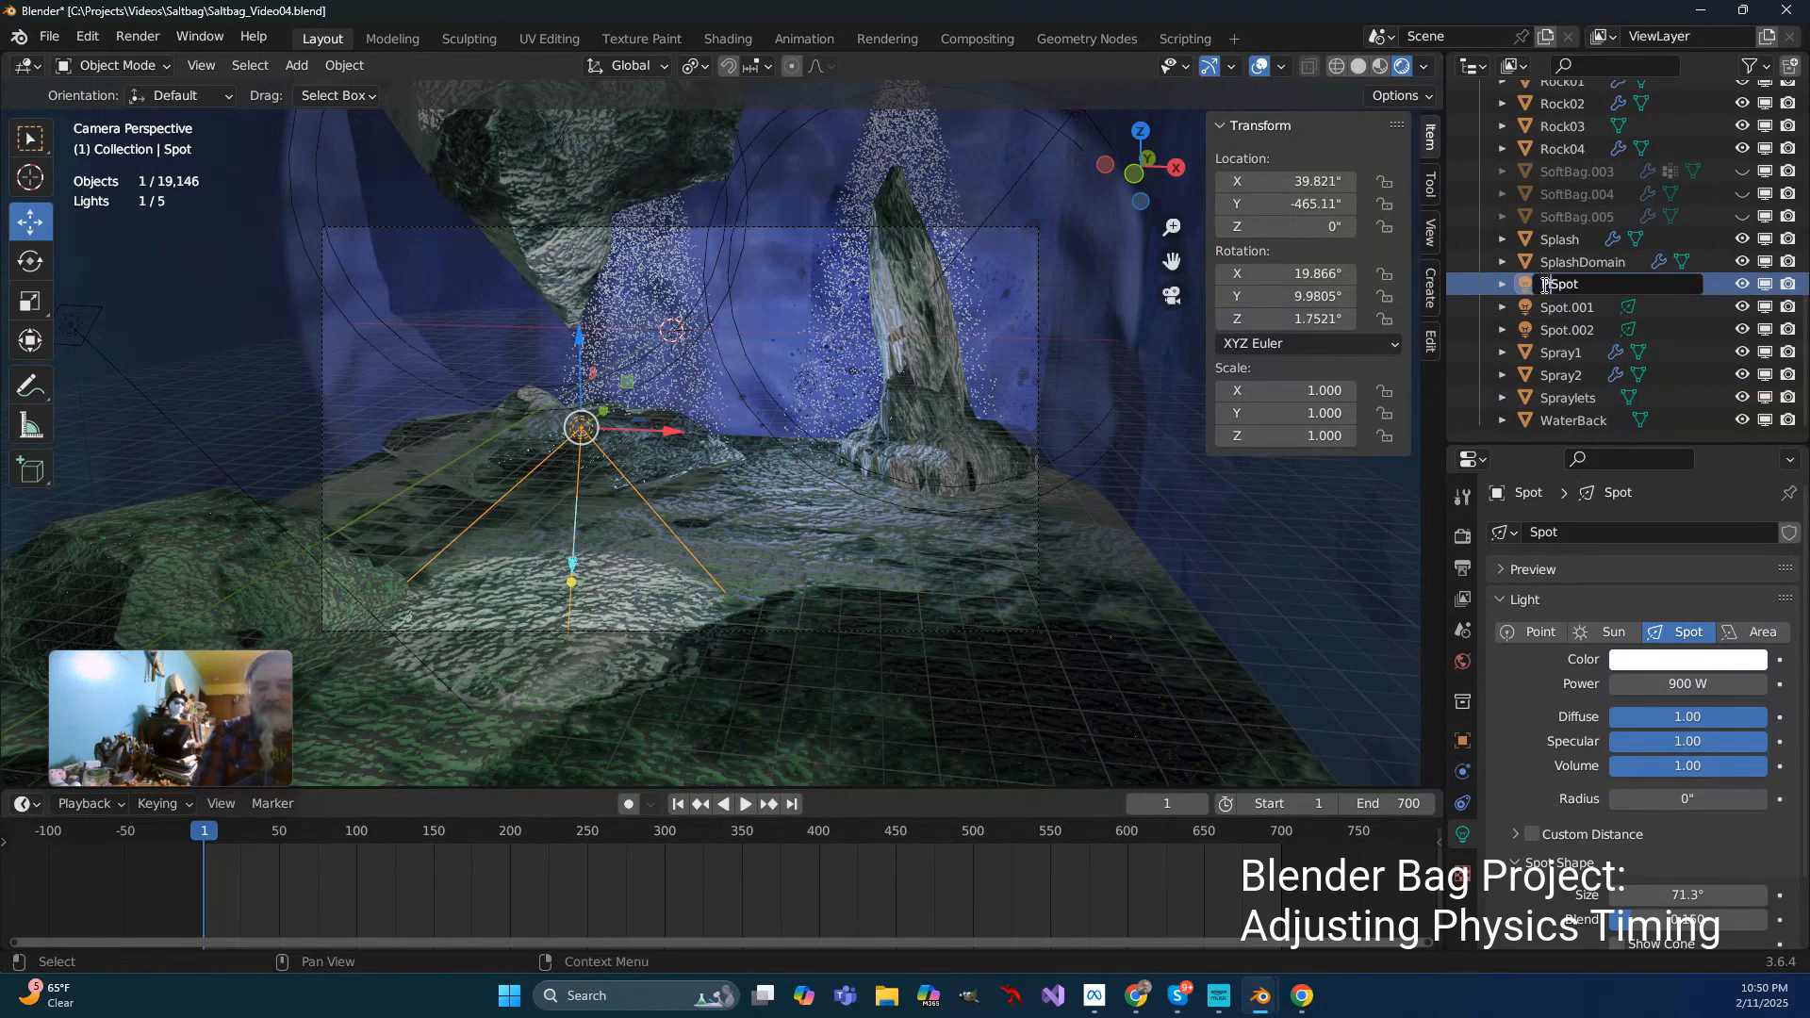
key("Return")
Rename the Spot.001 and Spot.002 lights as LiSpot.001 and LiSpot.002
double_click(1549, 307)
left_click(1548, 307)
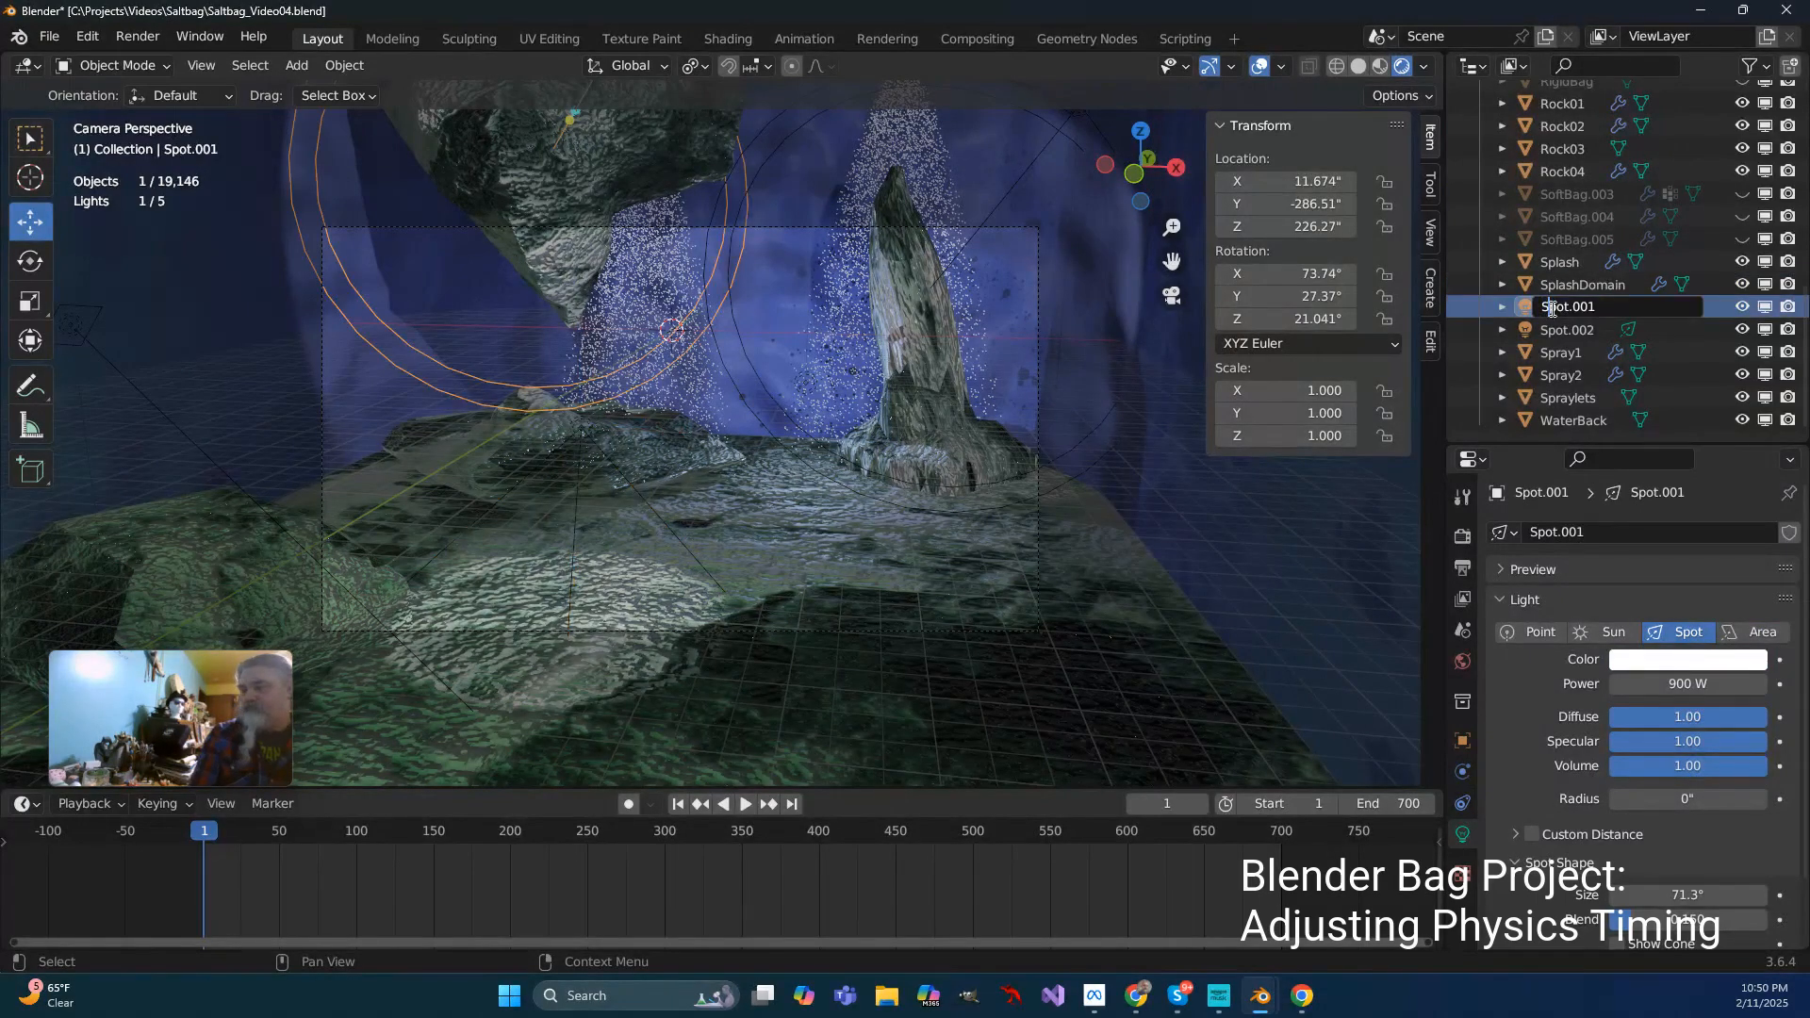
type("Li")
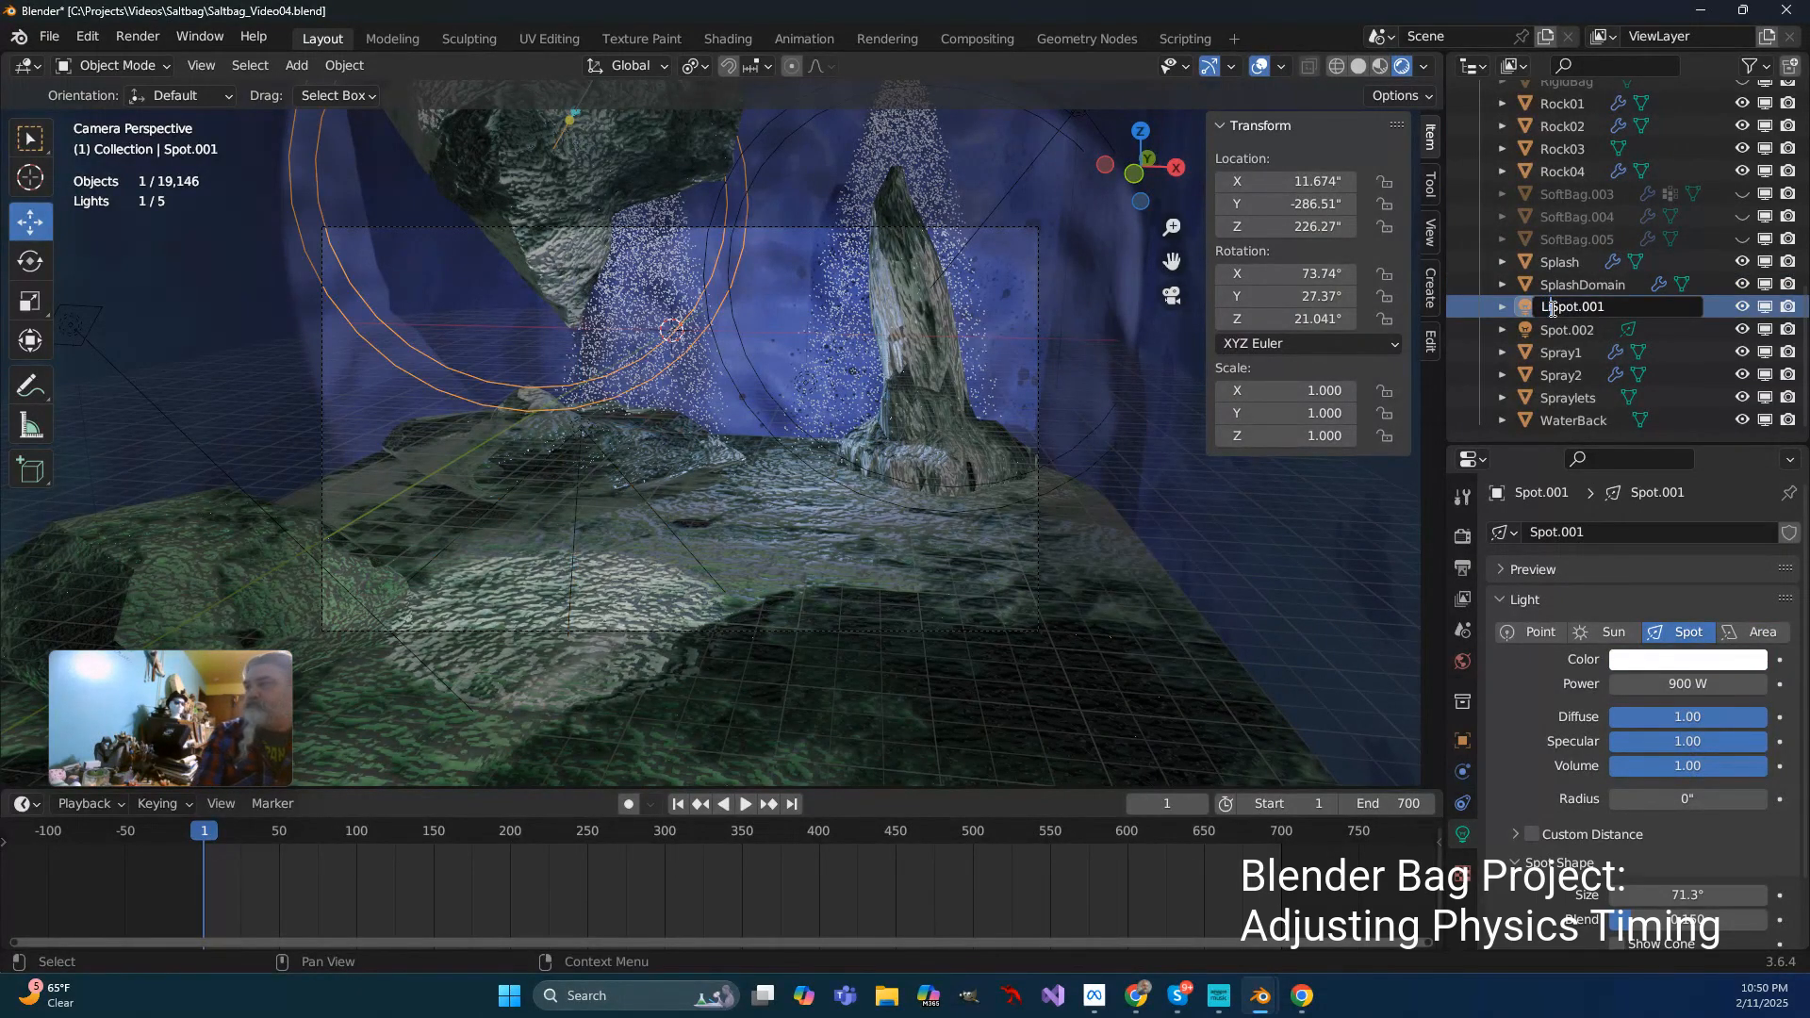
key("Return")
double_click(1550, 328)
key("Home")
type("Li")
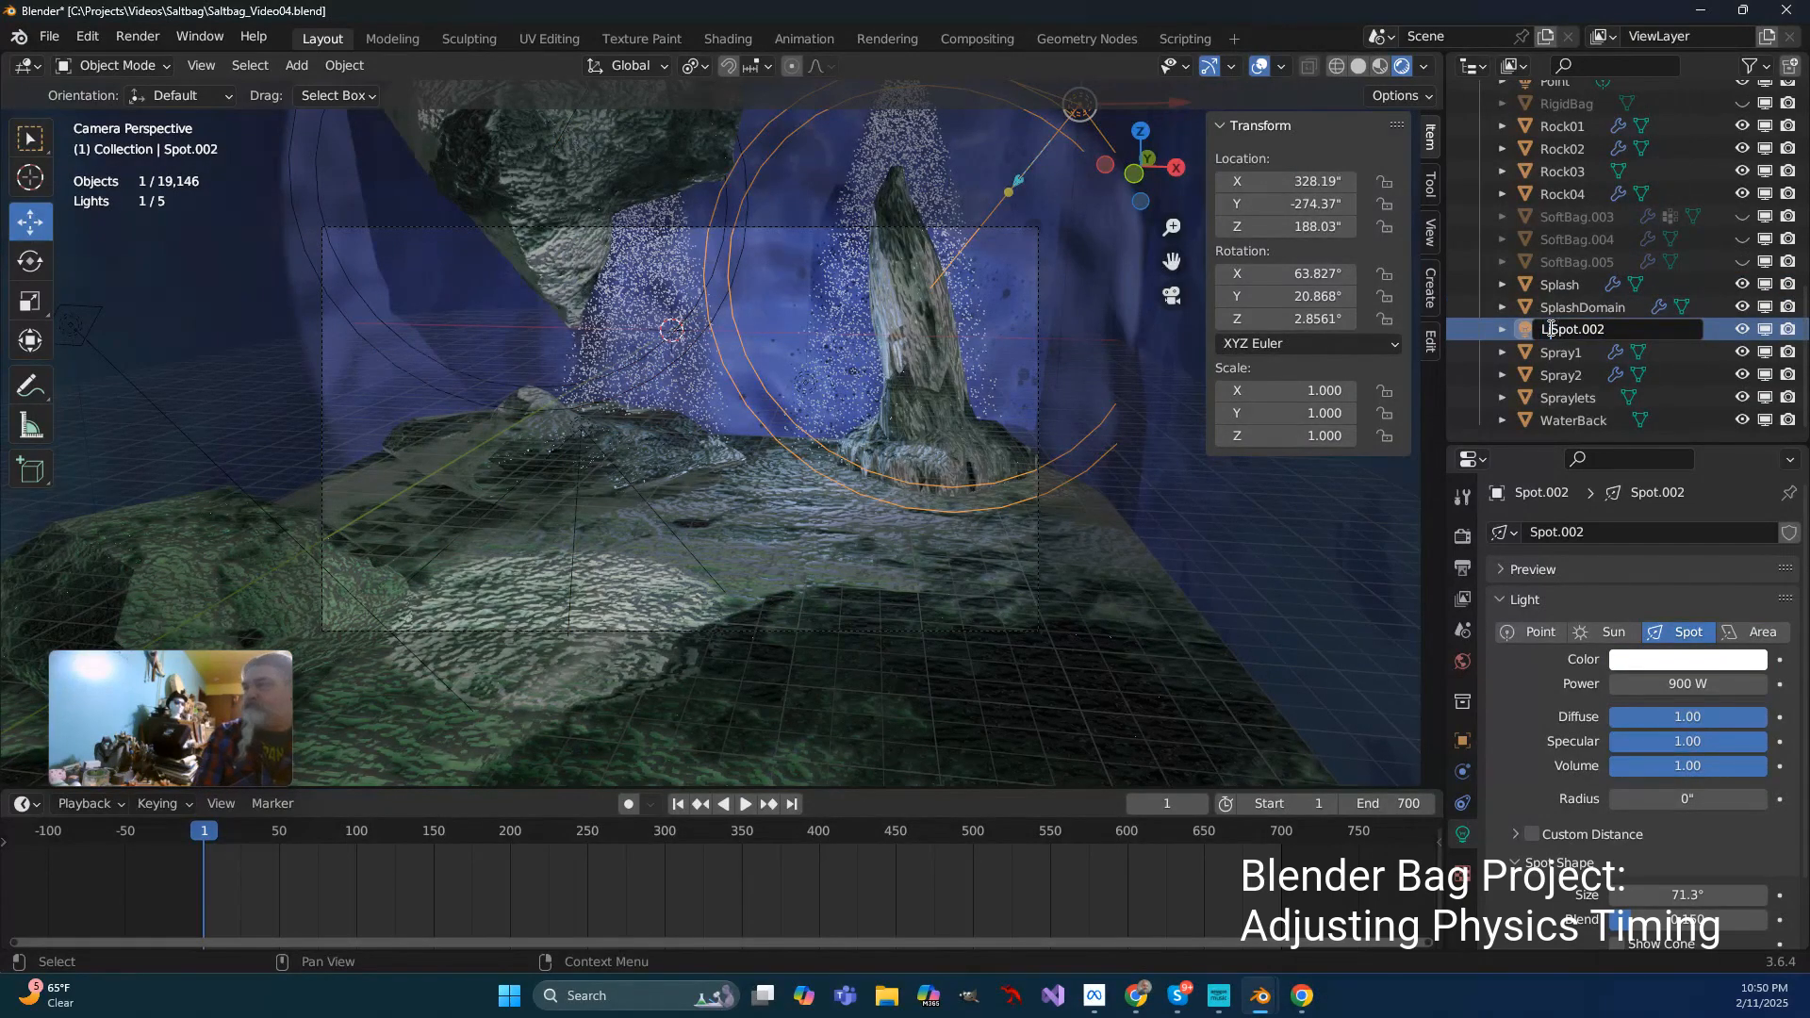
key("Return")
Rename the Point light as LiPoint
scroll(1548, 326, "up", 4)
double_click(1557, 249)
key("Home")
type("Li")
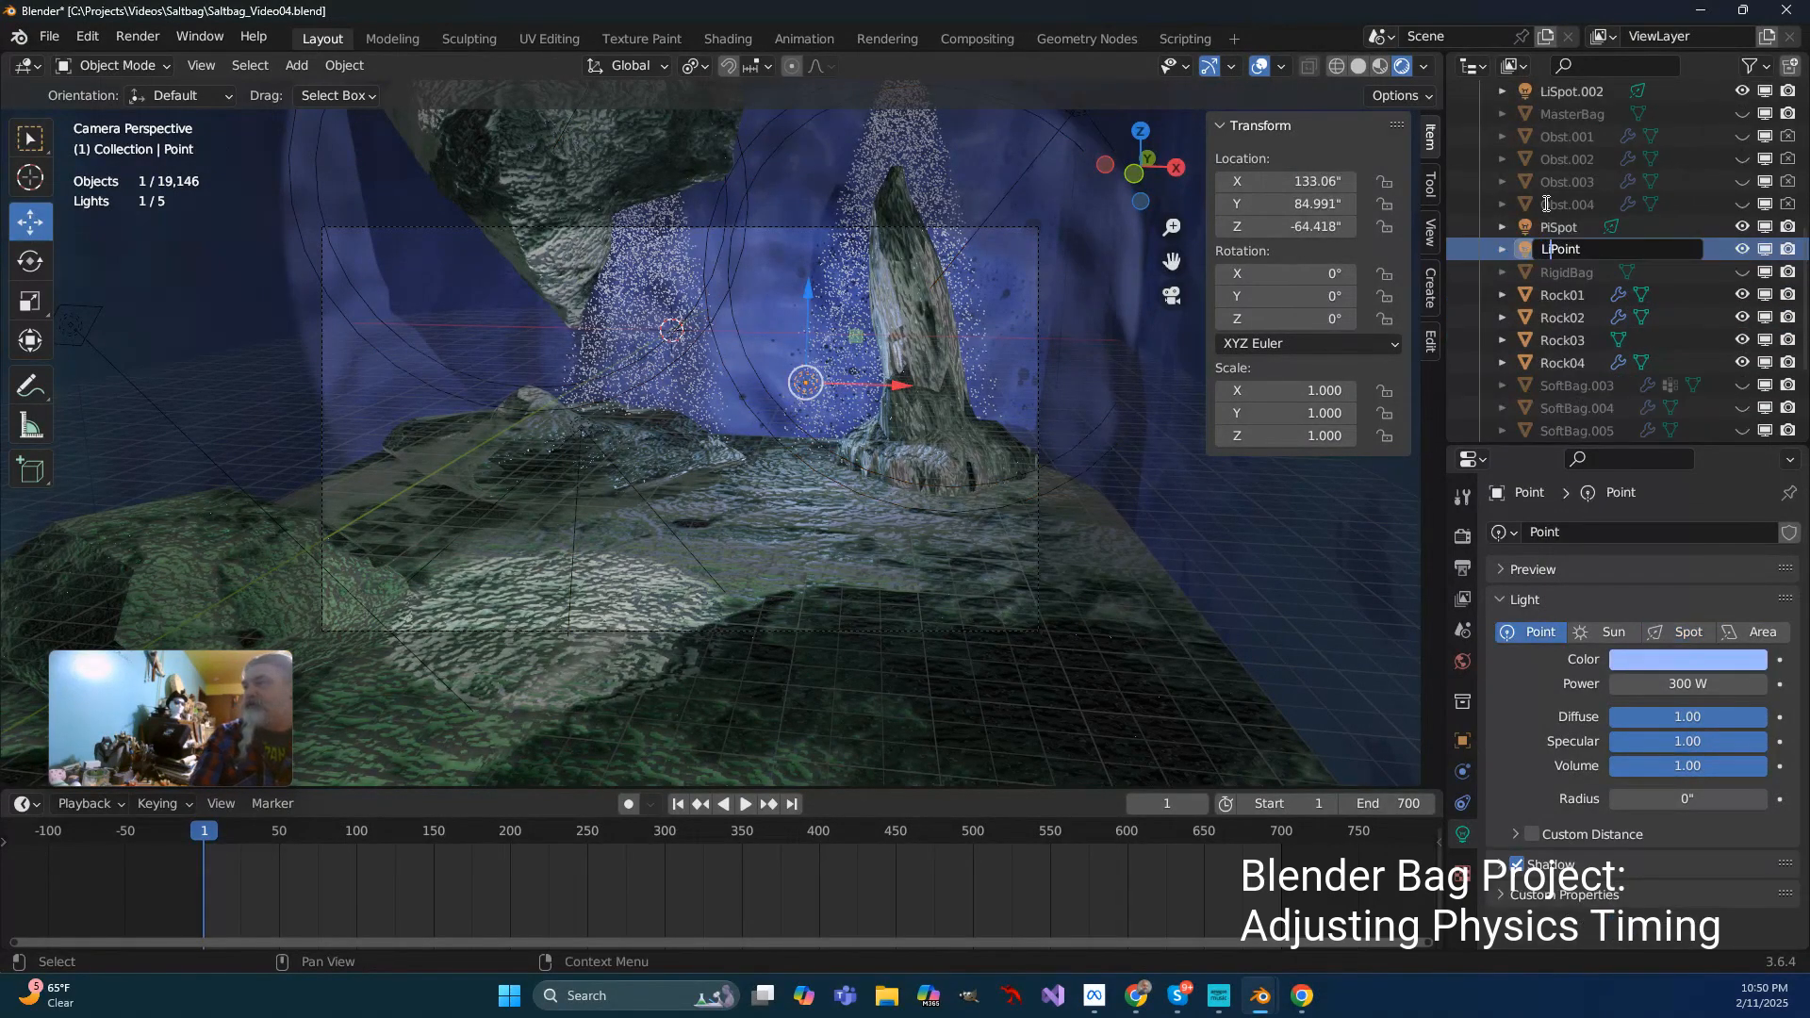
key("Return")
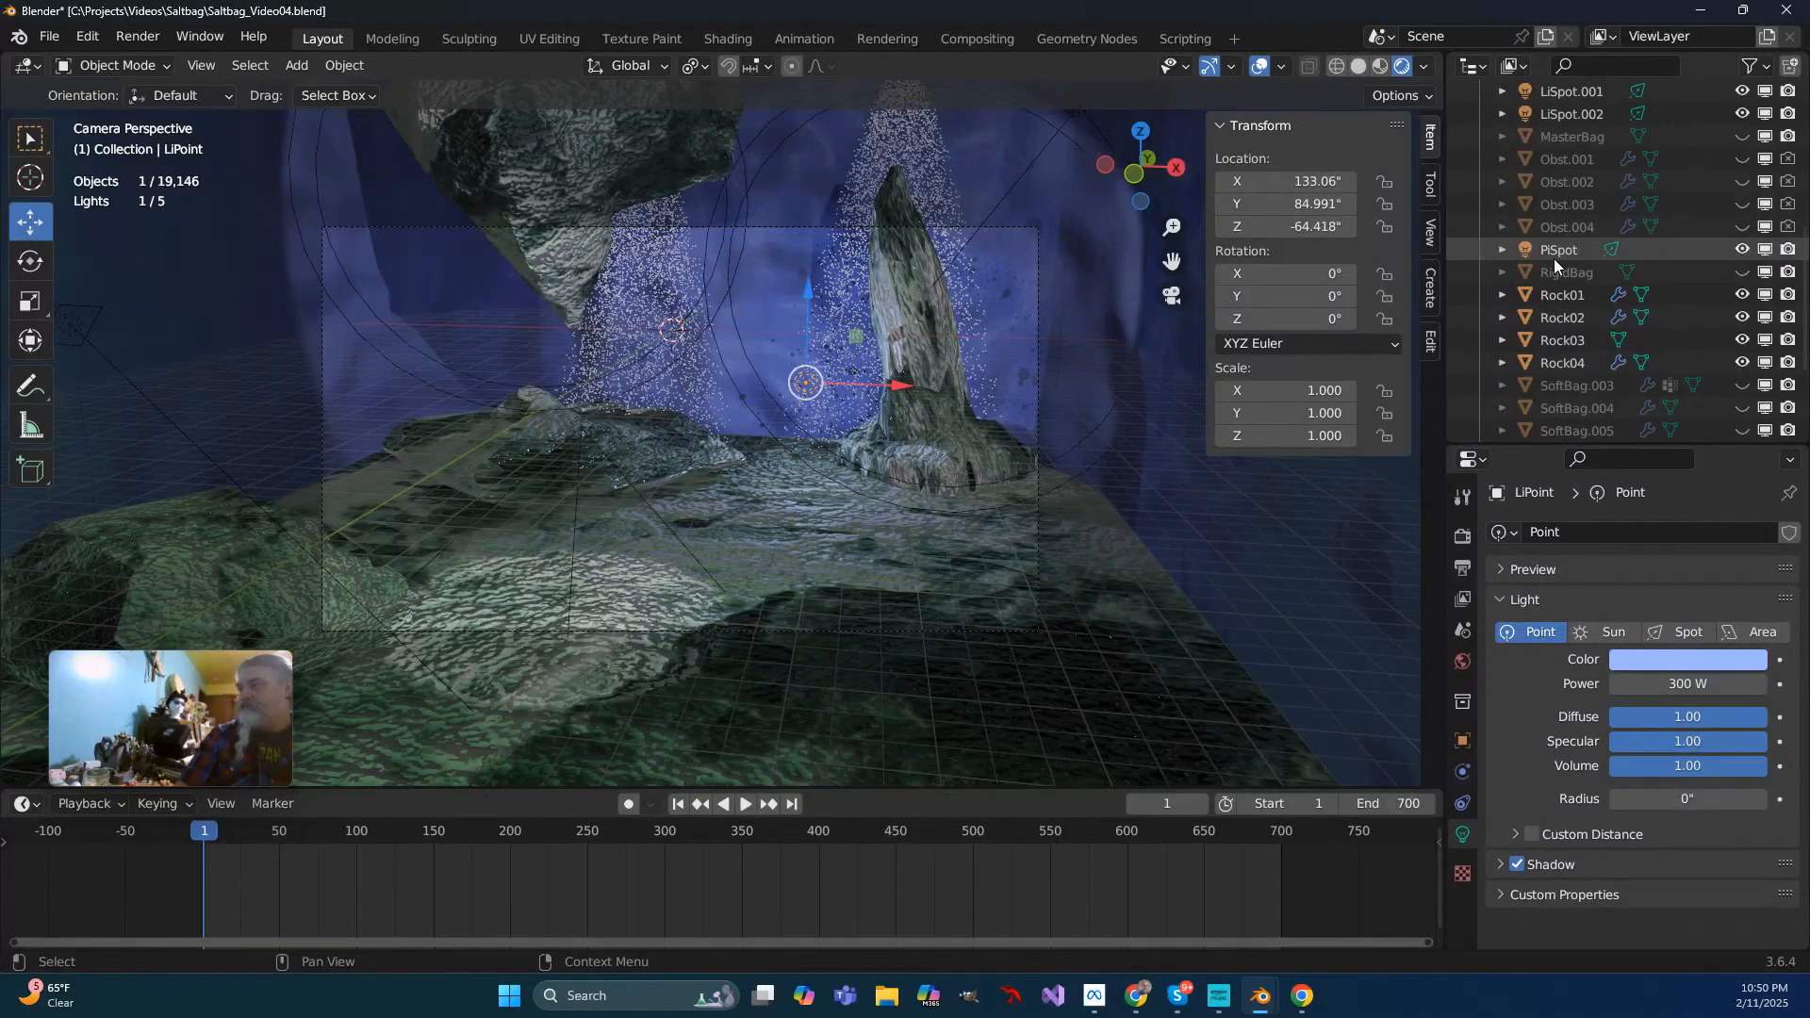
Rename the first camera, Camera, as Cam01
scroll(1600, 260, "up", 5)
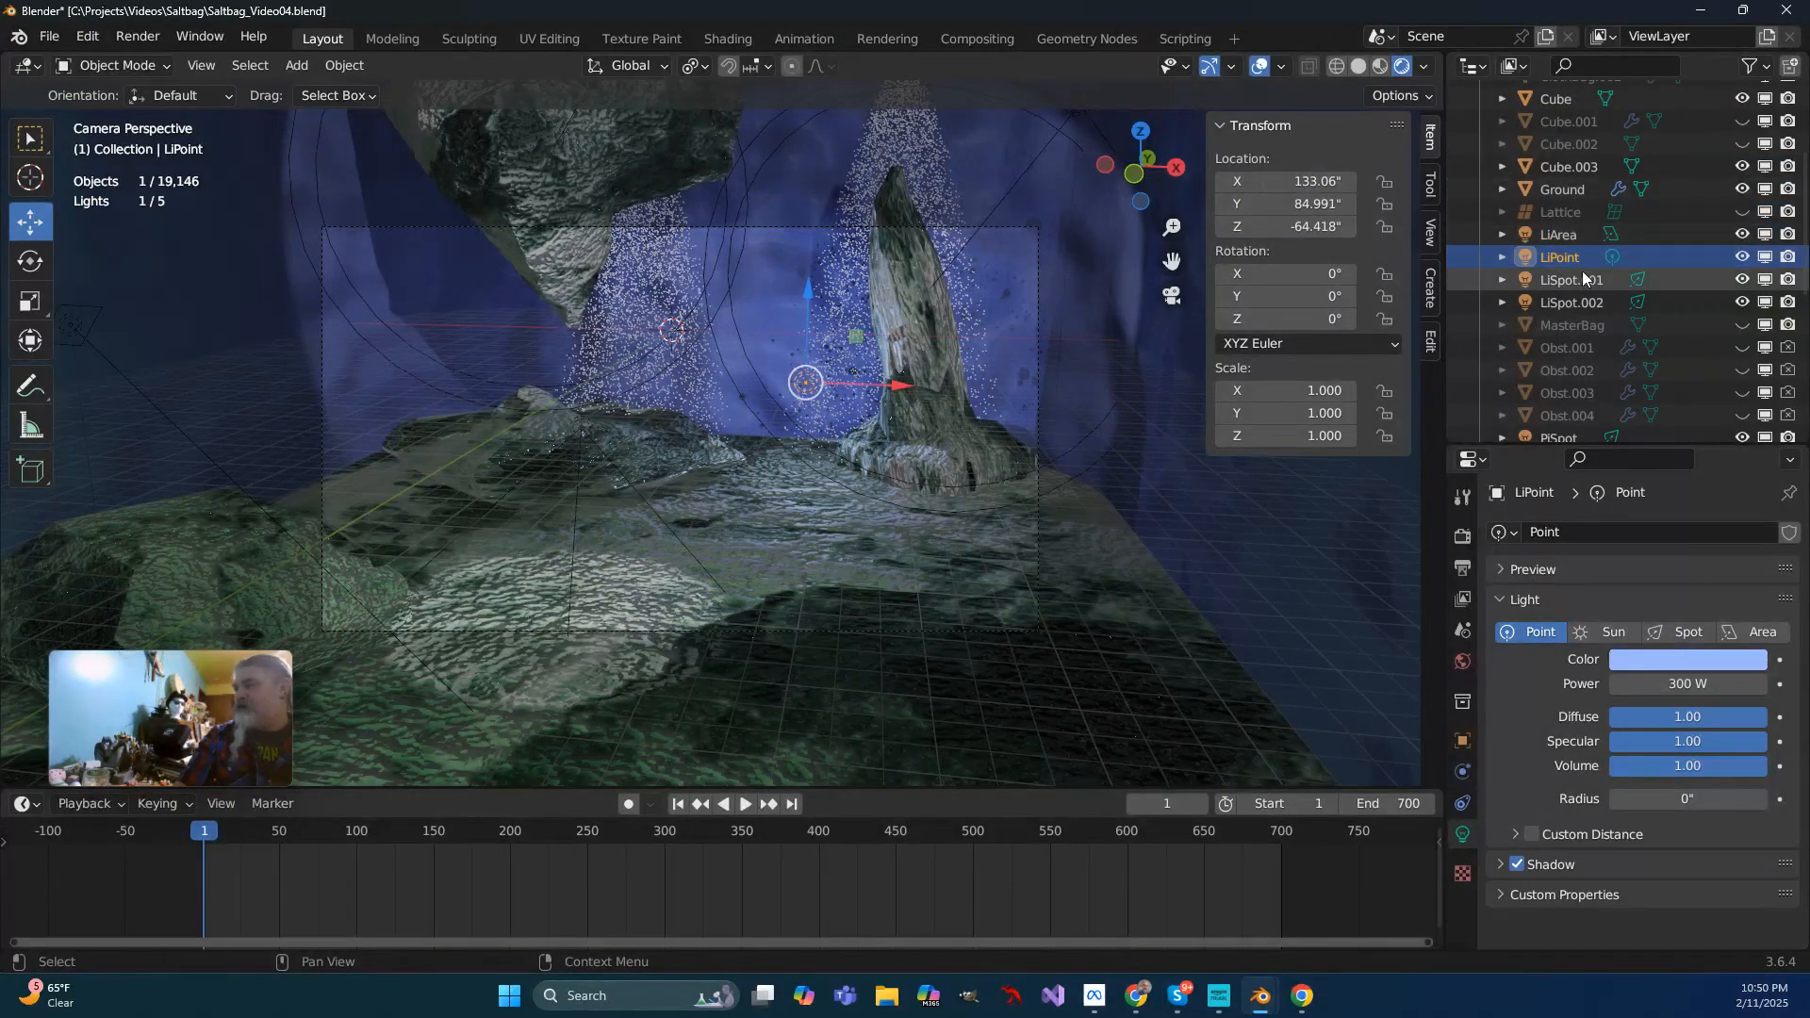
scroll(1581, 268, "up", 4)
left_click(1558, 137)
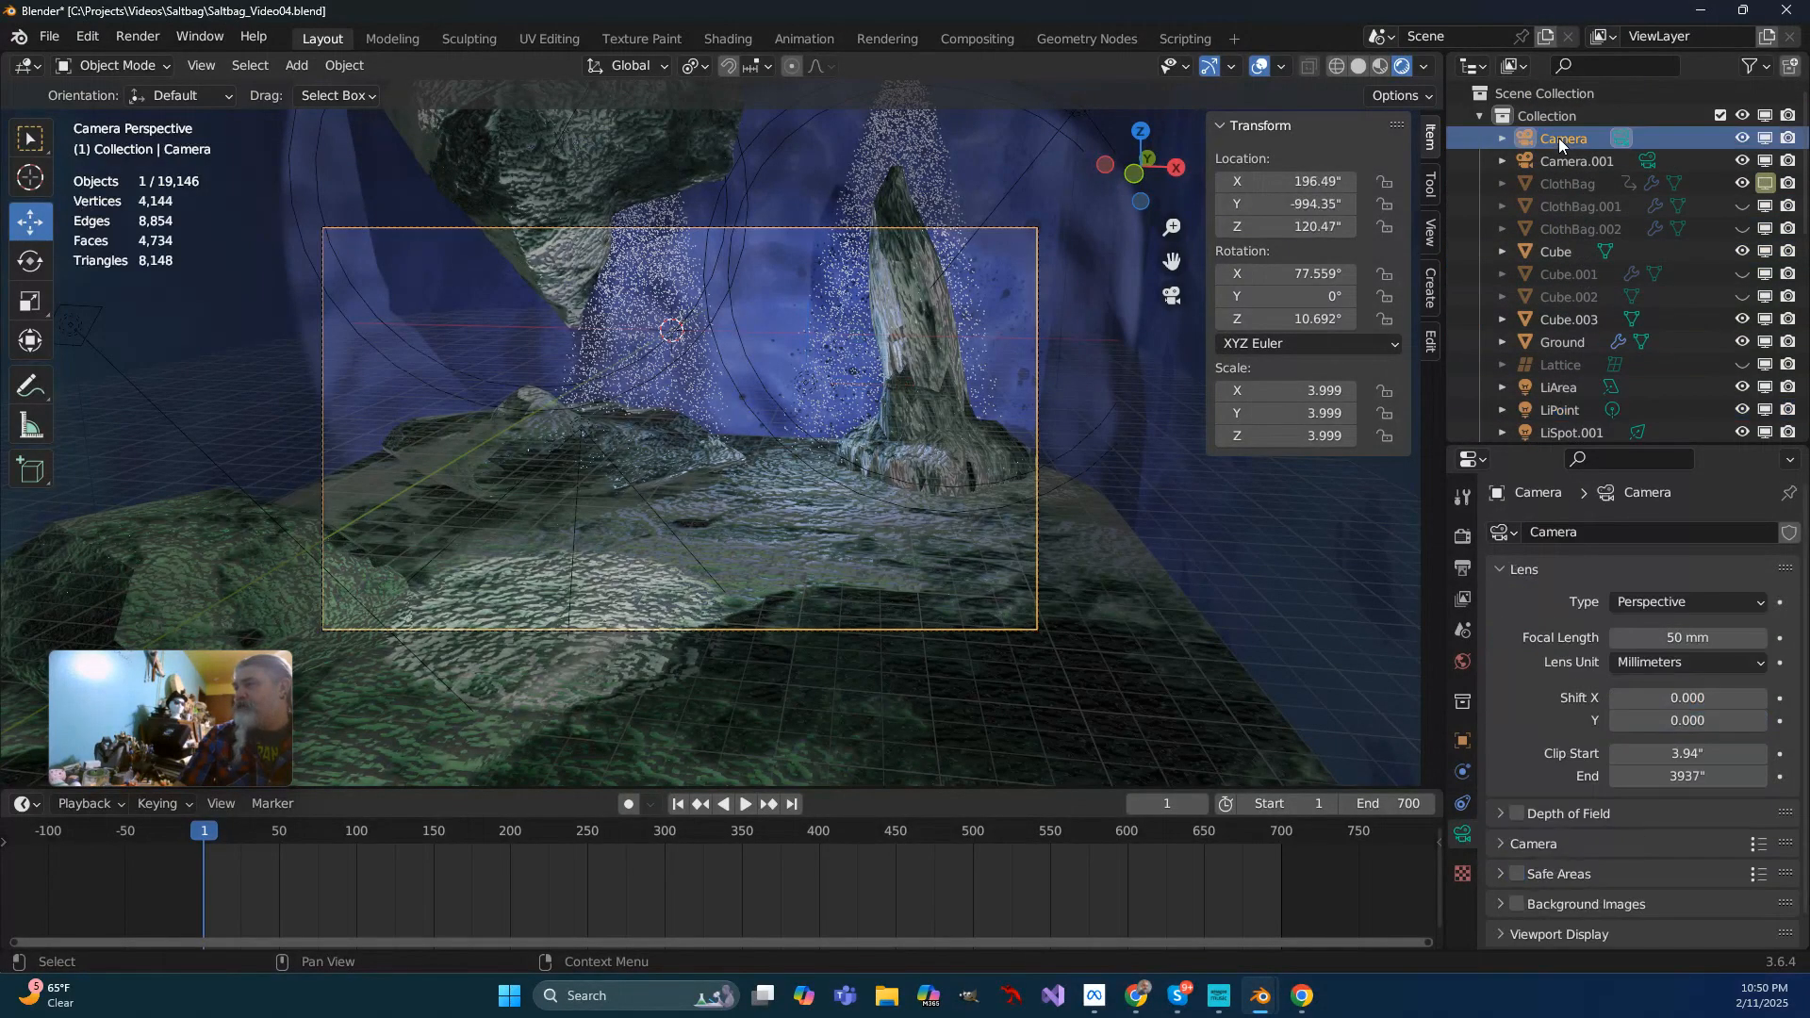
double_click(1582, 140)
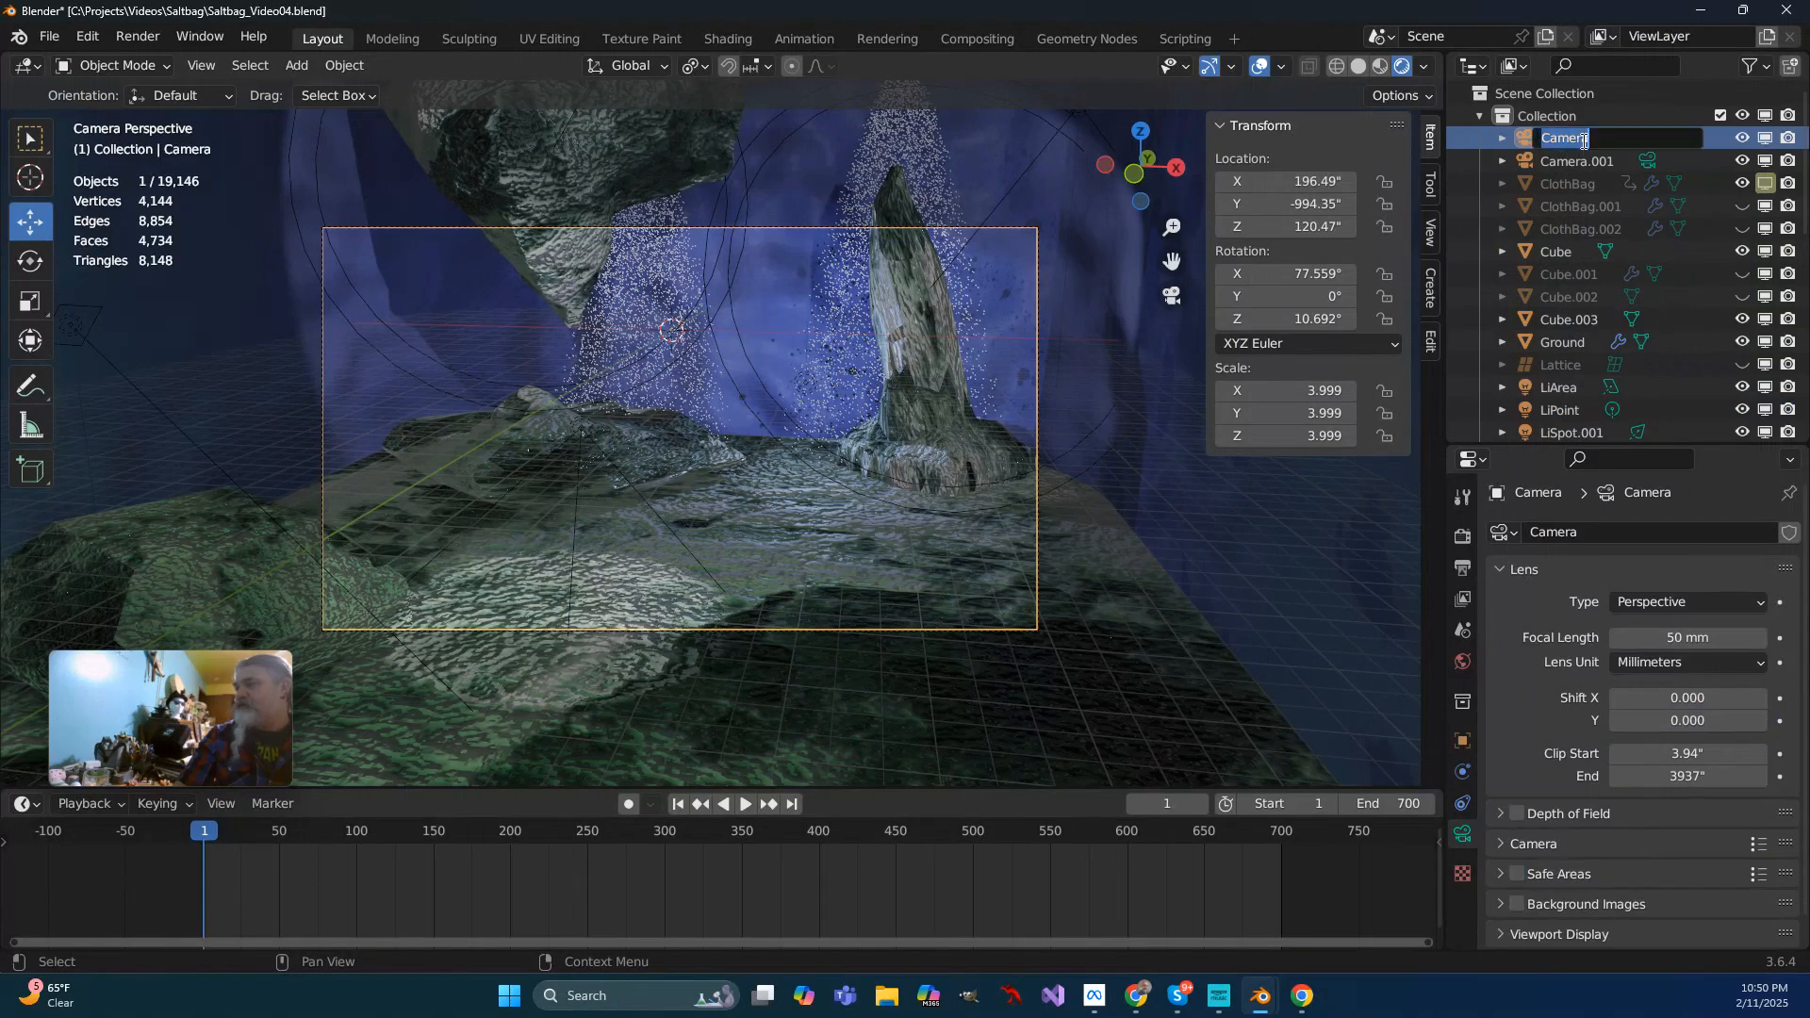
left_click(1593, 137)
key("BackSpace")
key("BackSpace")
key("BackSpace")
type("01")
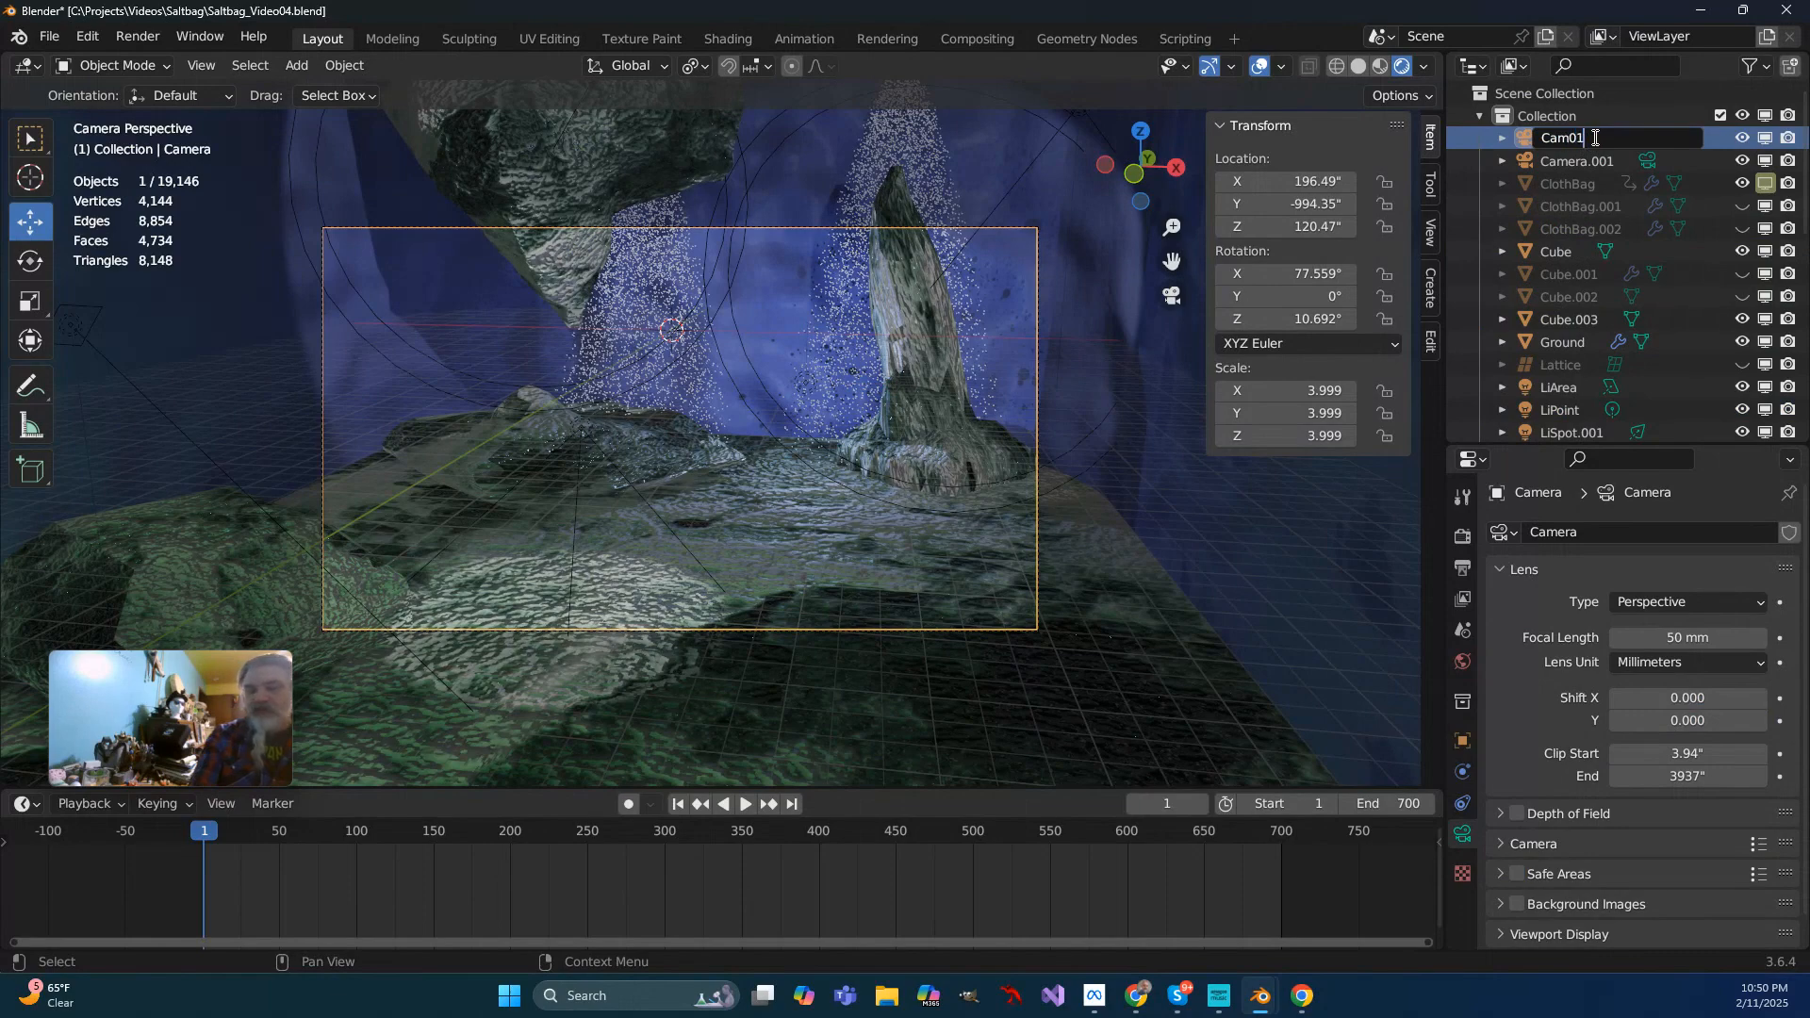
key("Return")
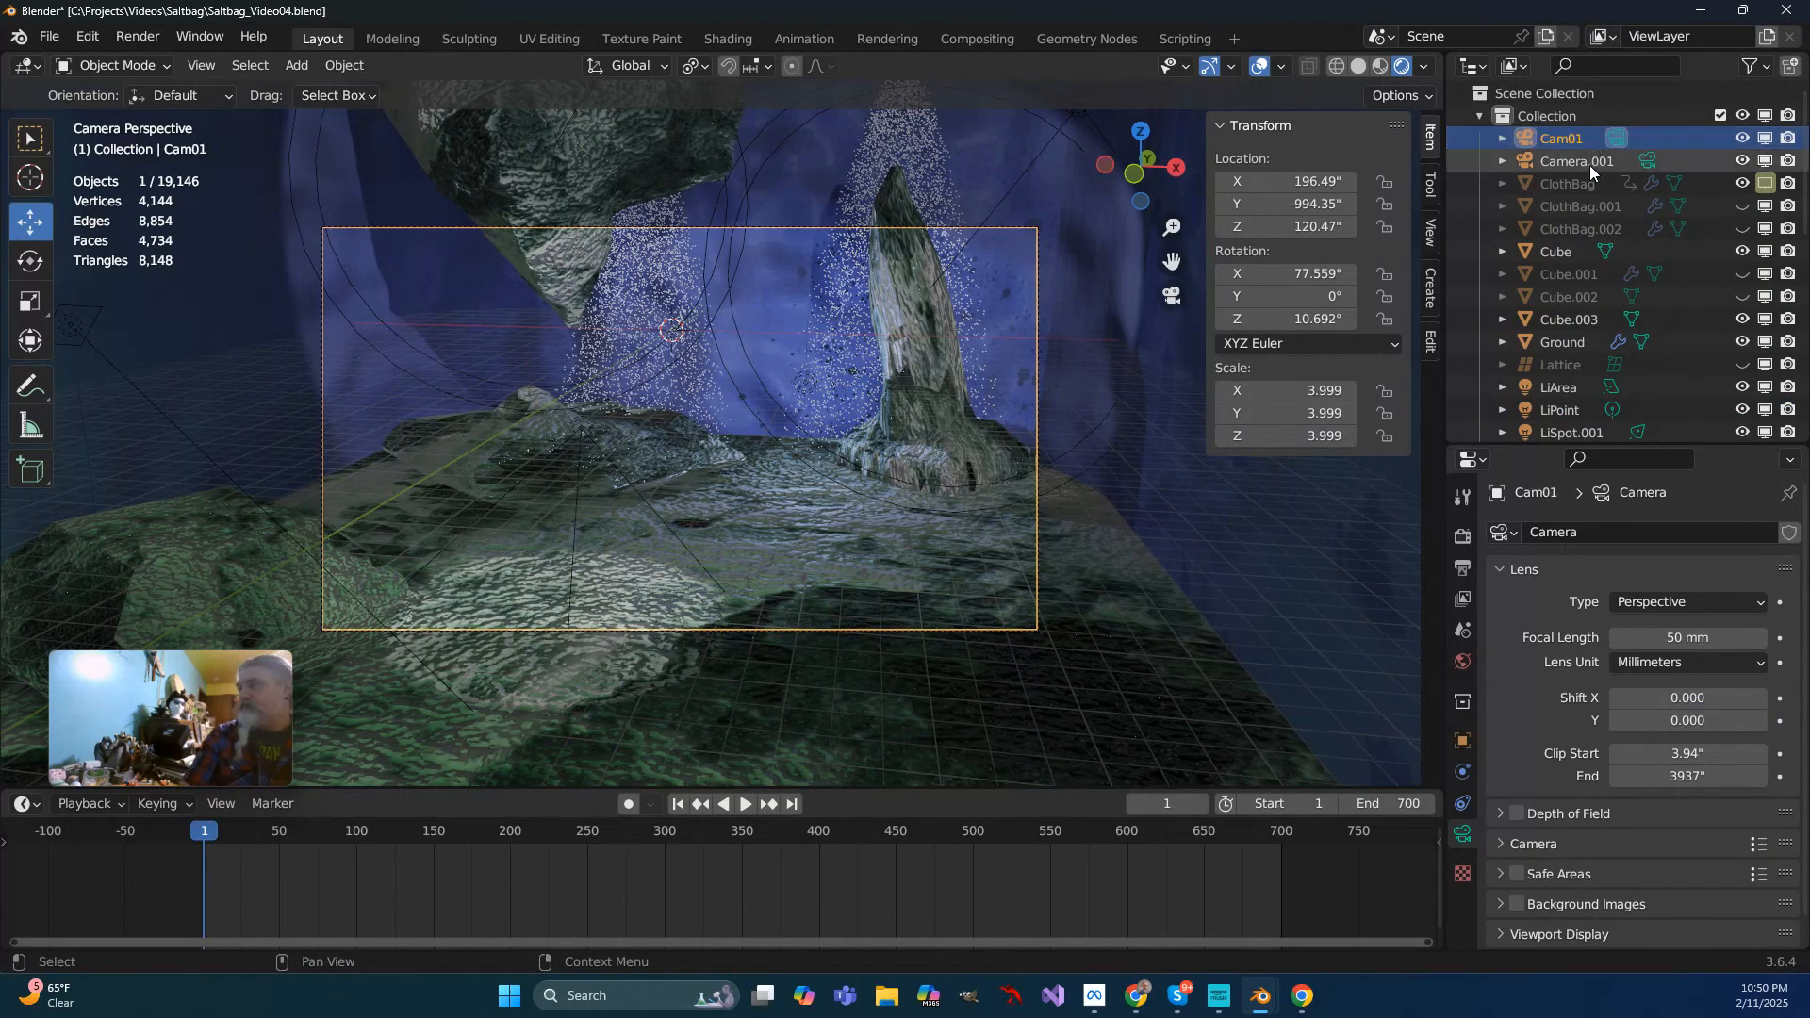
Rename the second camera, Camera.001, as Cam01
double_click(1589, 164)
left_click(1613, 160)
key("BackSpace")
key("BackSpace")
key("BackSpace")
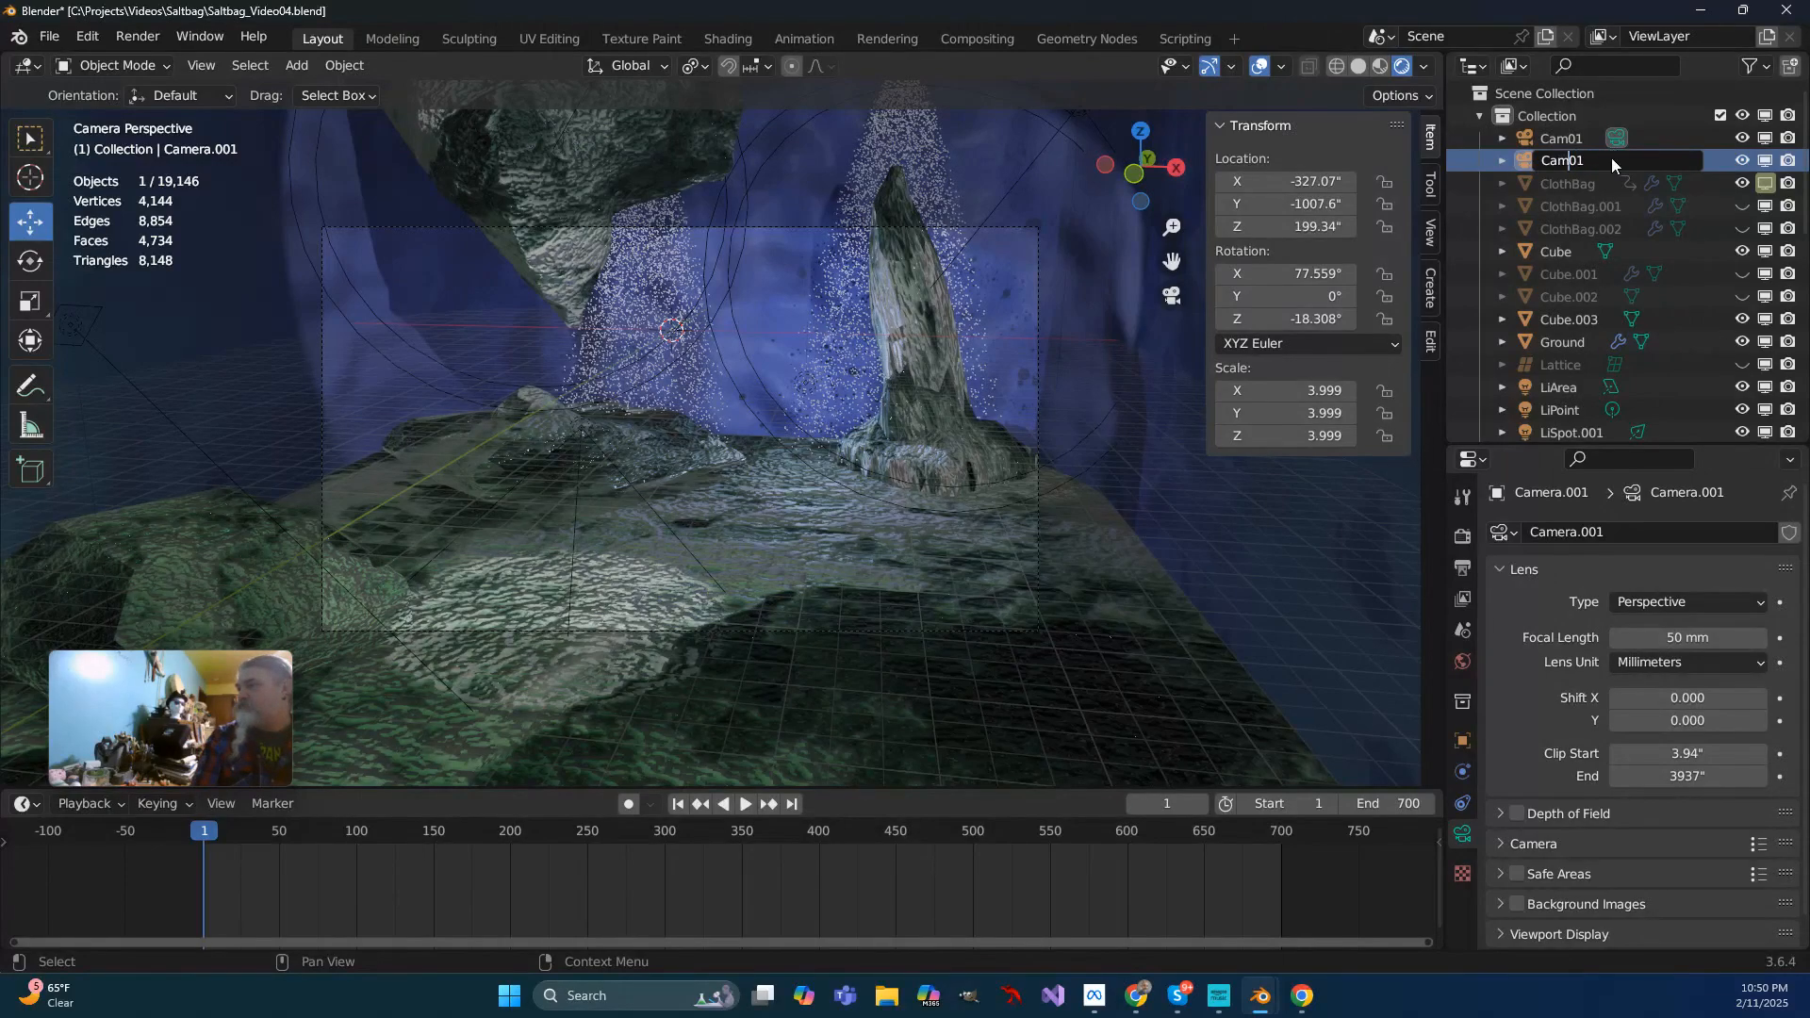
key("Return")
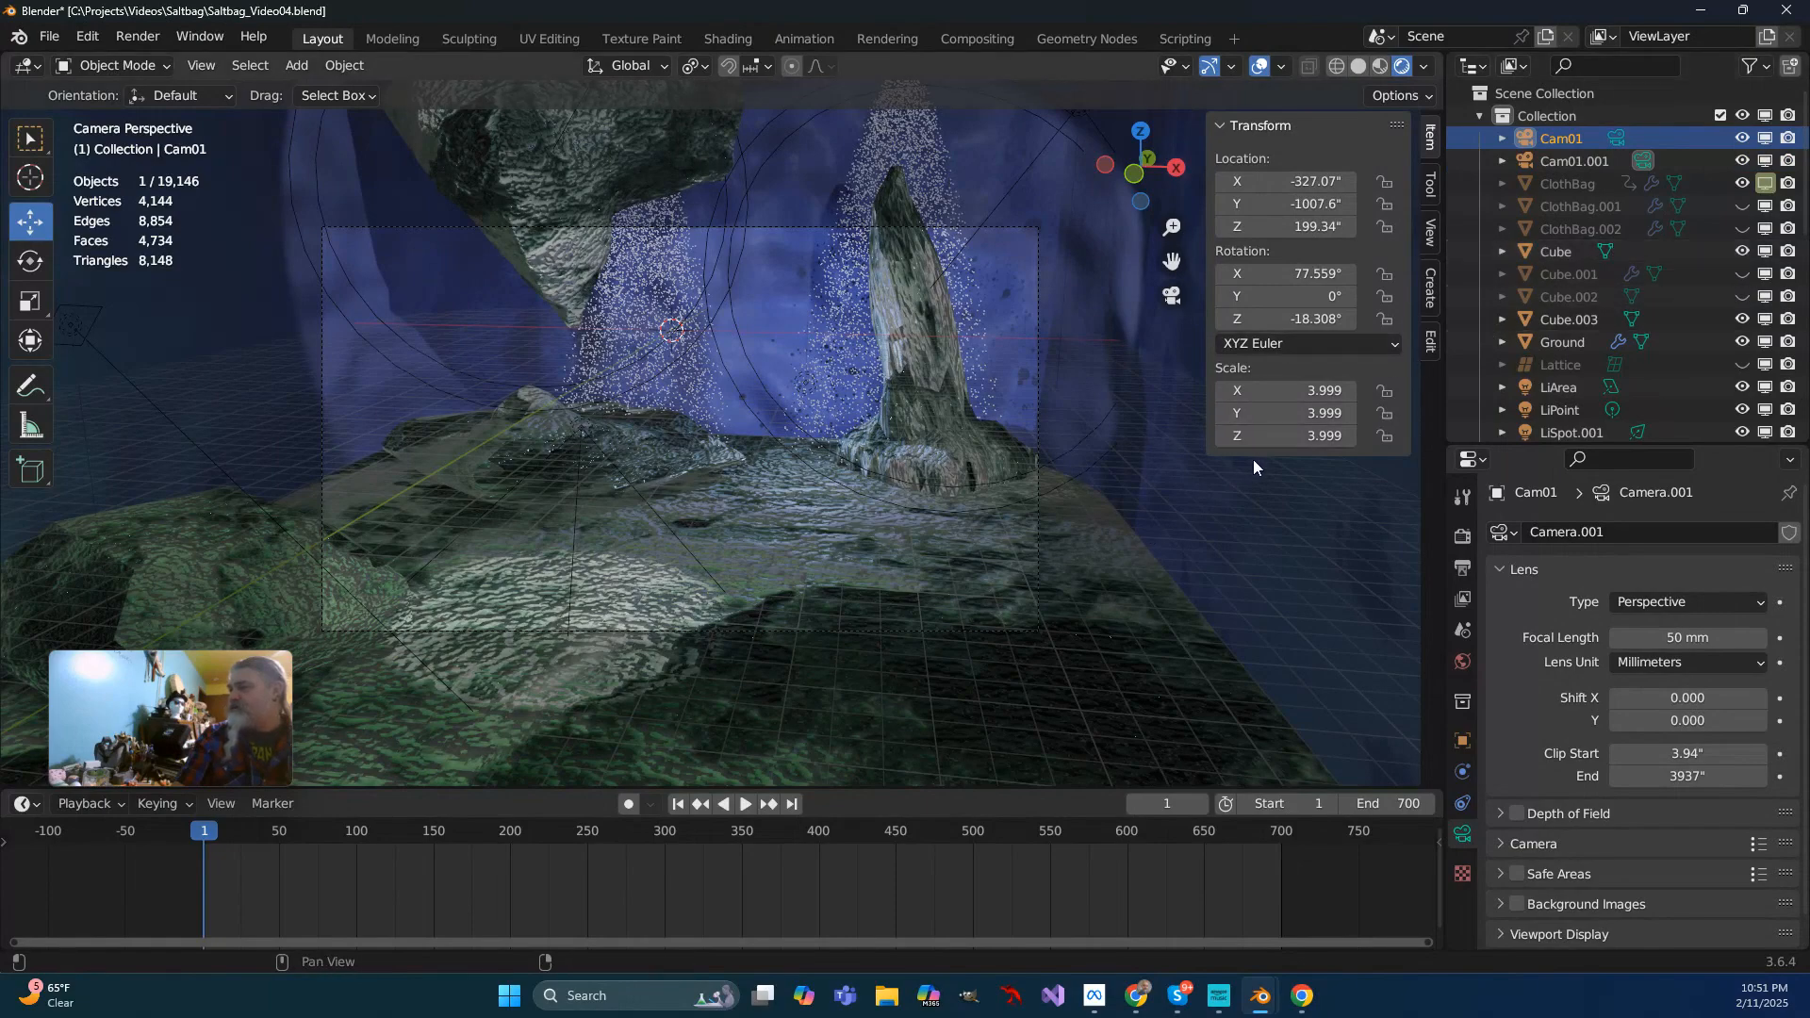
Check the scene at frame 150, return to frame 1 and unhide ClothBag.001 and ClothBag.002 in the viewport
left_click(433, 834)
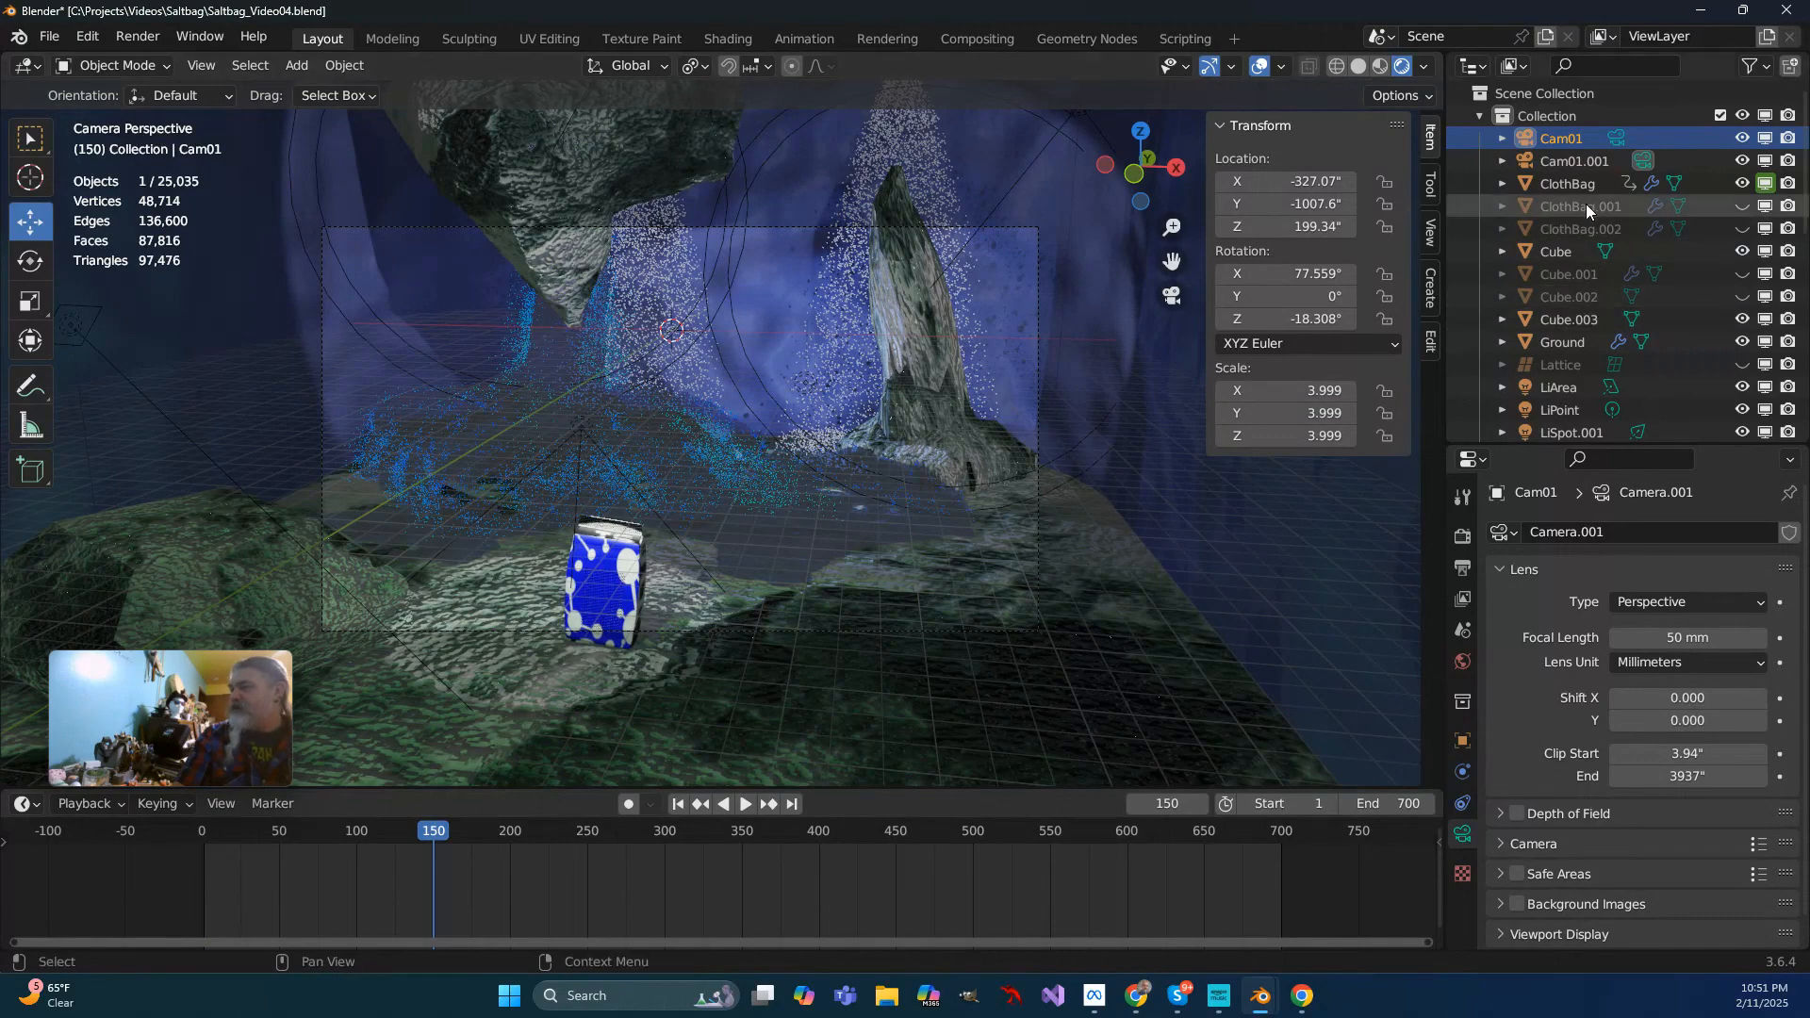
left_click(677, 804)
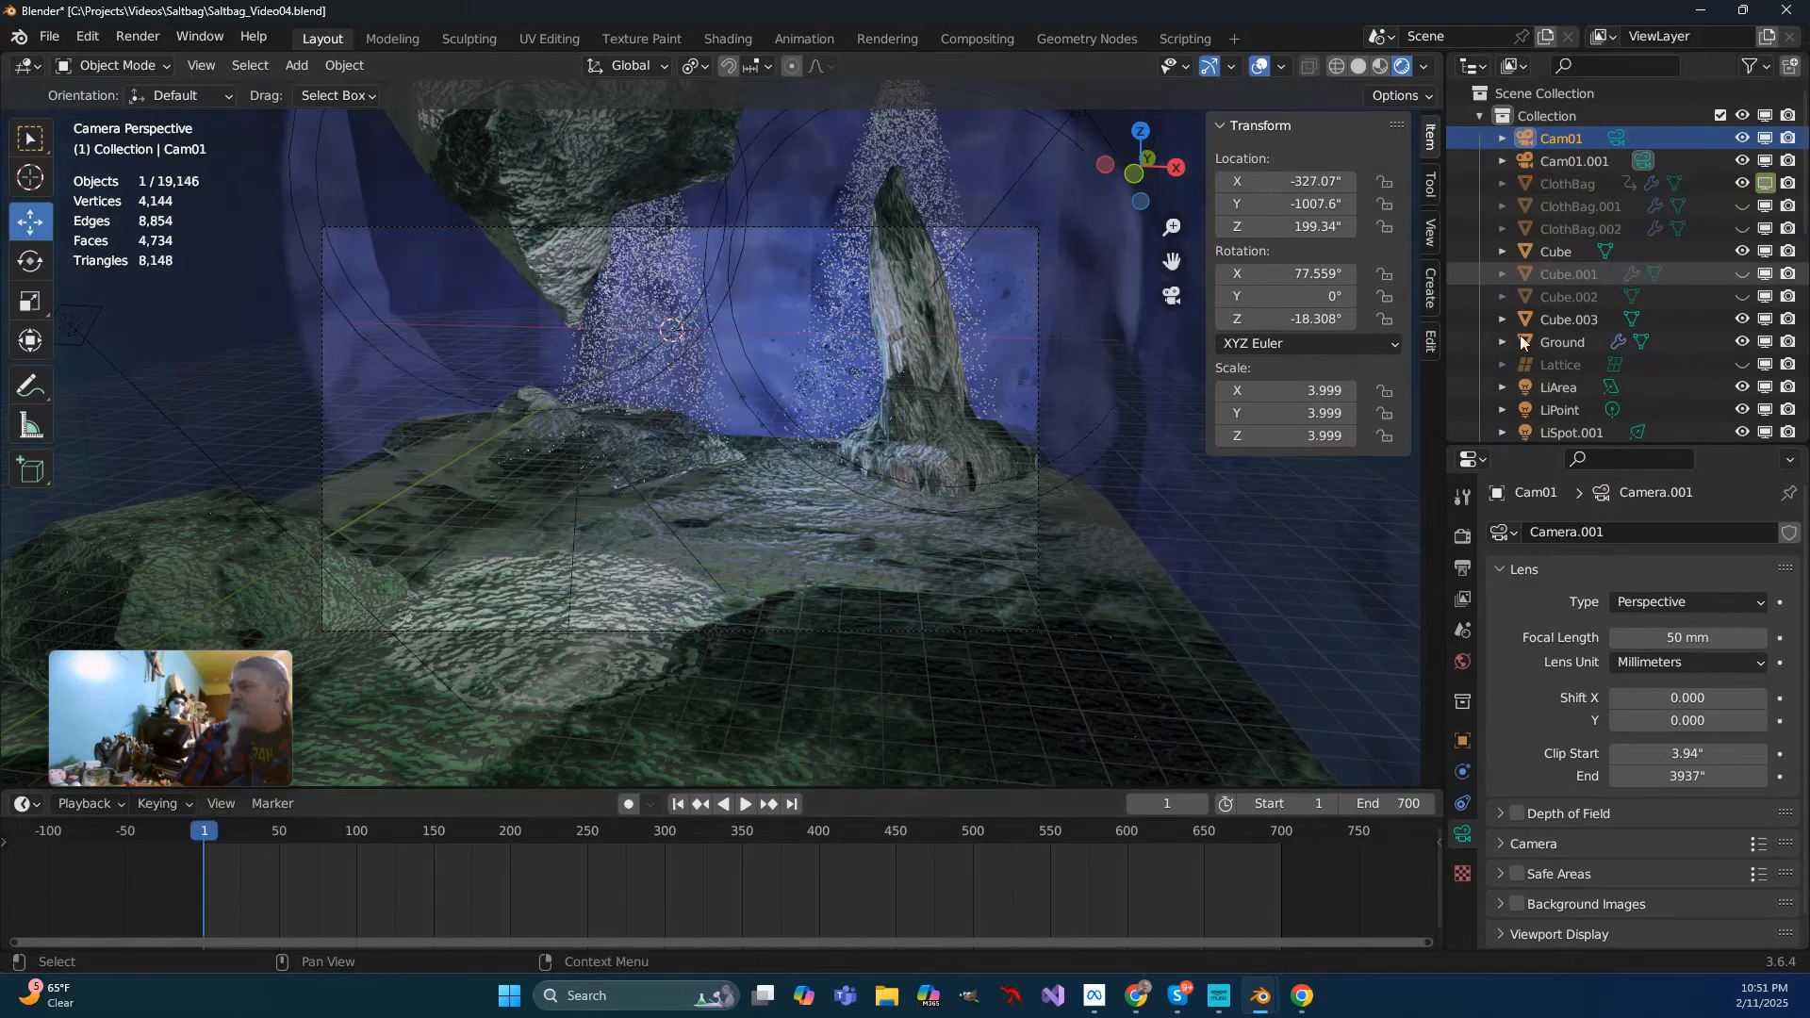
left_click(1744, 207)
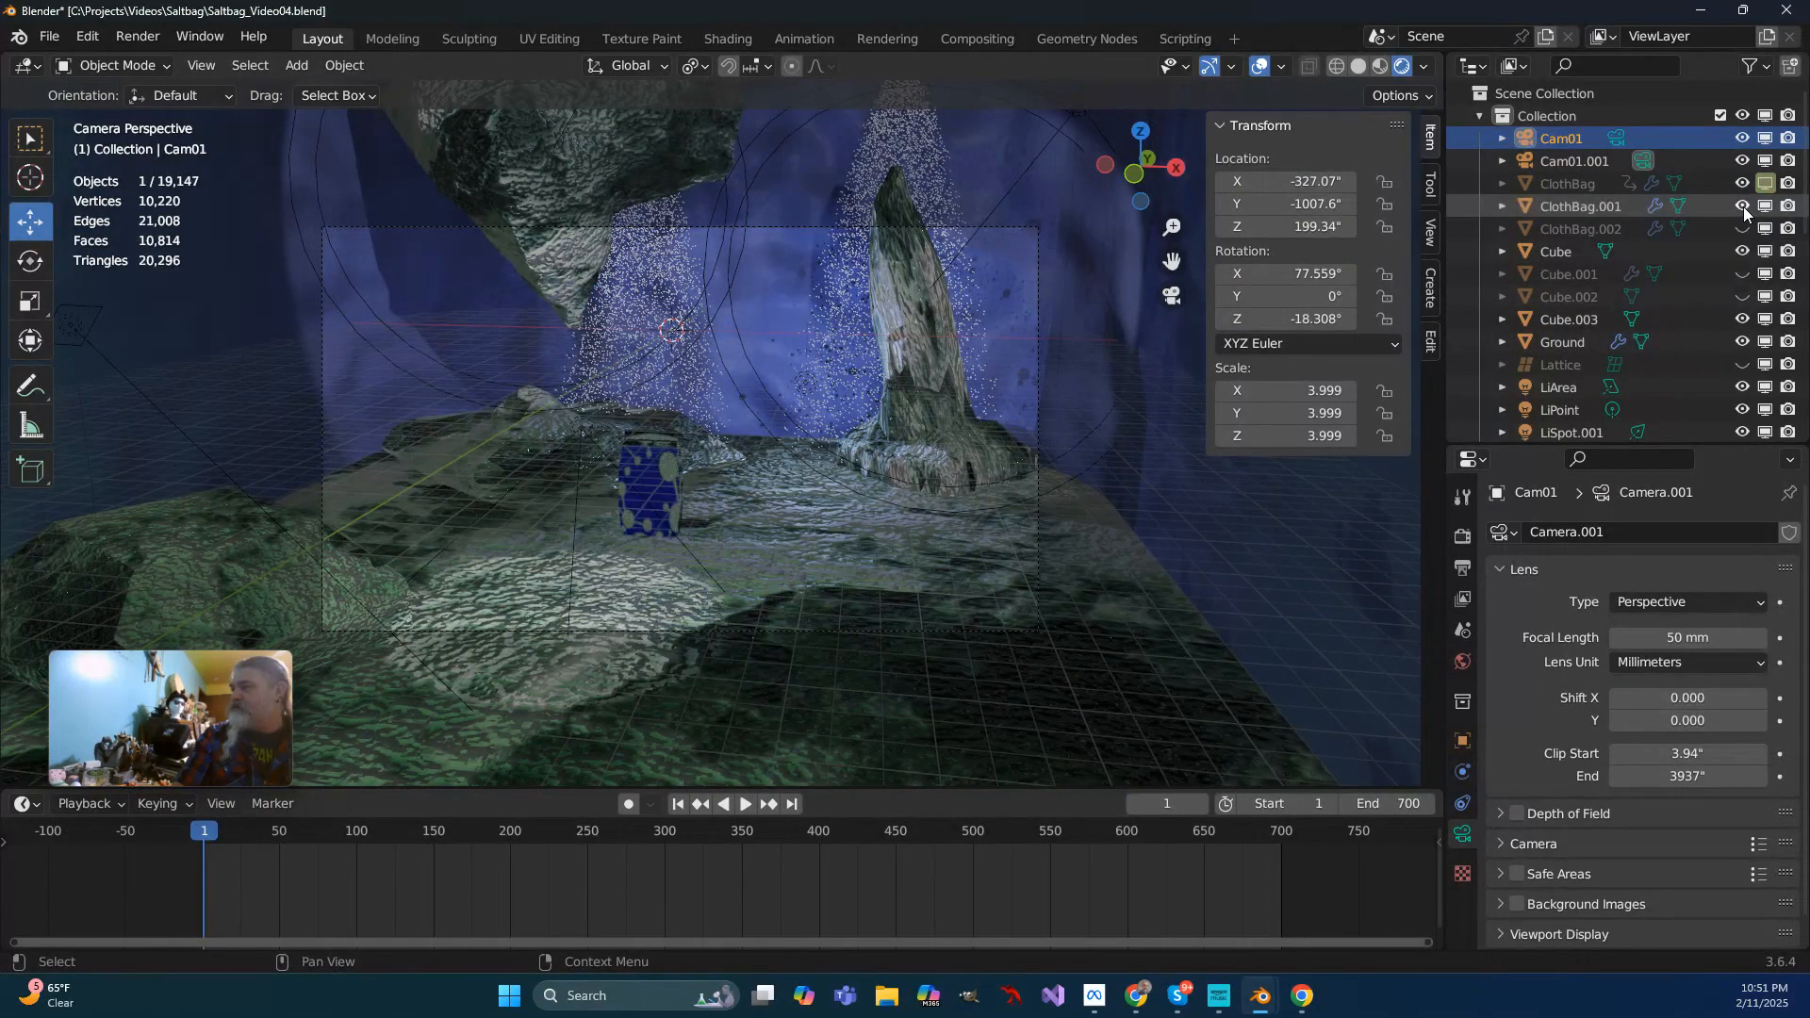
left_click(1743, 228)
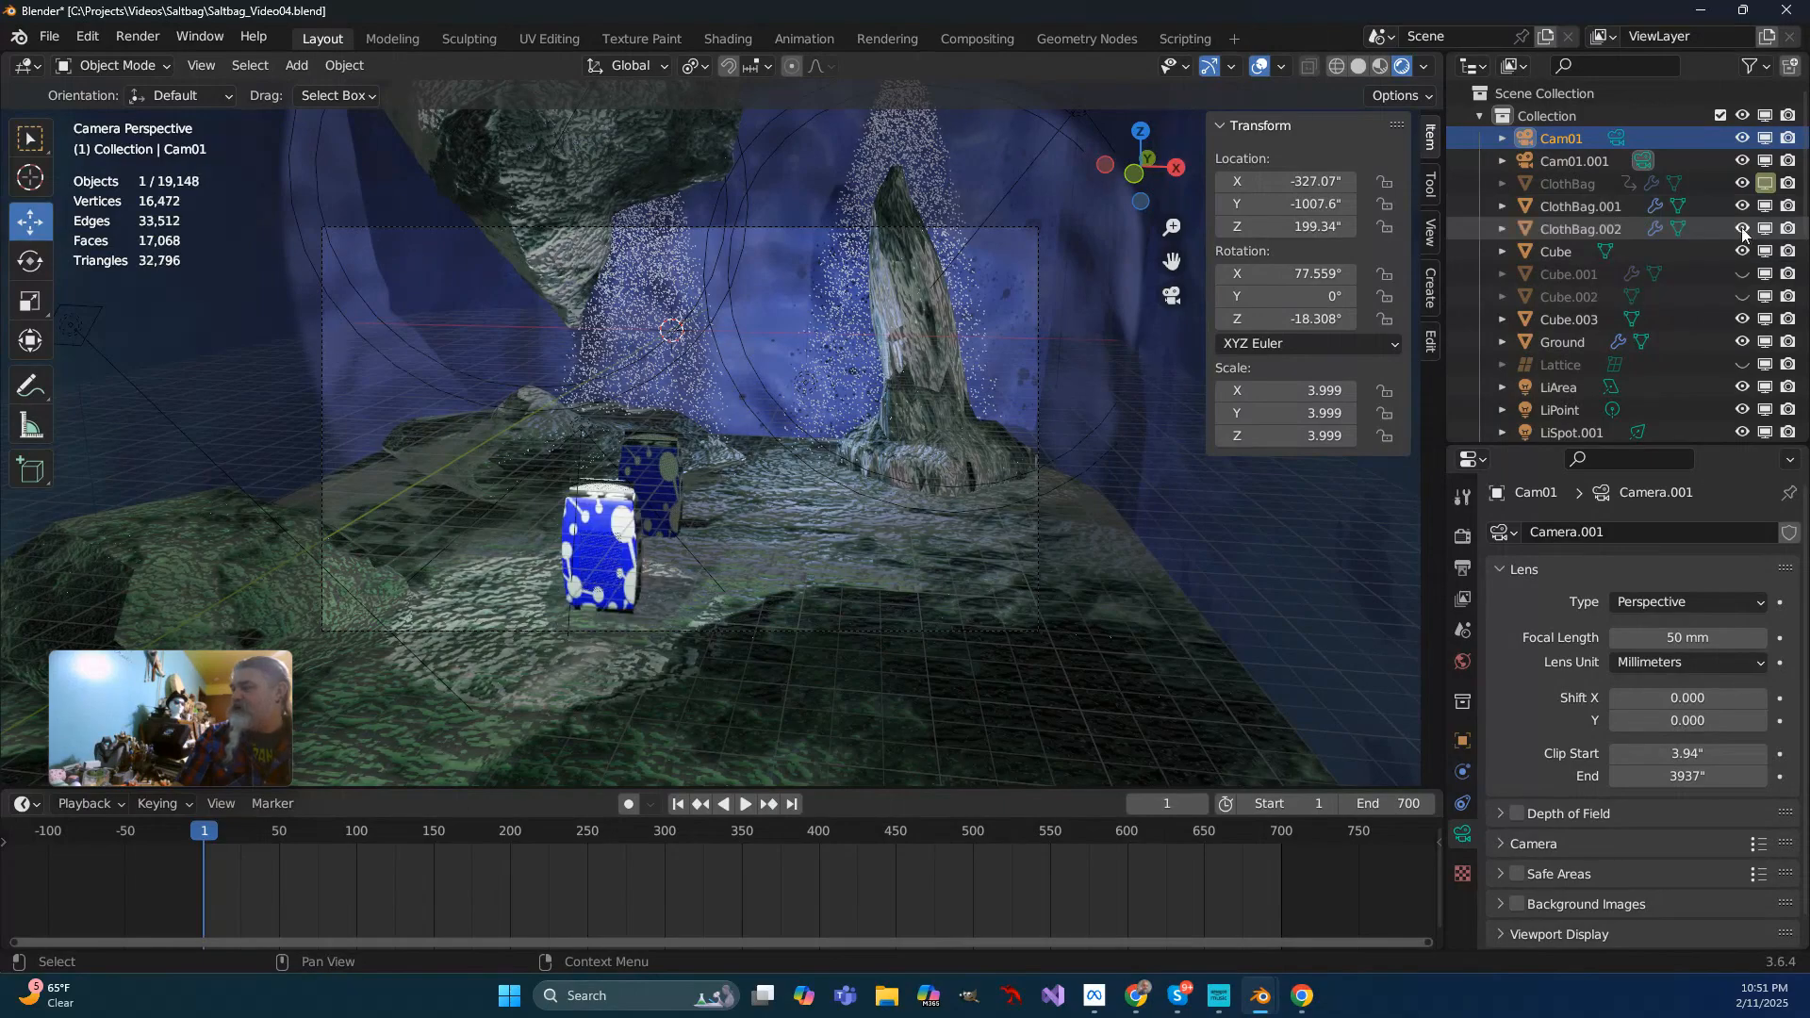
scroll(869, 434, "up", 2)
scroll(869, 434, "down", 2)
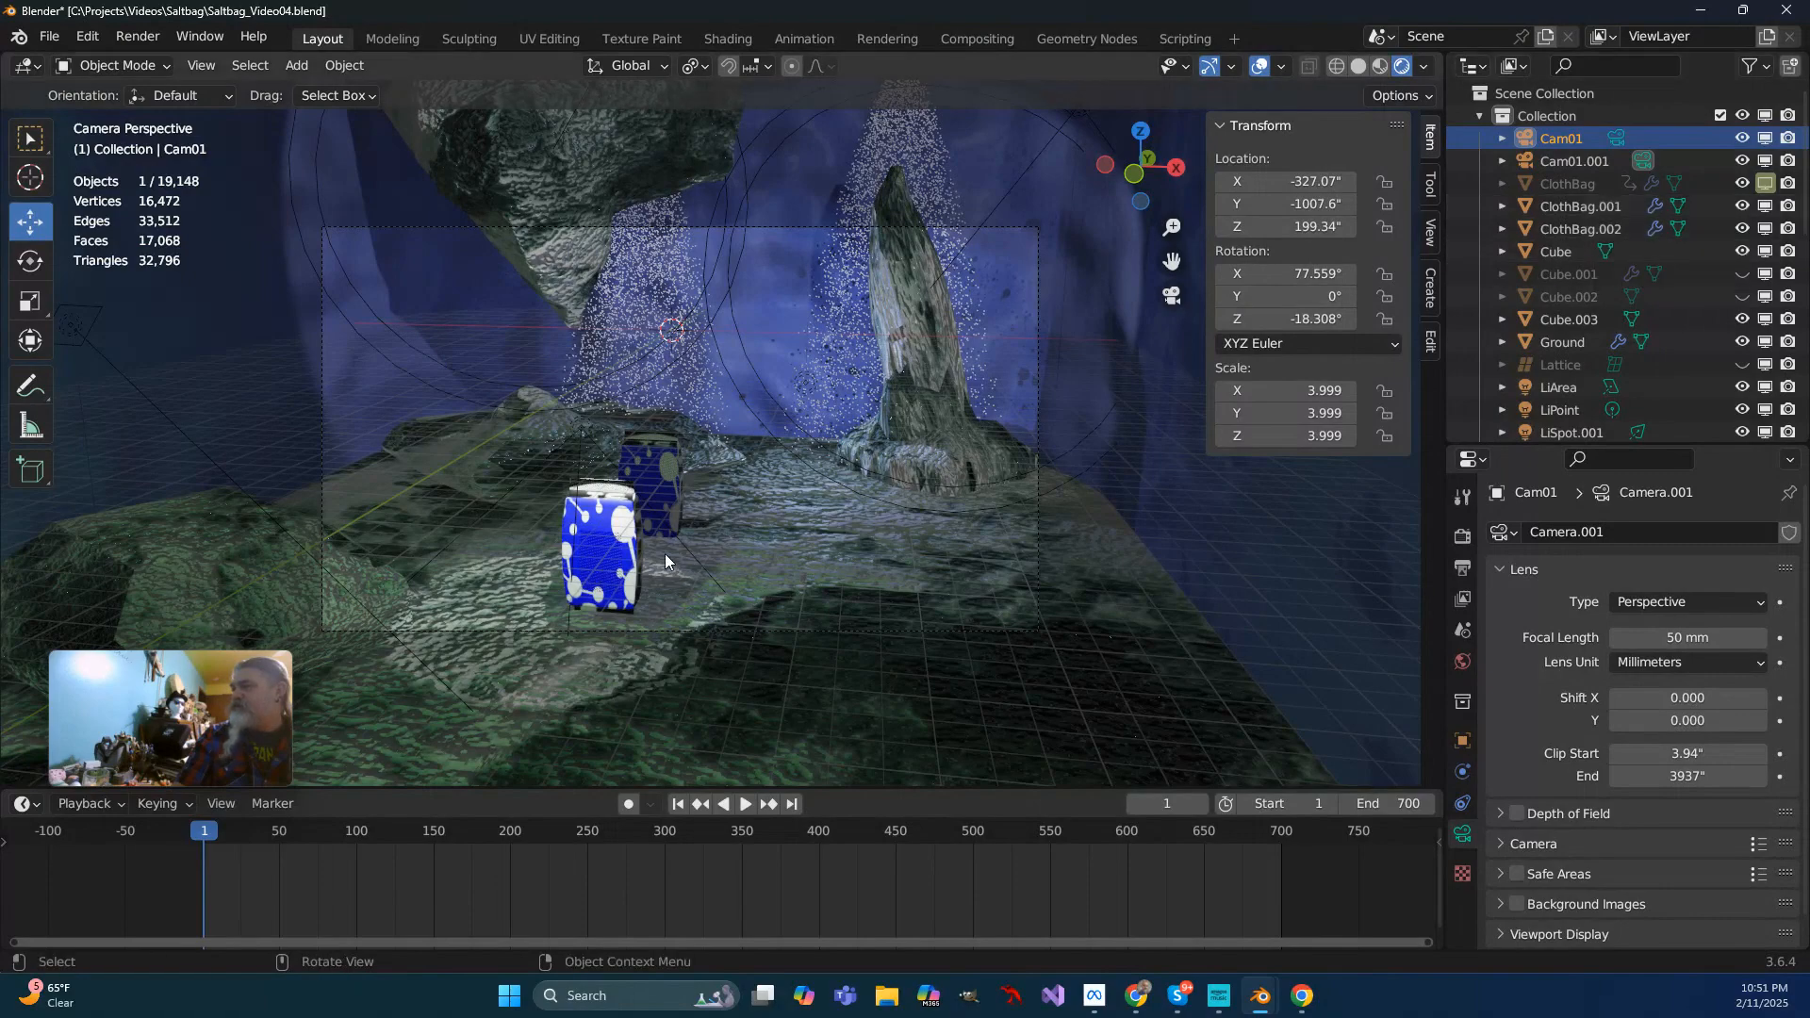
Move ClothBag.002 along Y and X to about X -54.67", Y -327.91" and set its Z rotation to 48°
left_click(621, 525)
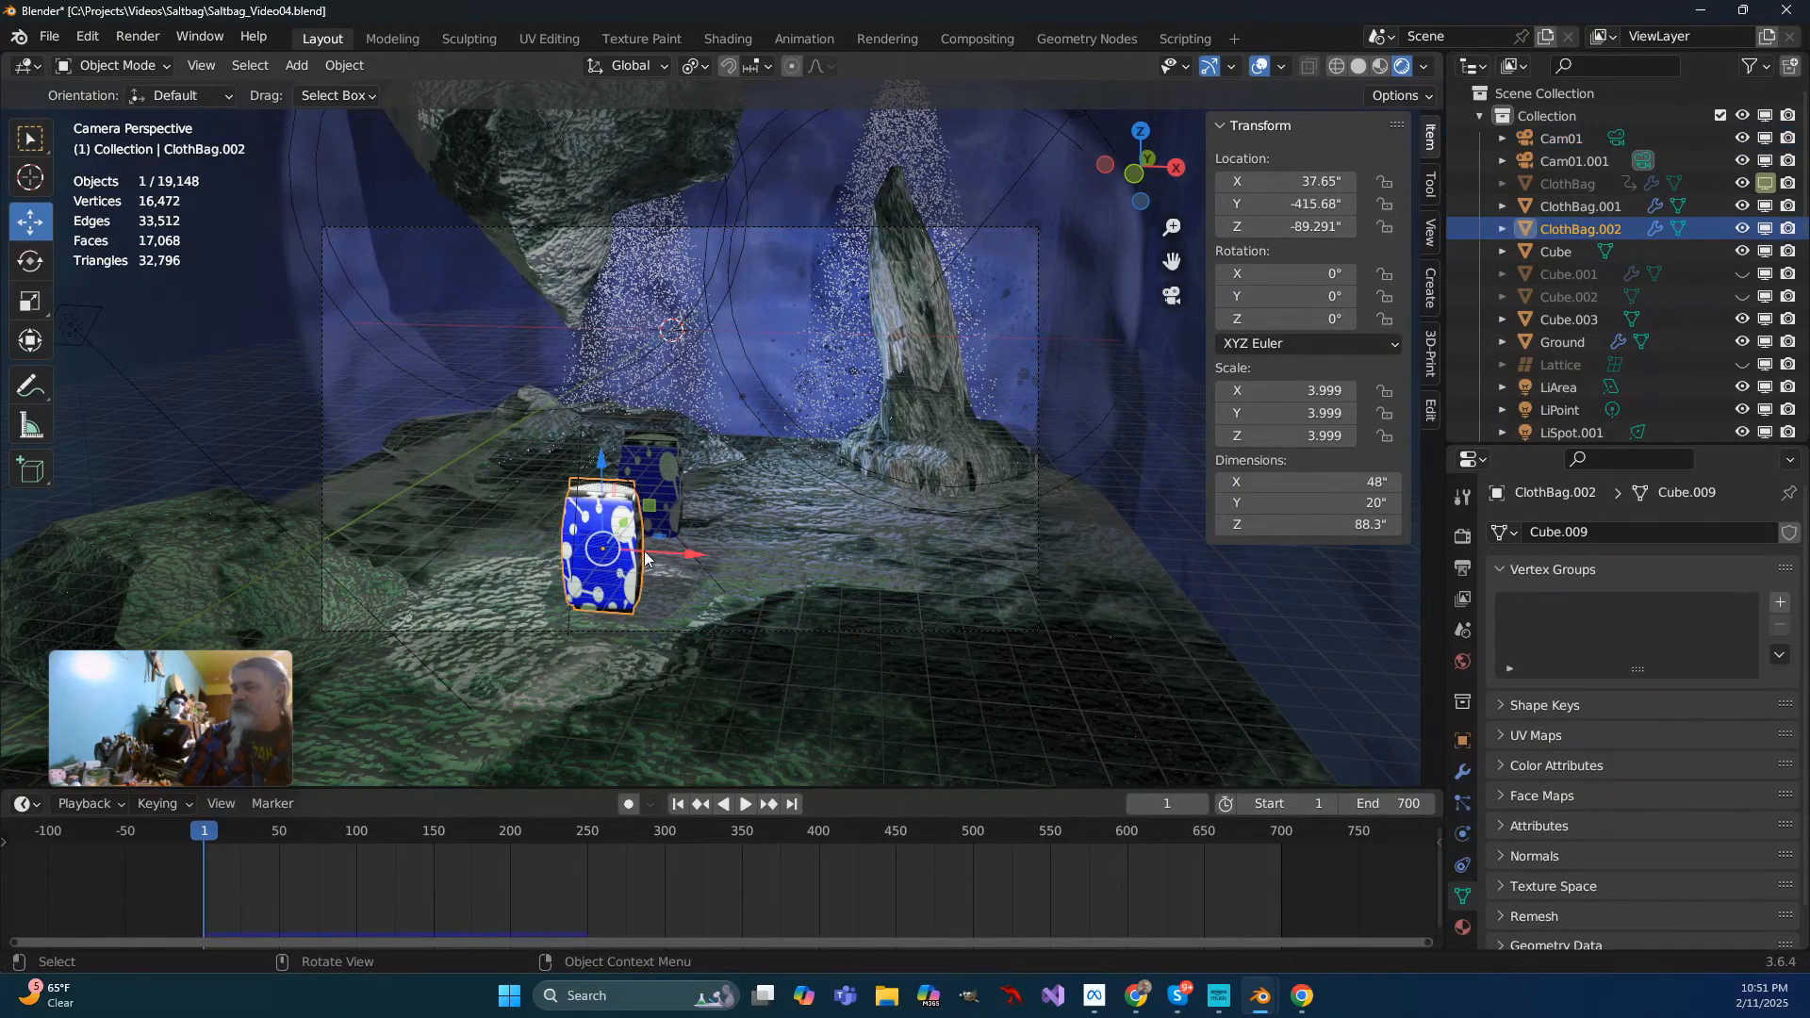
scroll(639, 552, "up", 3)
key("g")
key("y")
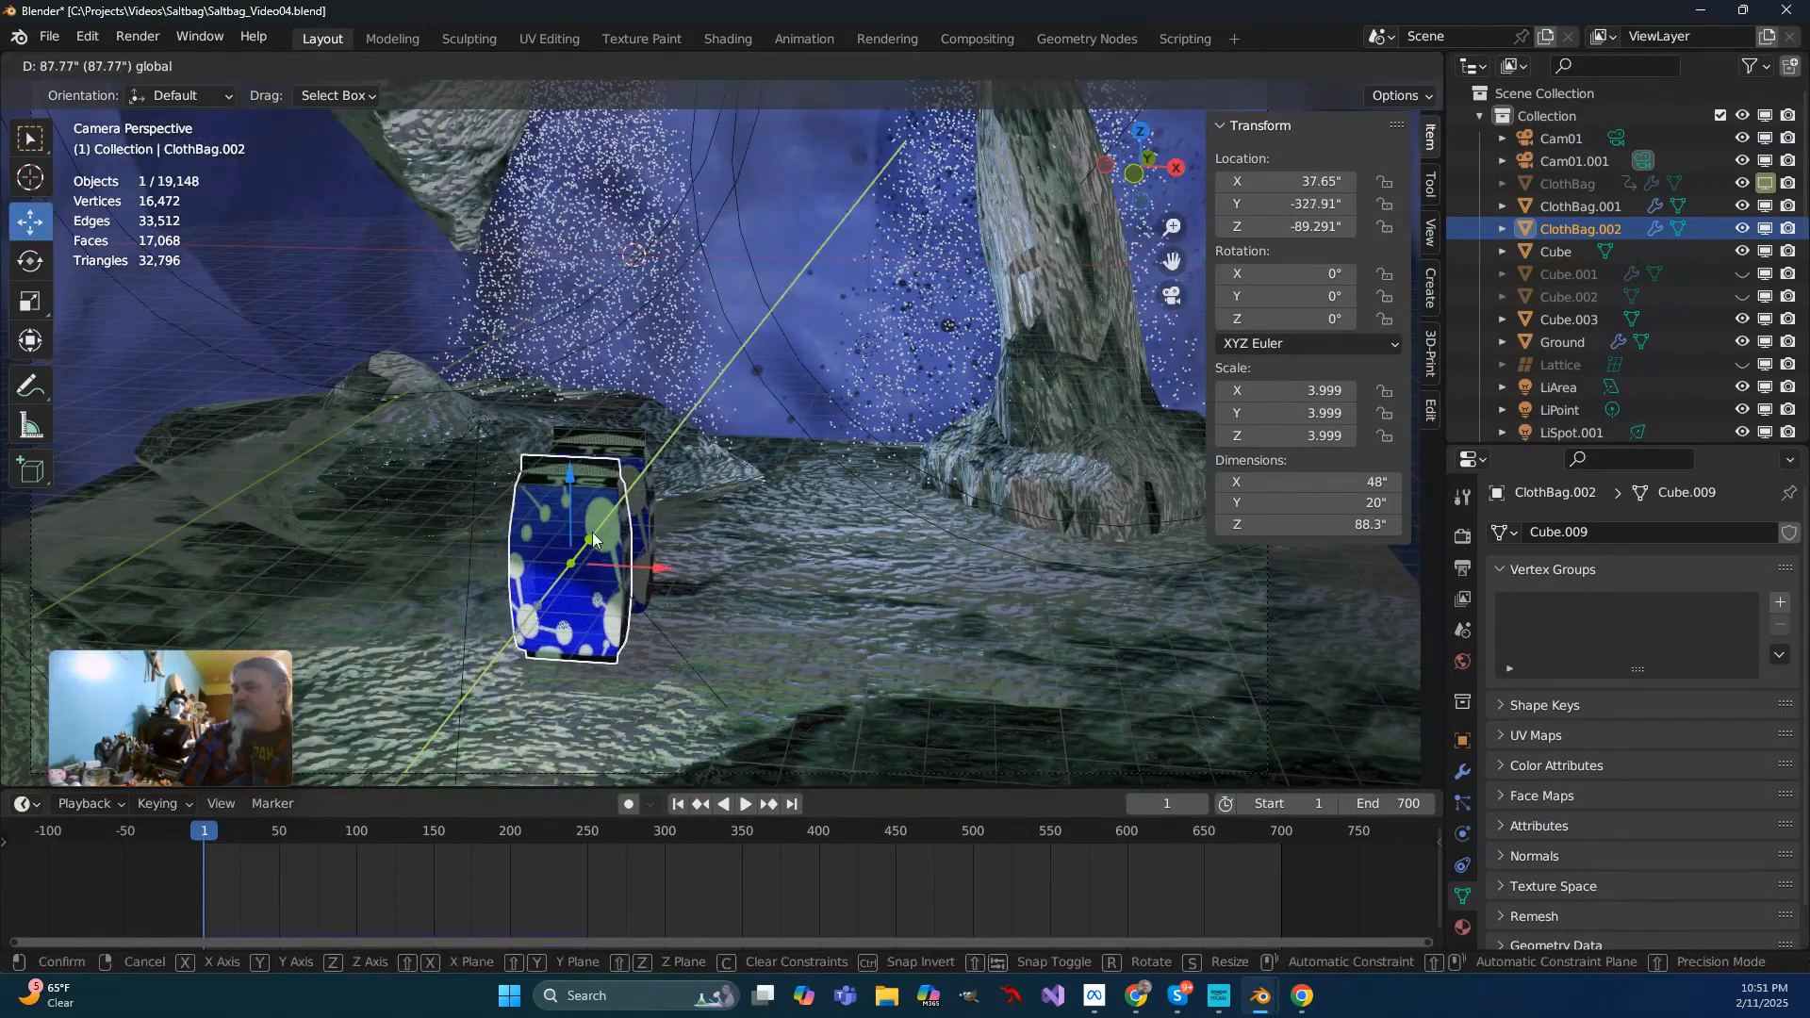
left_click(586, 524)
key("g")
key("x")
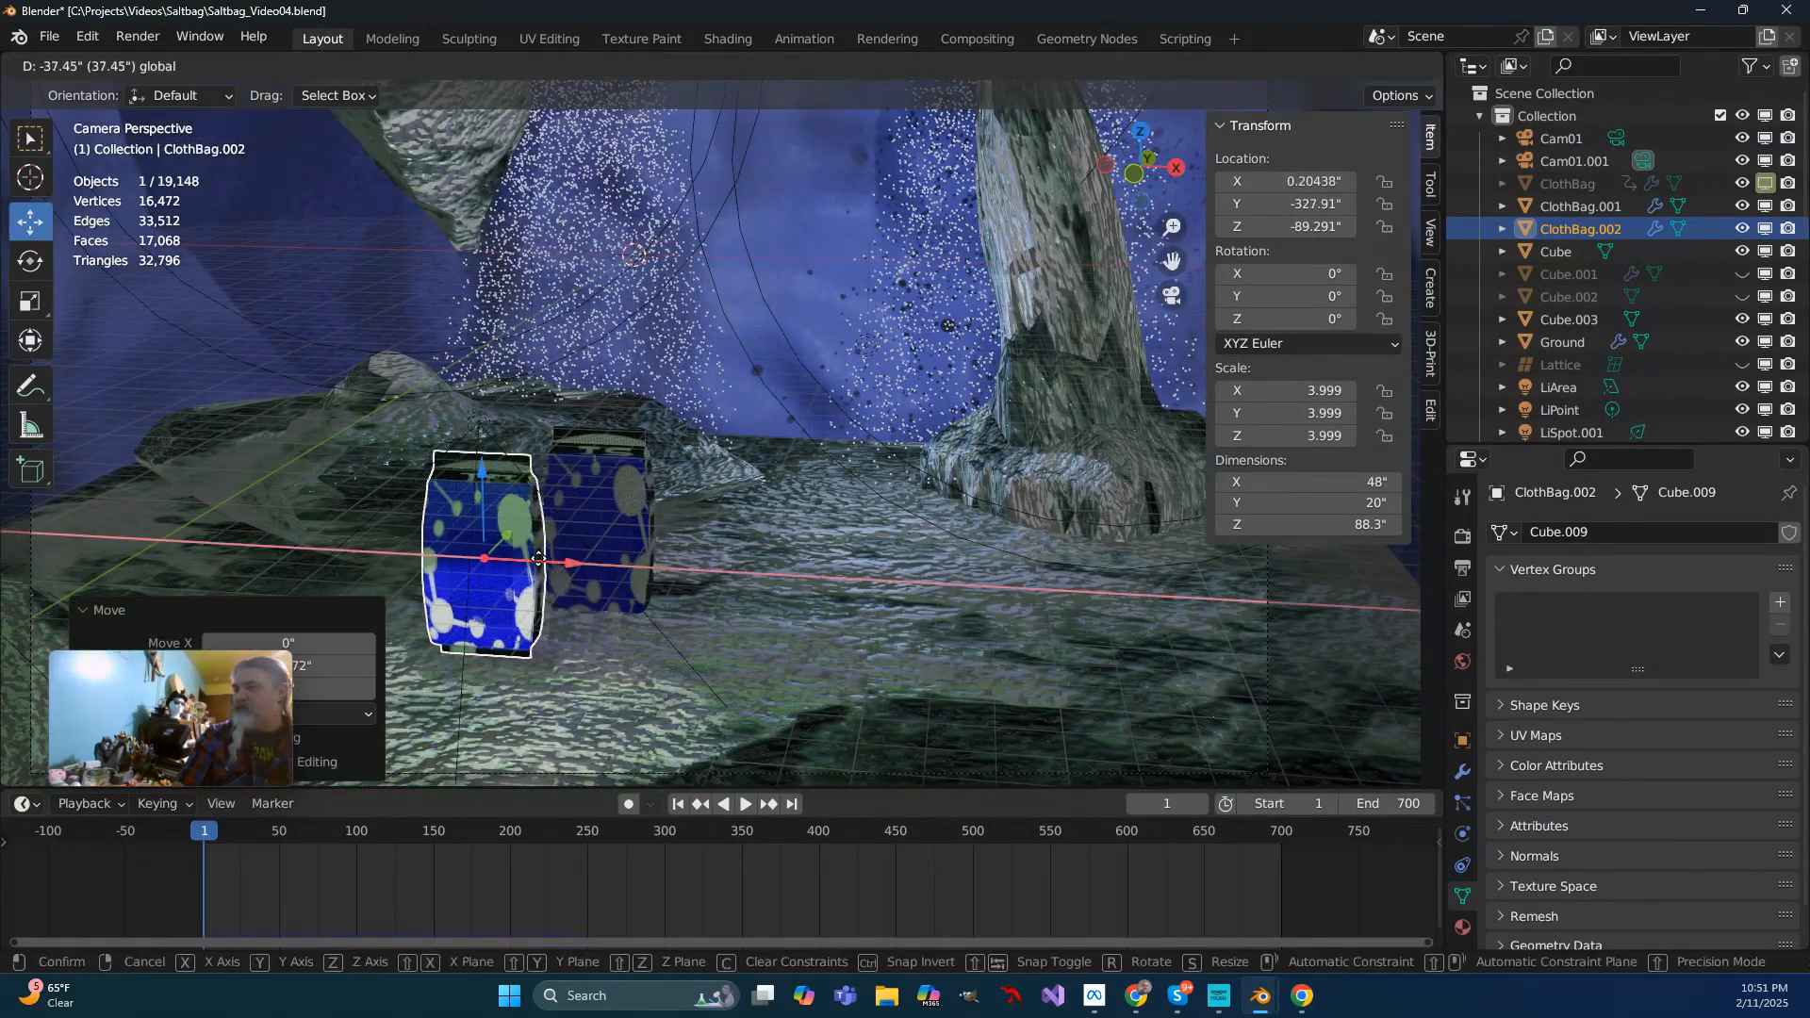
left_click(443, 552)
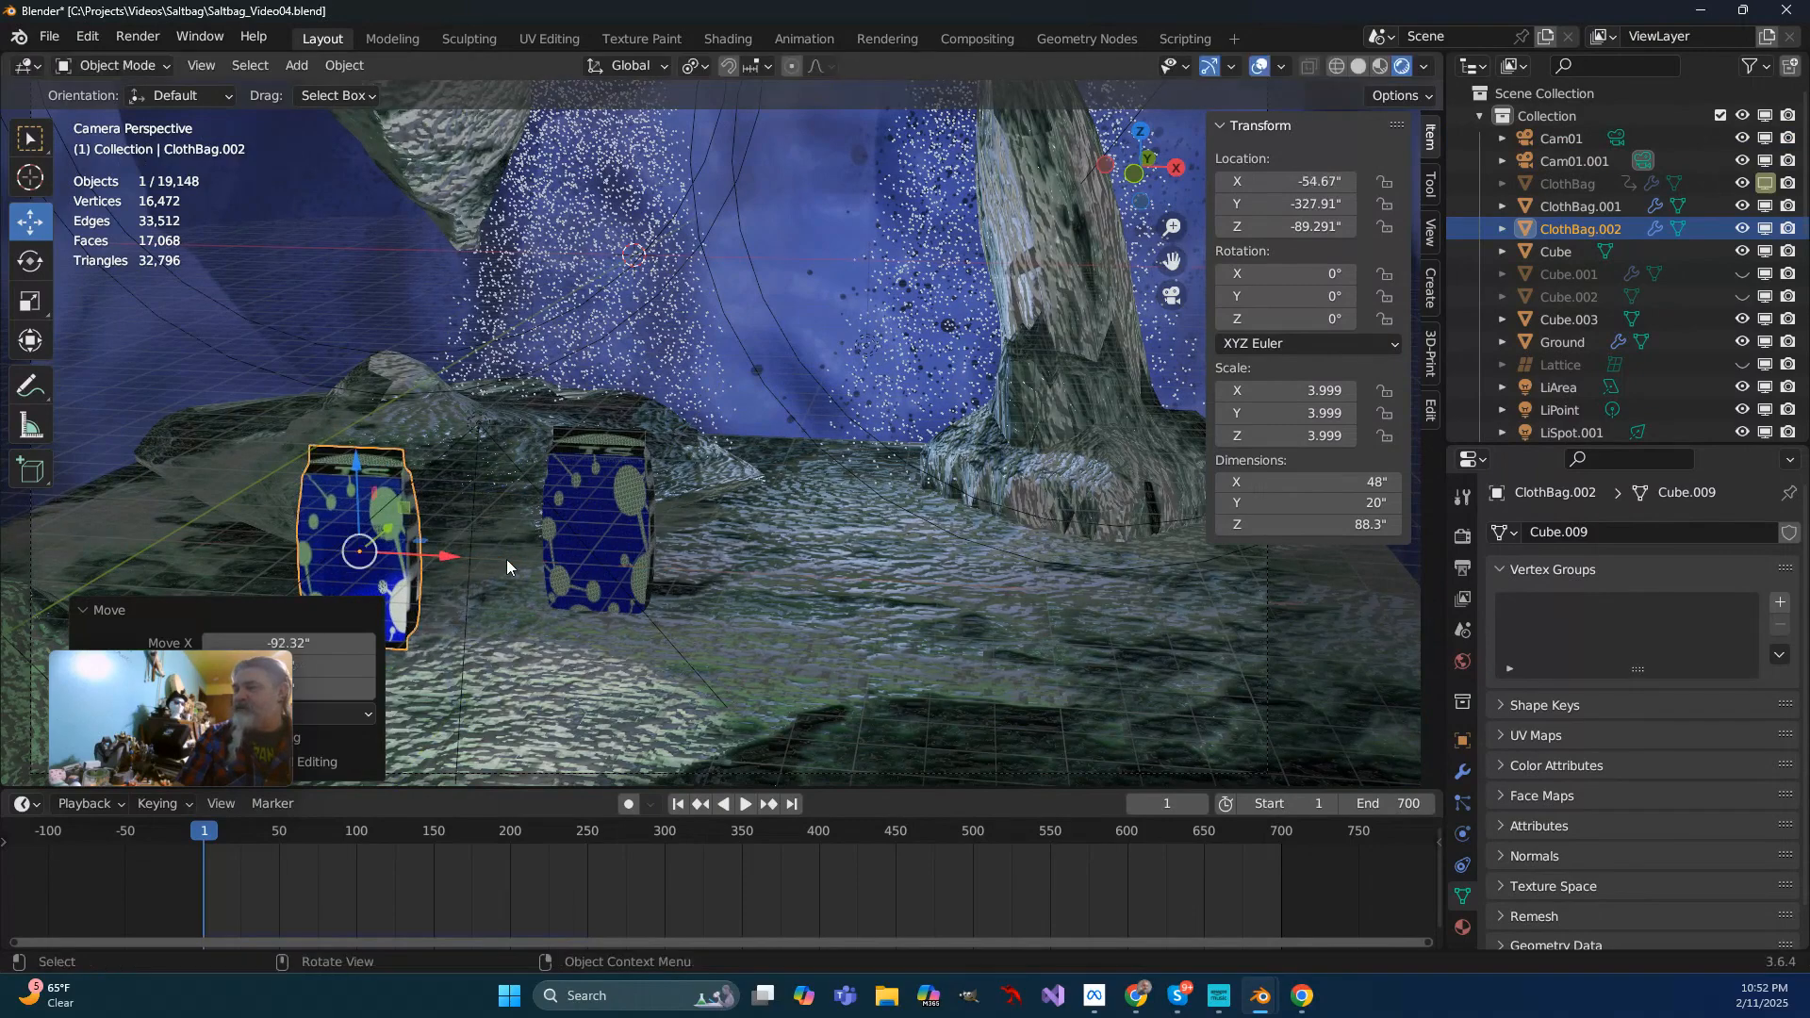
scroll(471, 561, "down", 2)
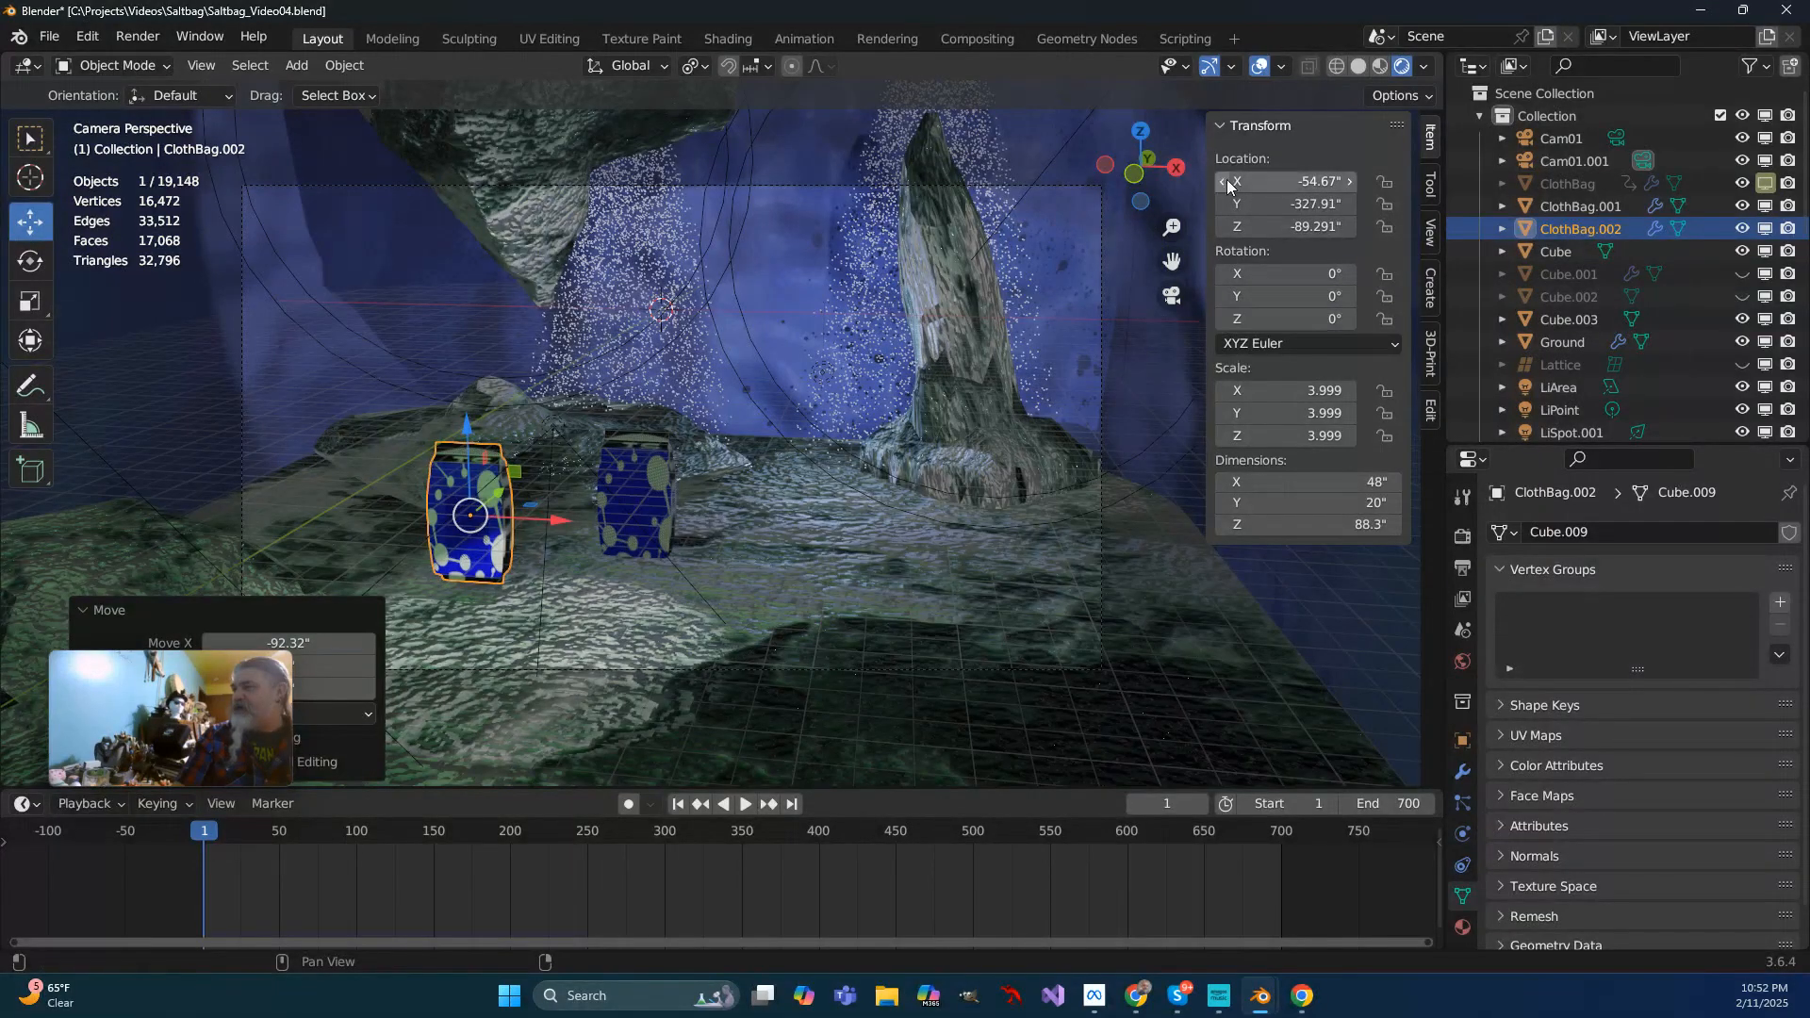
left_click_drag(1310, 322, 1358, 322)
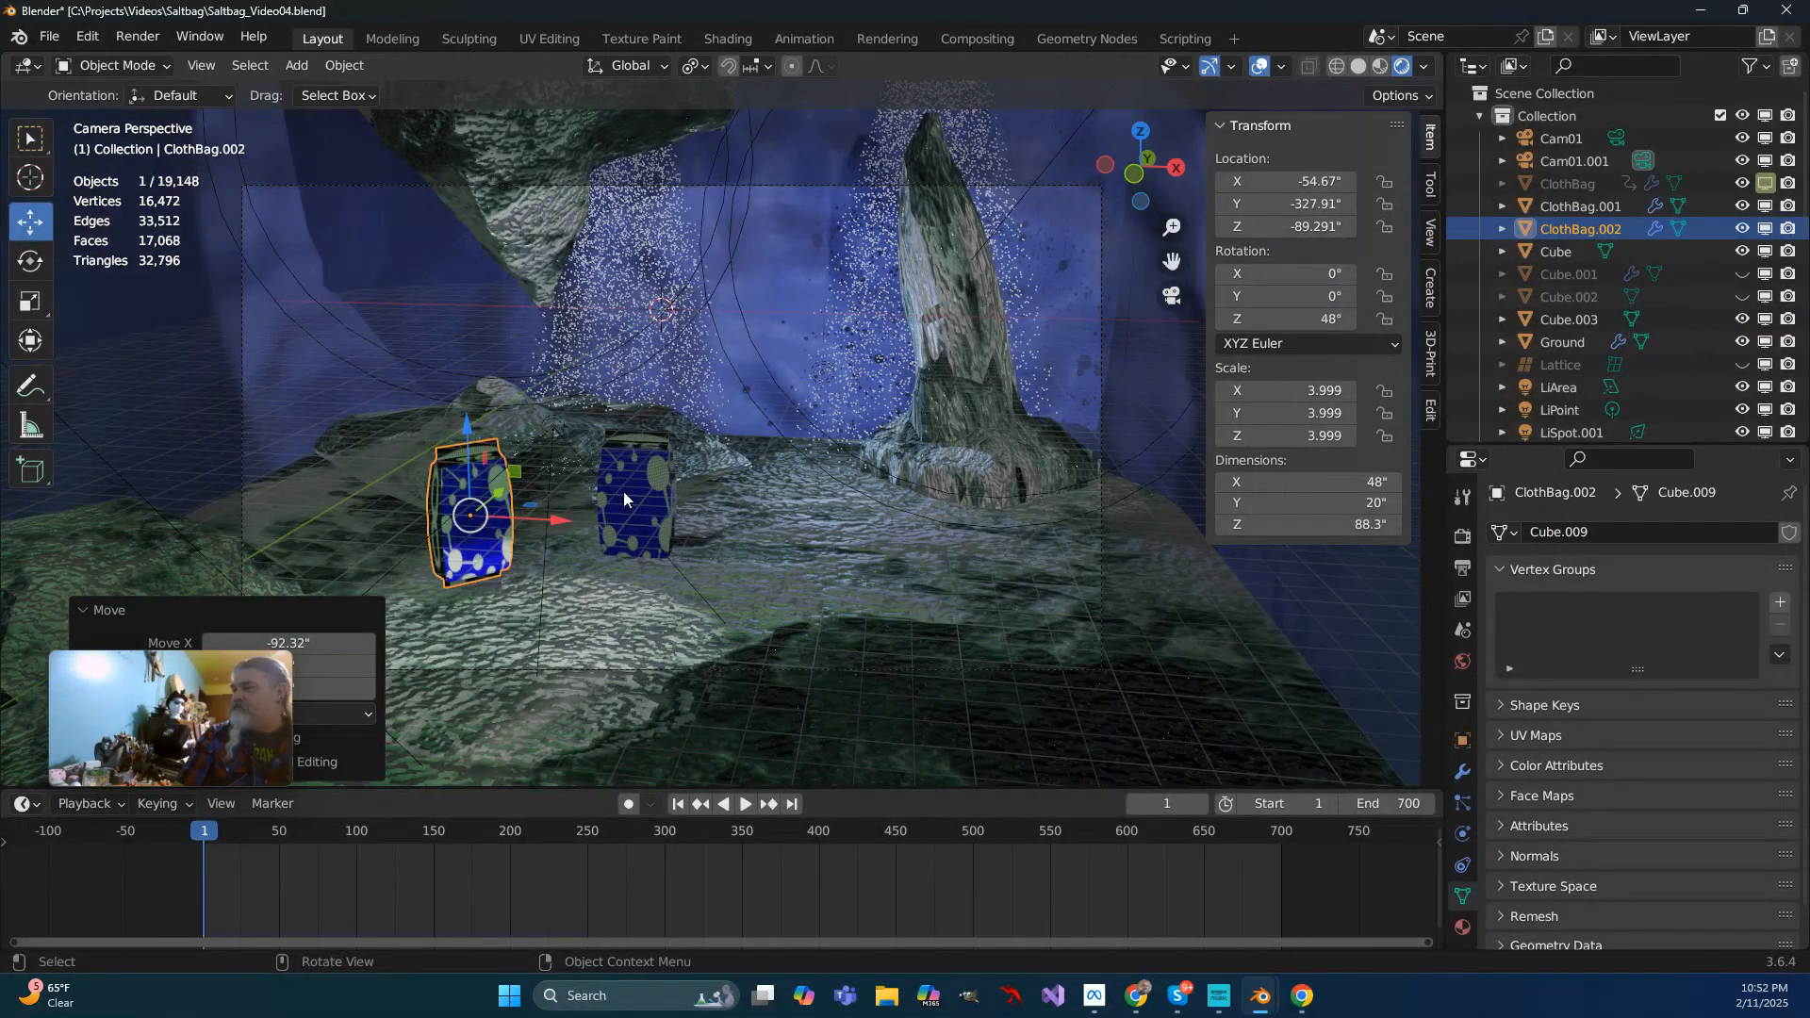
Move ClothBag.001 away from the other bag to about X 99.3", Y -312.8"
left_click(634, 491)
left_click_drag(730, 503, 823, 506)
left_click_drag(747, 479, 723, 494)
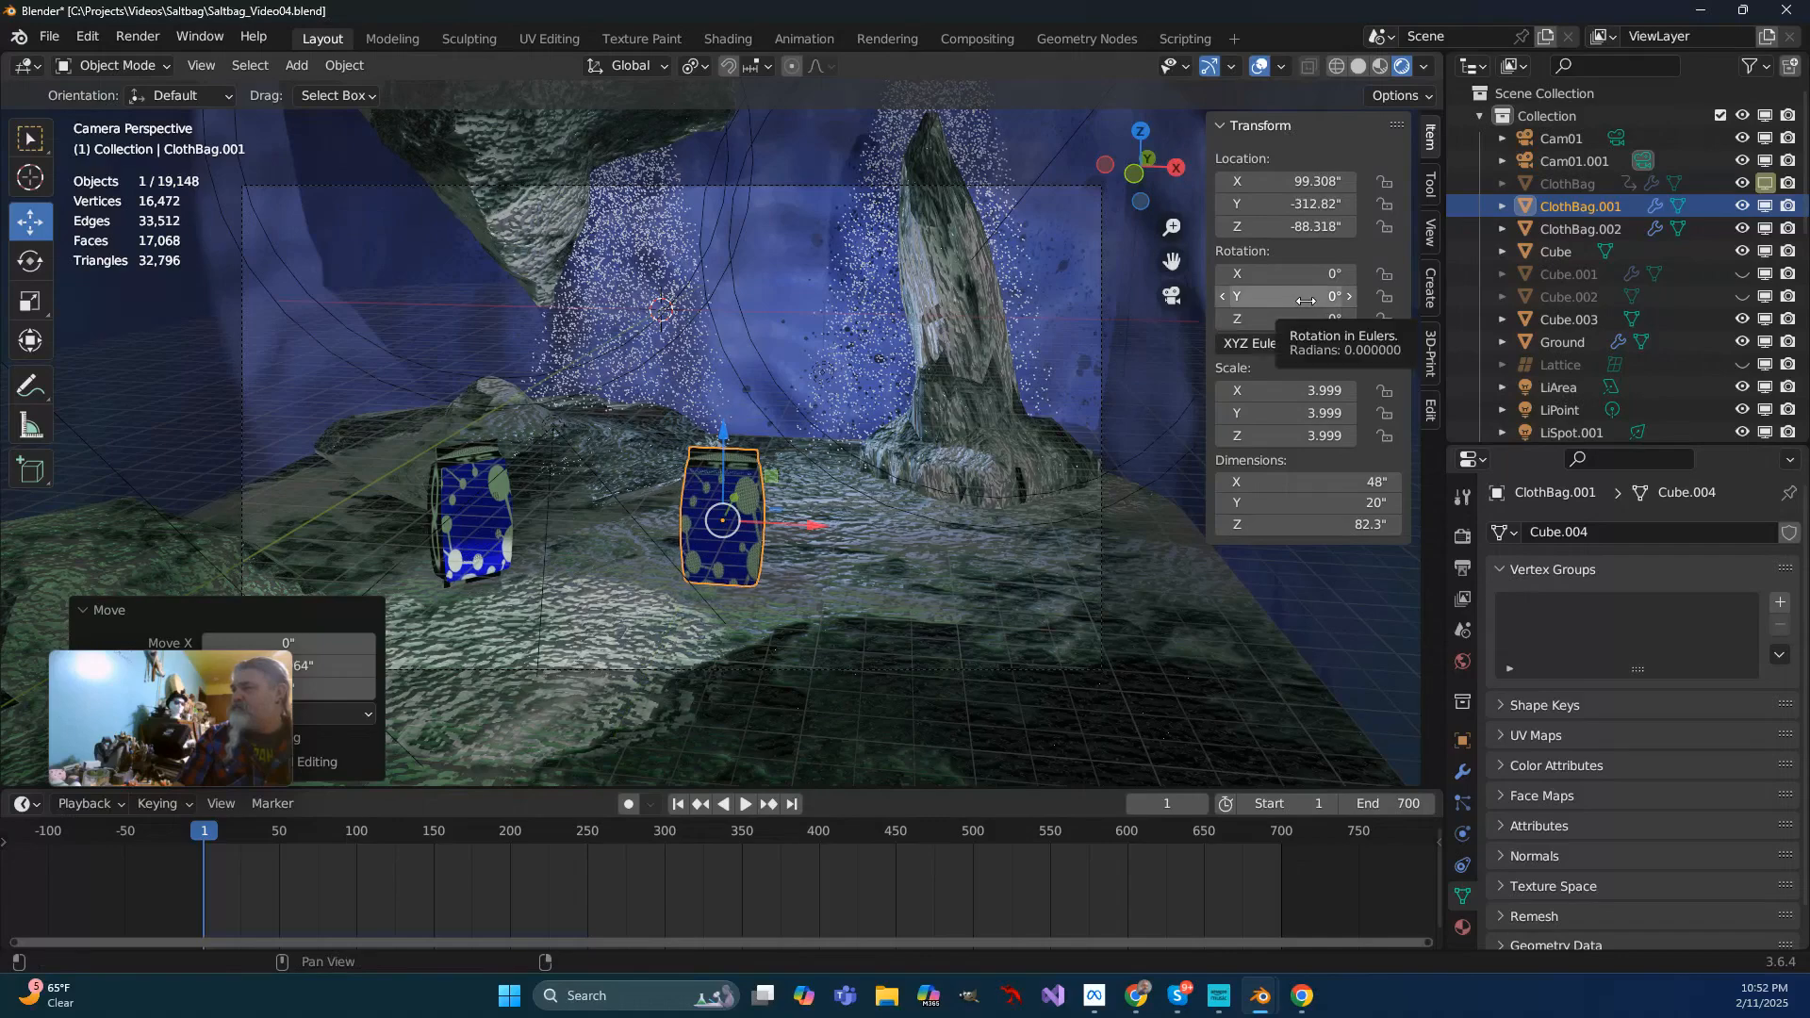
Set ClothBag.001's Z rotation to -30° and raise the bag to about Z -45.1"
left_click(1305, 319)
type("-30")
key("Return")
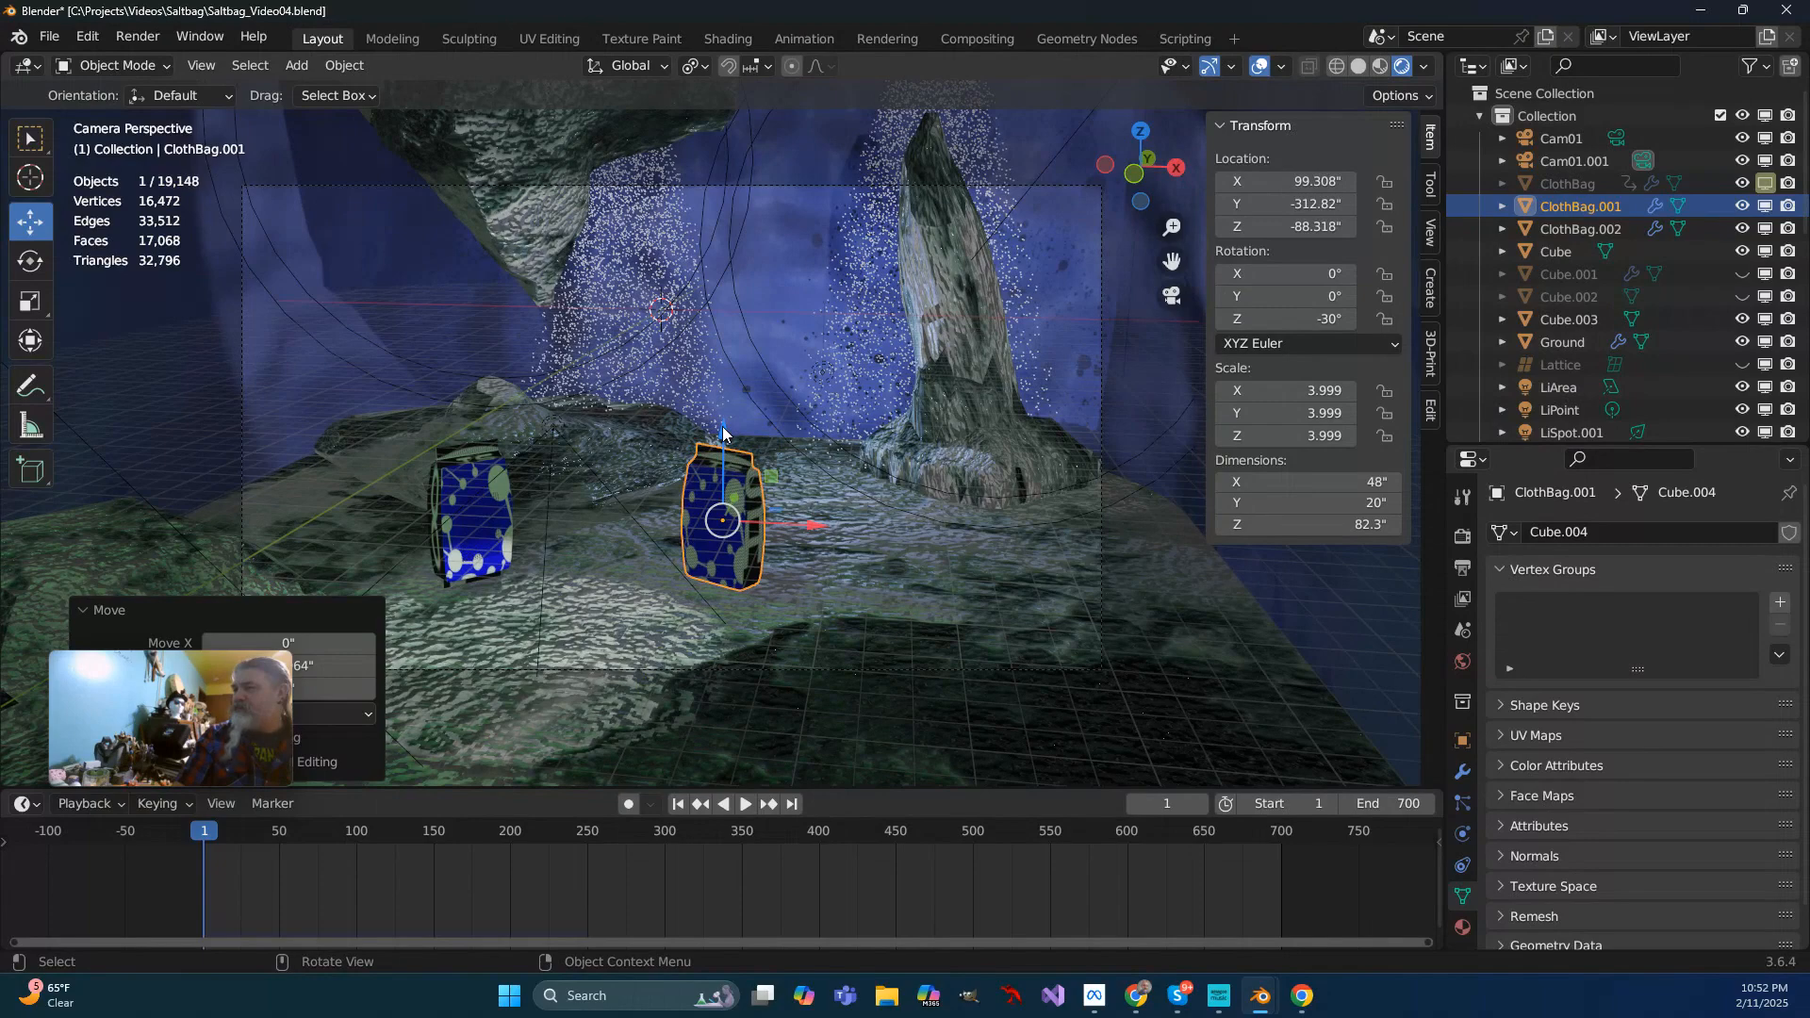
left_click_drag(723, 432, 727, 365)
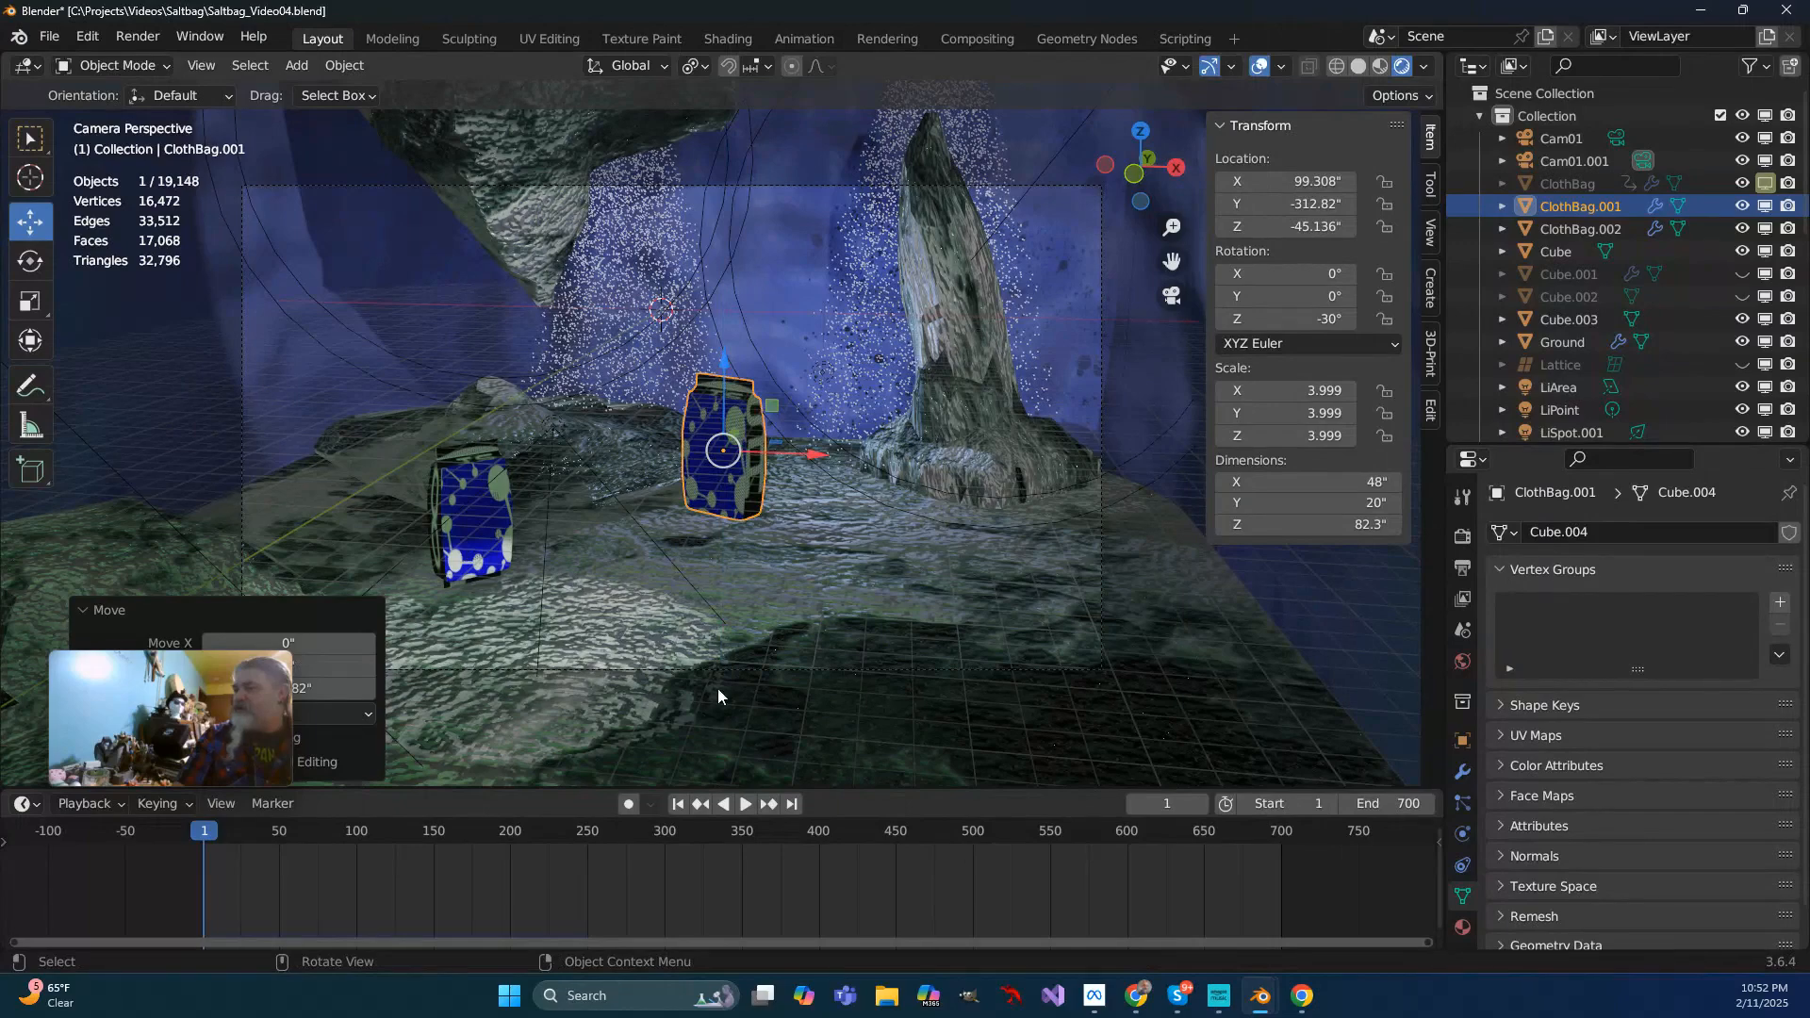
Play the bag simulation and examine the middle ClothBag at frames 0 and 104
left_click(745, 807)
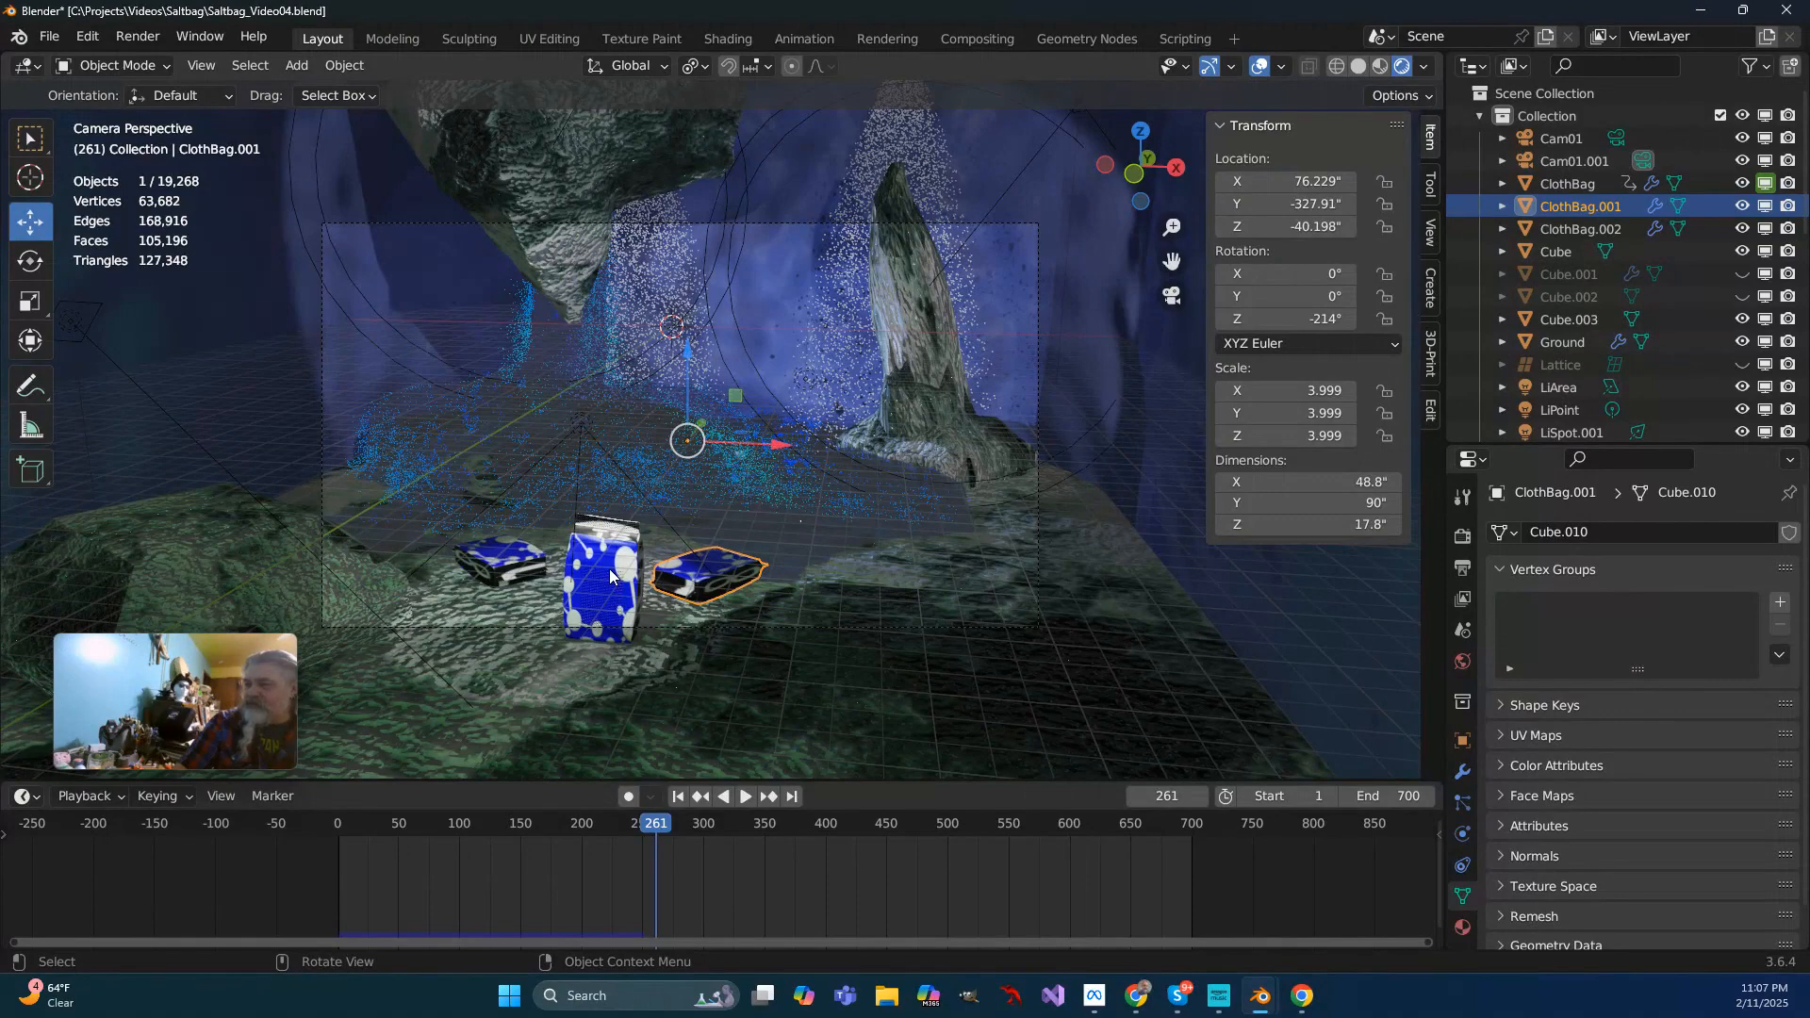
left_click(611, 577)
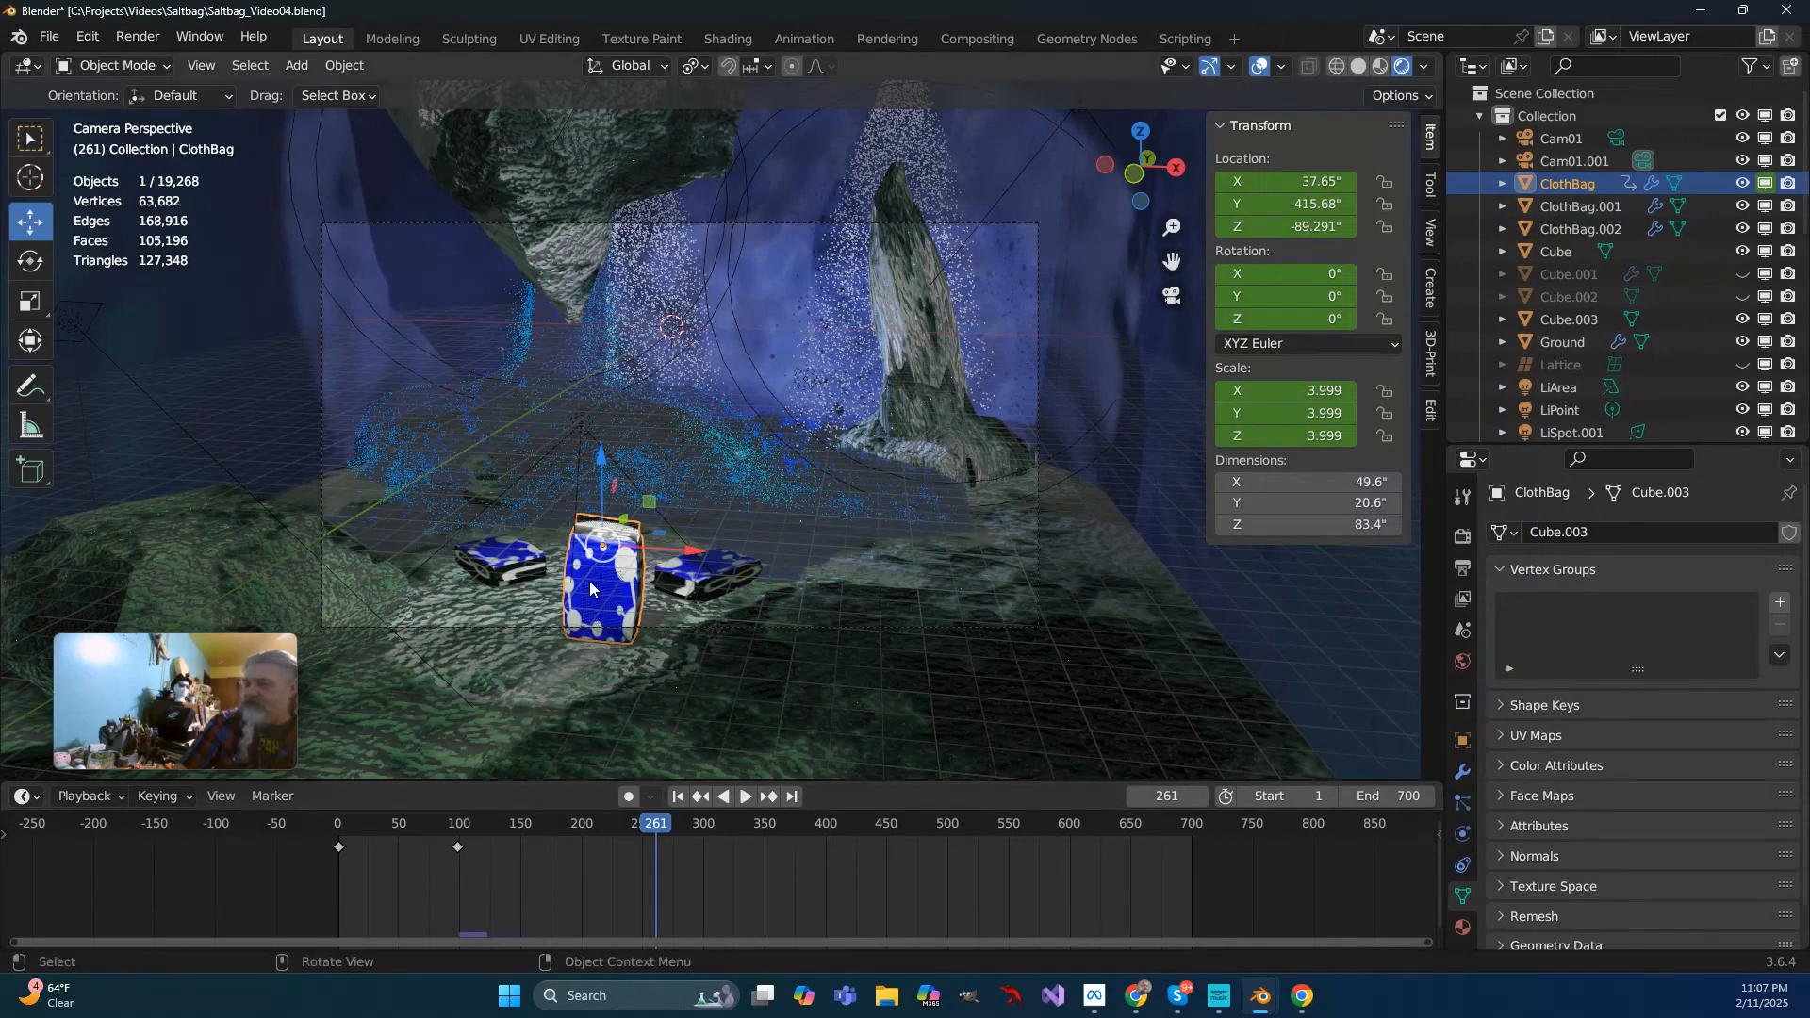
left_click(339, 828)
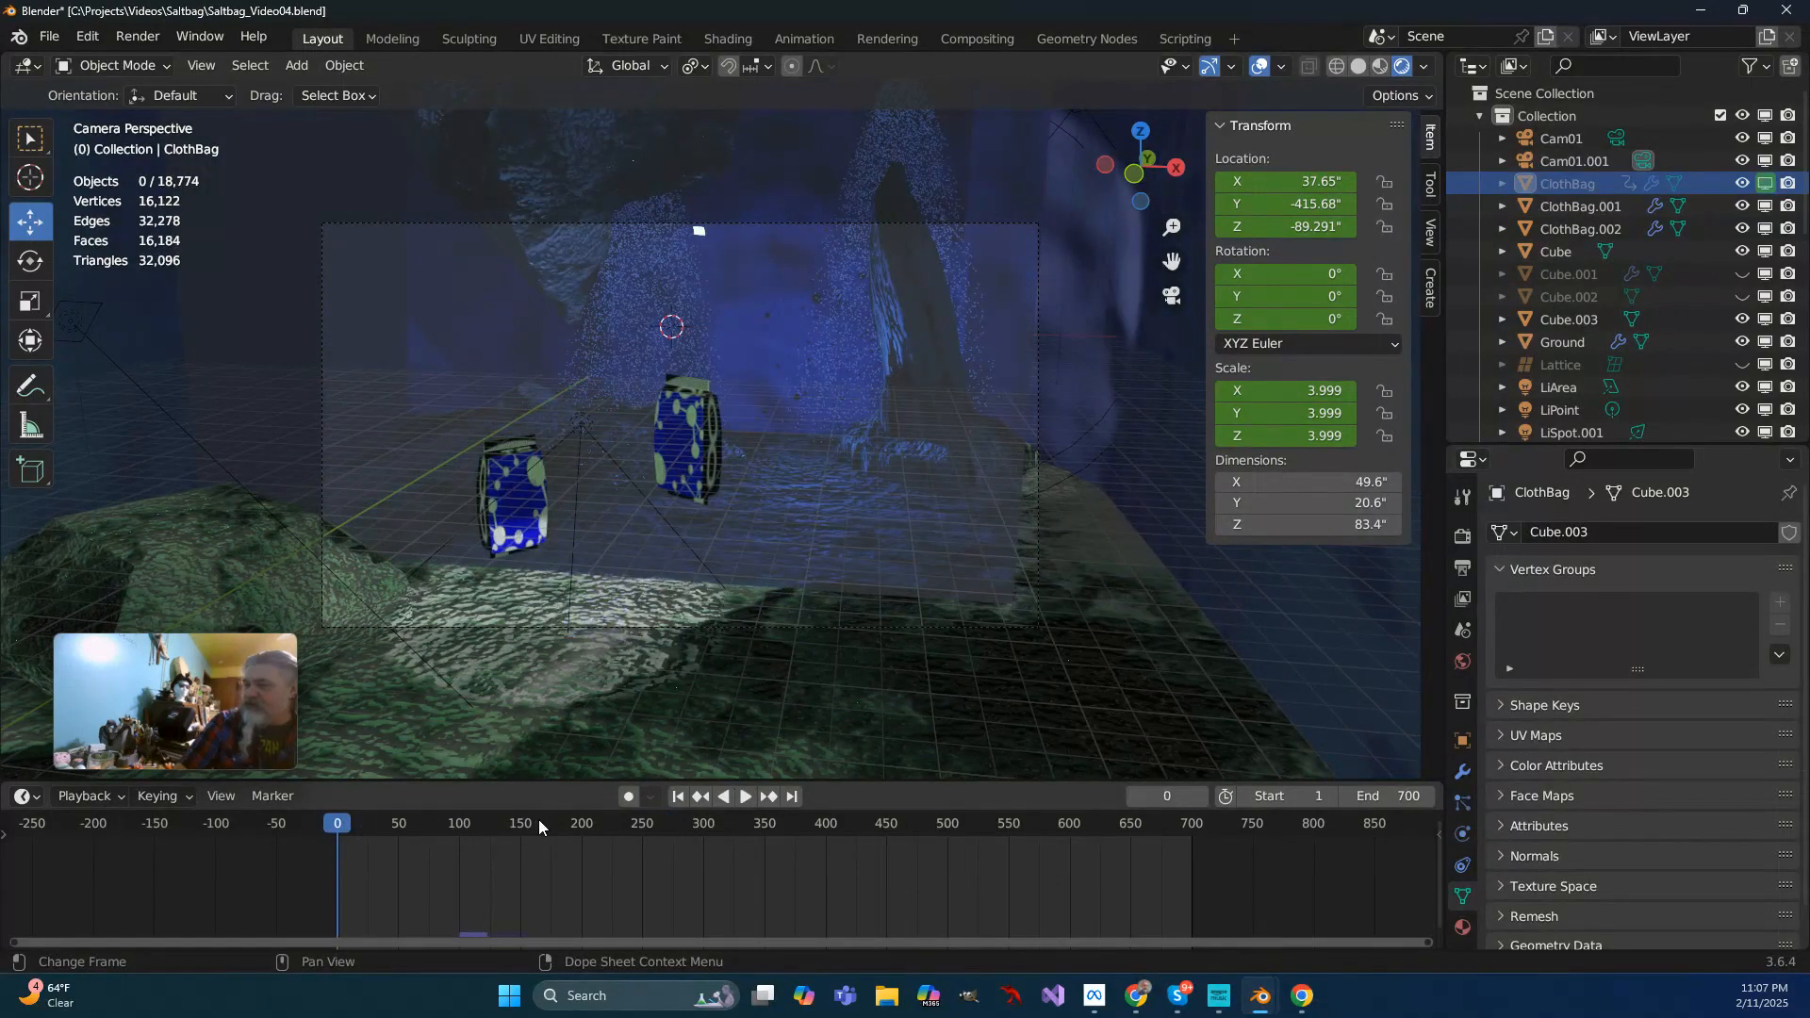
left_click(465, 826)
left_click(608, 517)
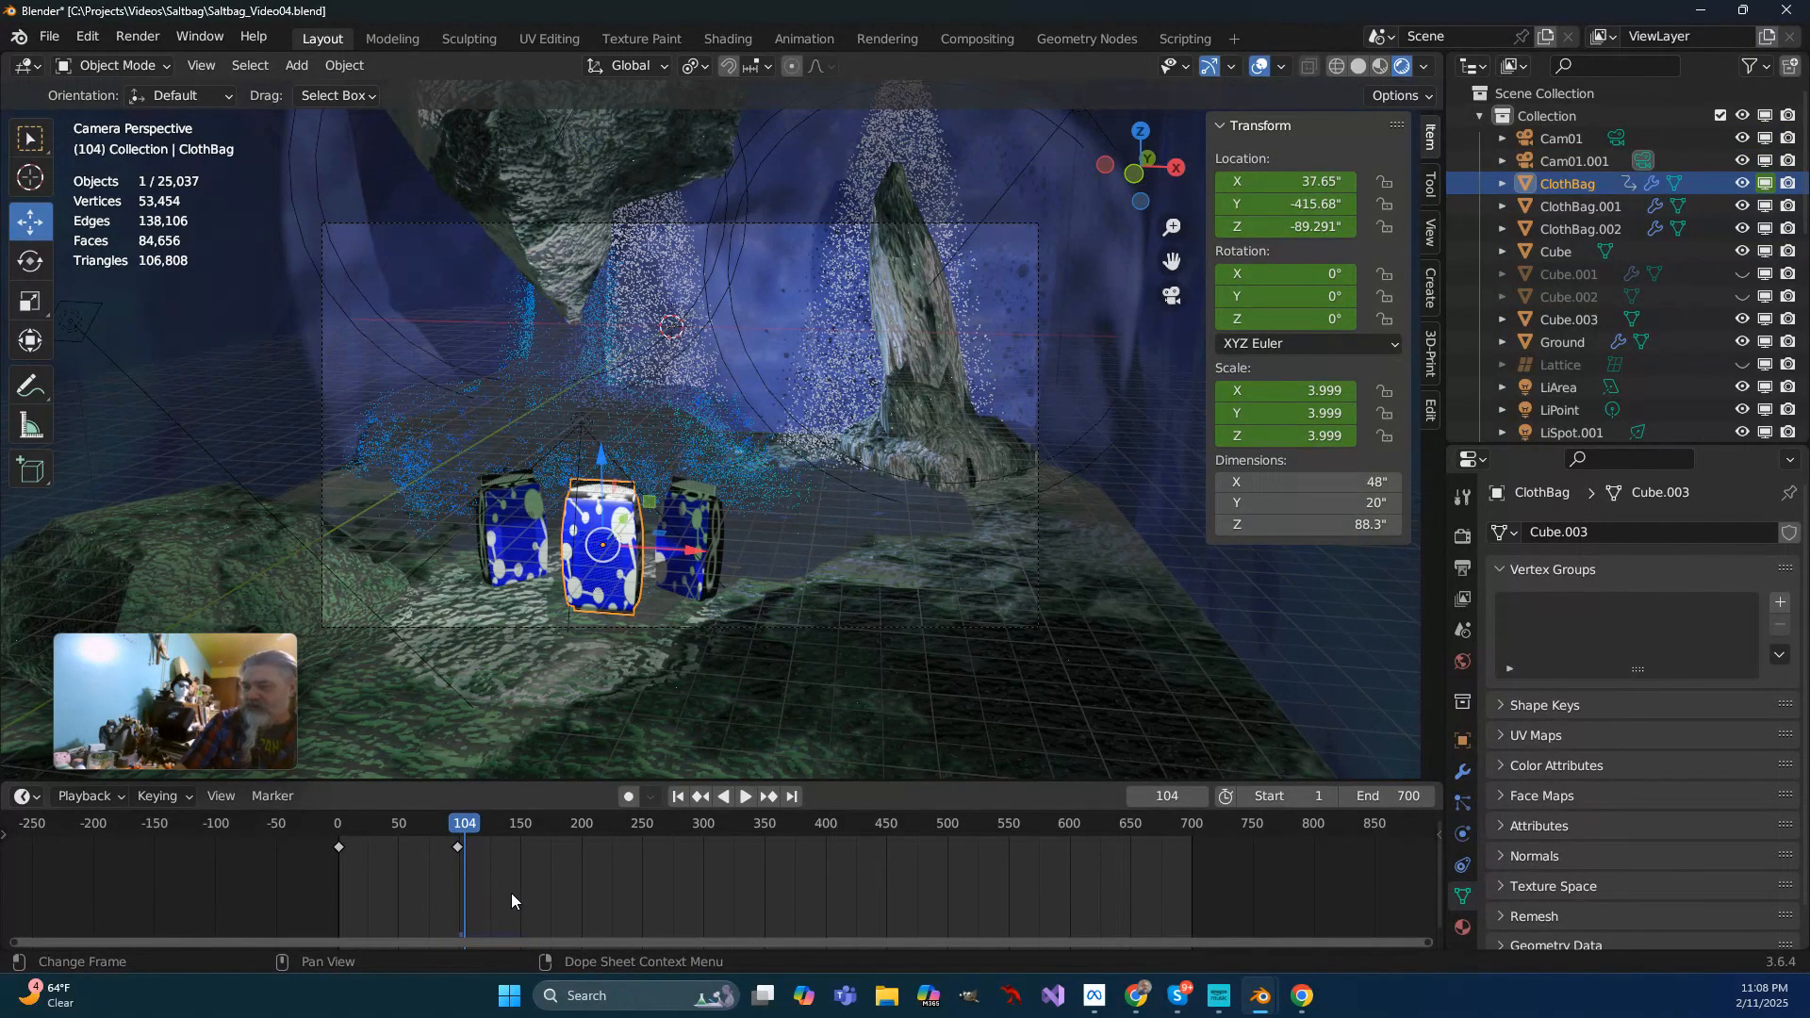
Scale the ClothBag's two timeline keyframes apart until they are about 258 frames from each other
scroll(515, 892, "down", 2)
scroll(518, 891, "down", 3)
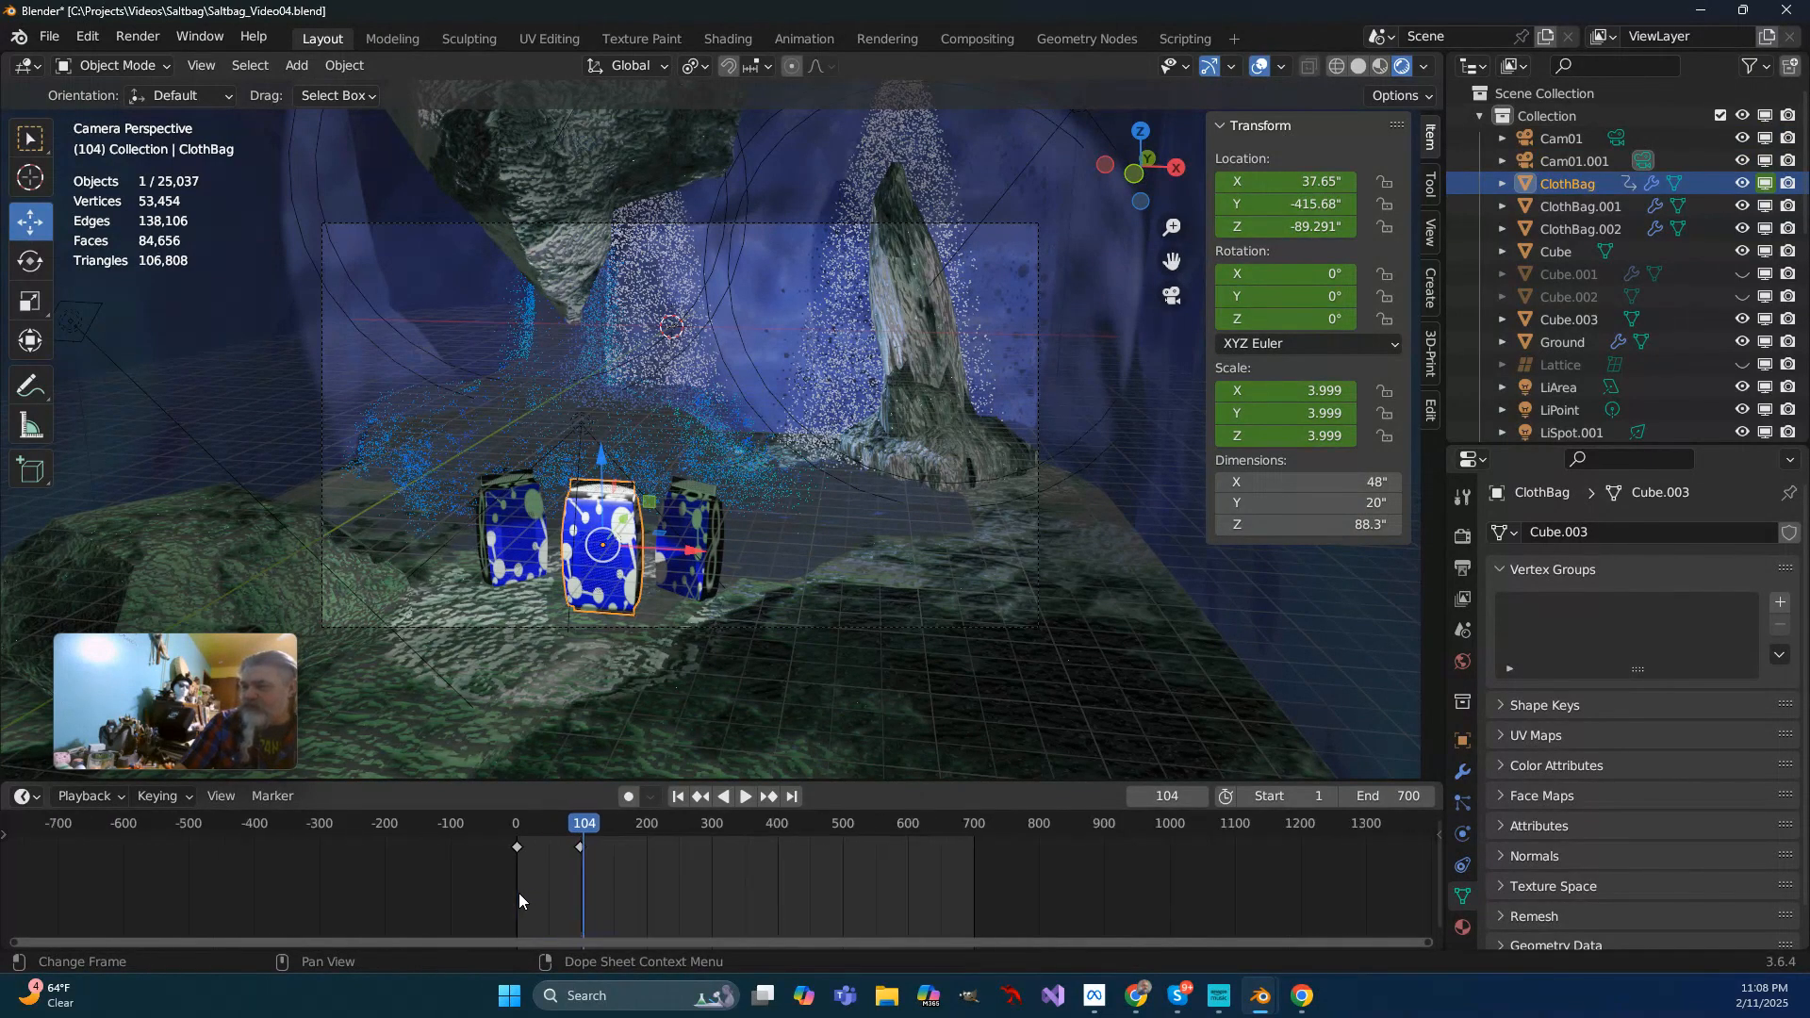
middle_click_drag(577, 889, 902, 903)
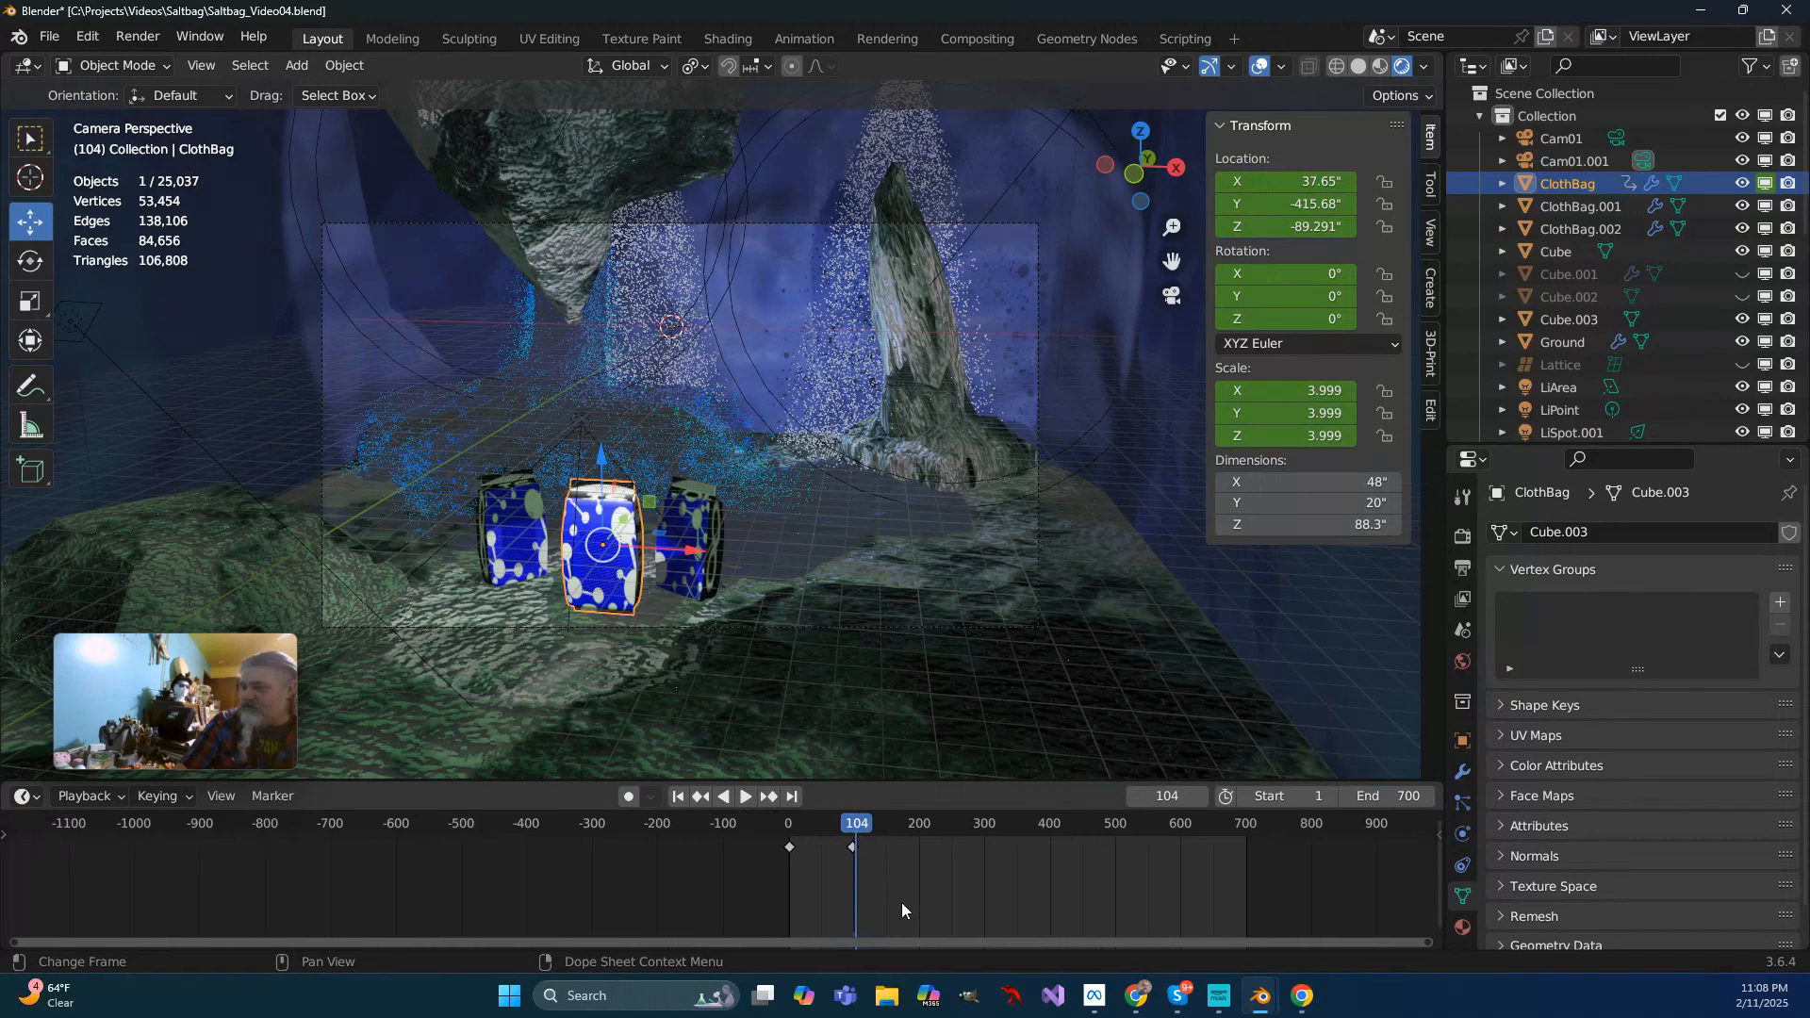
left_click_drag(952, 897, 715, 835)
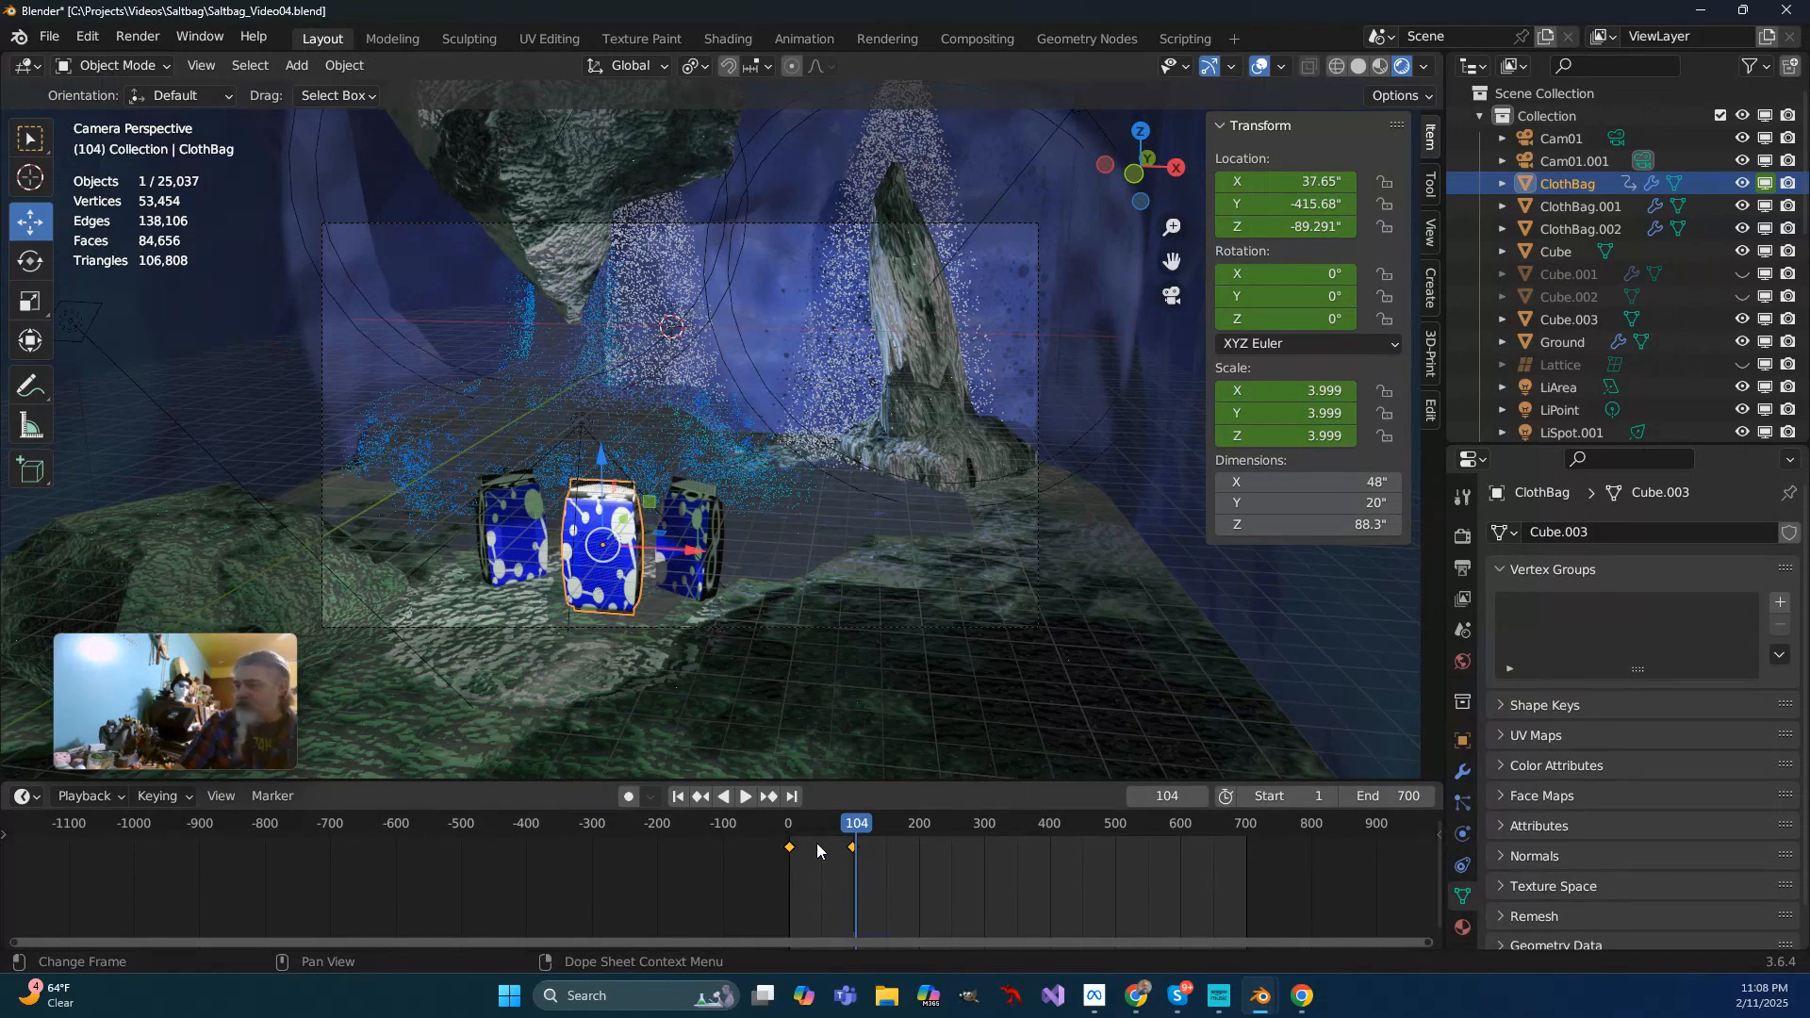
key("s")
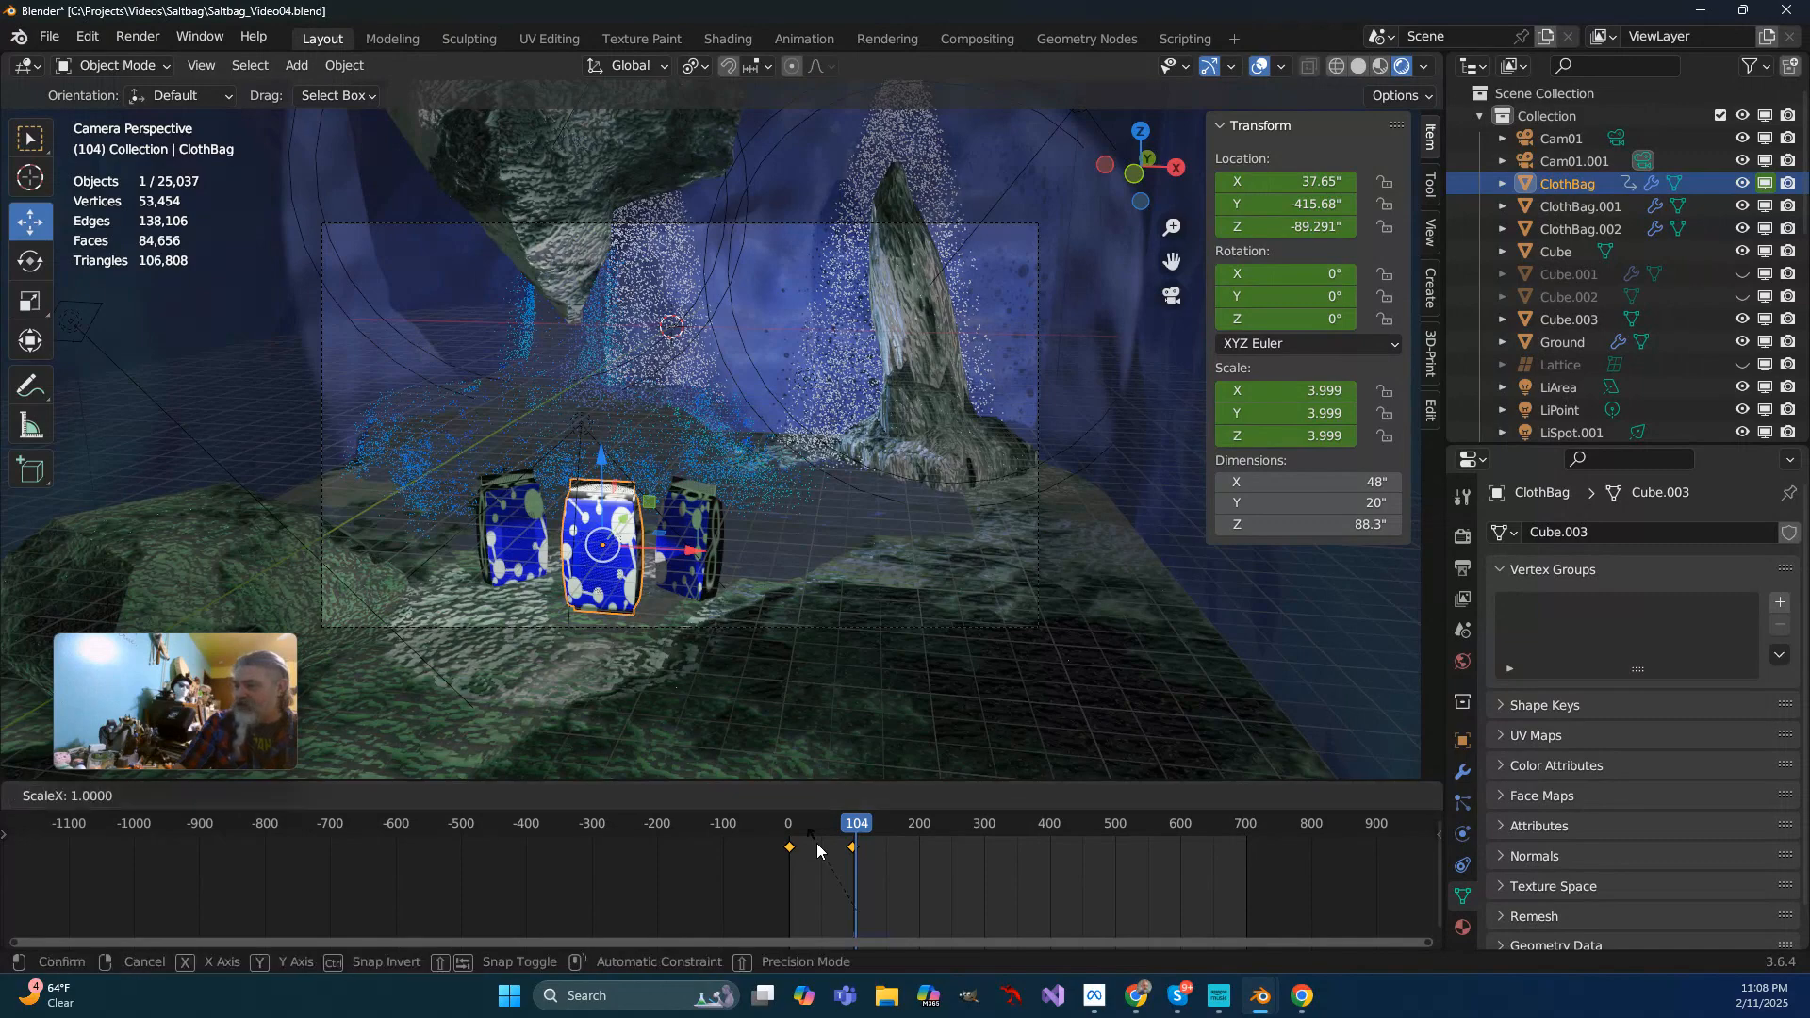
left_click(752, 856)
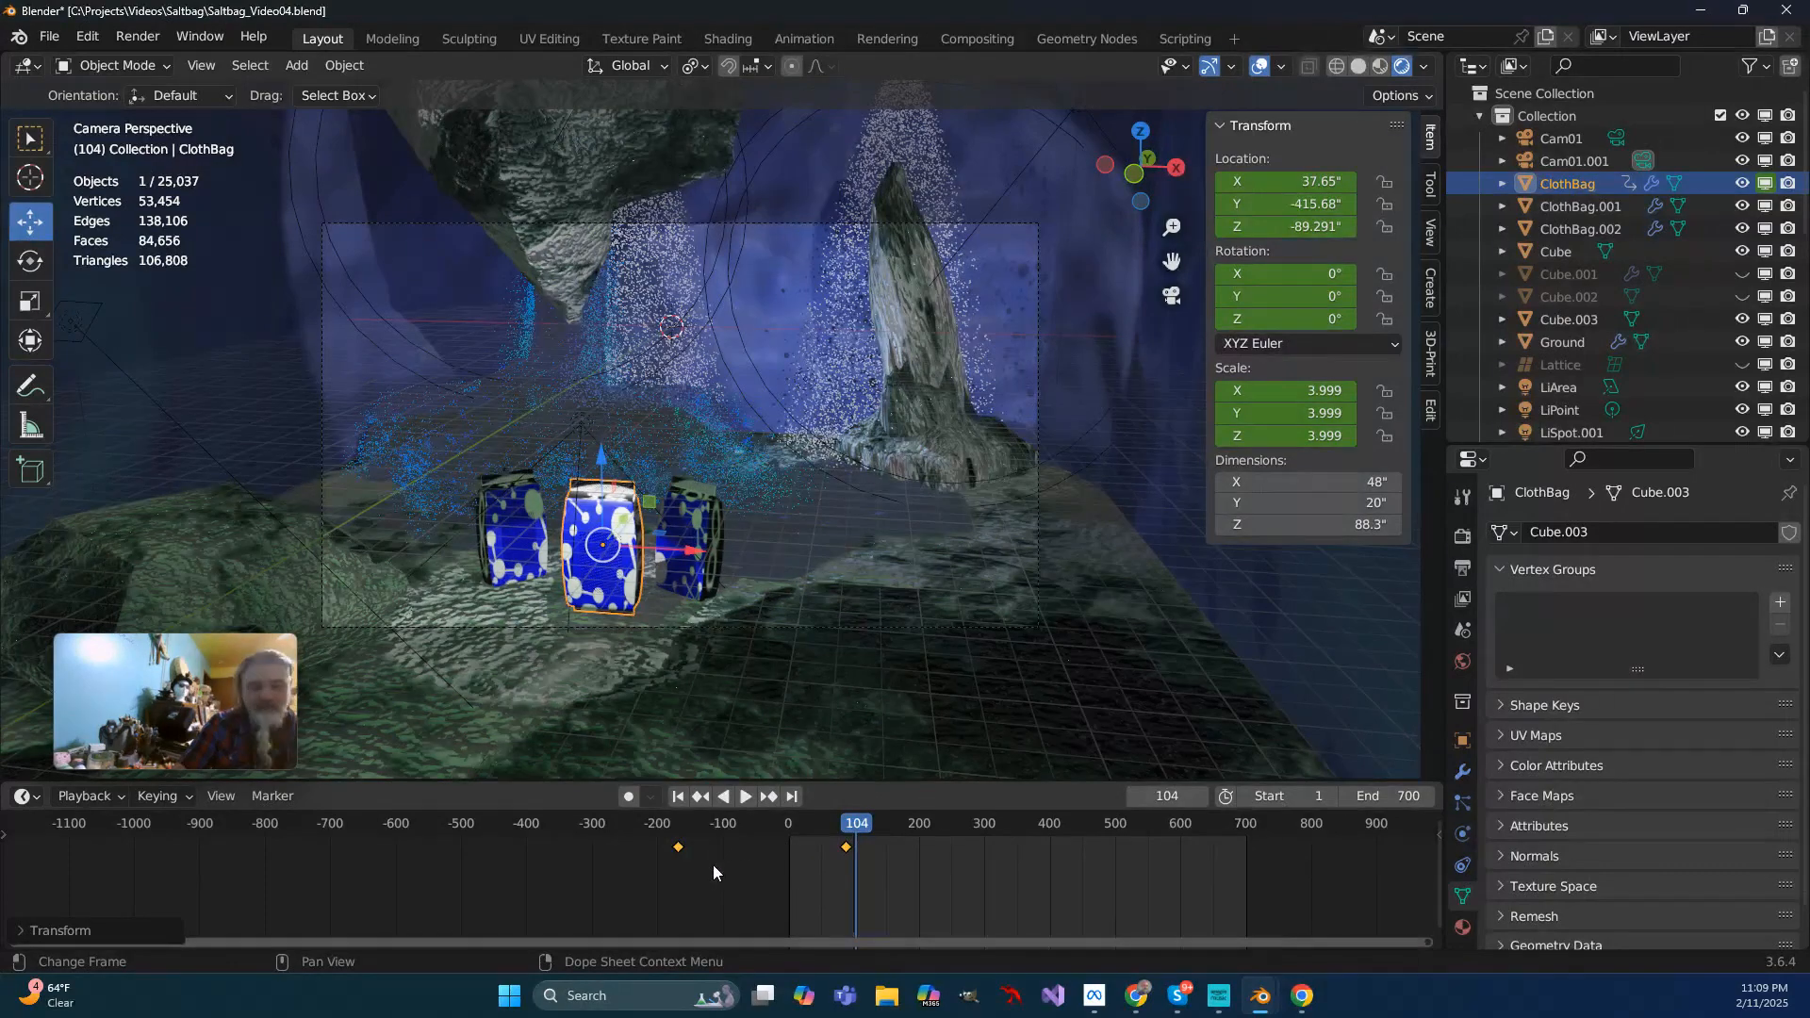
Shift both ClothBag keyframes along the timeline until the first sits at about frame 5
key("g")
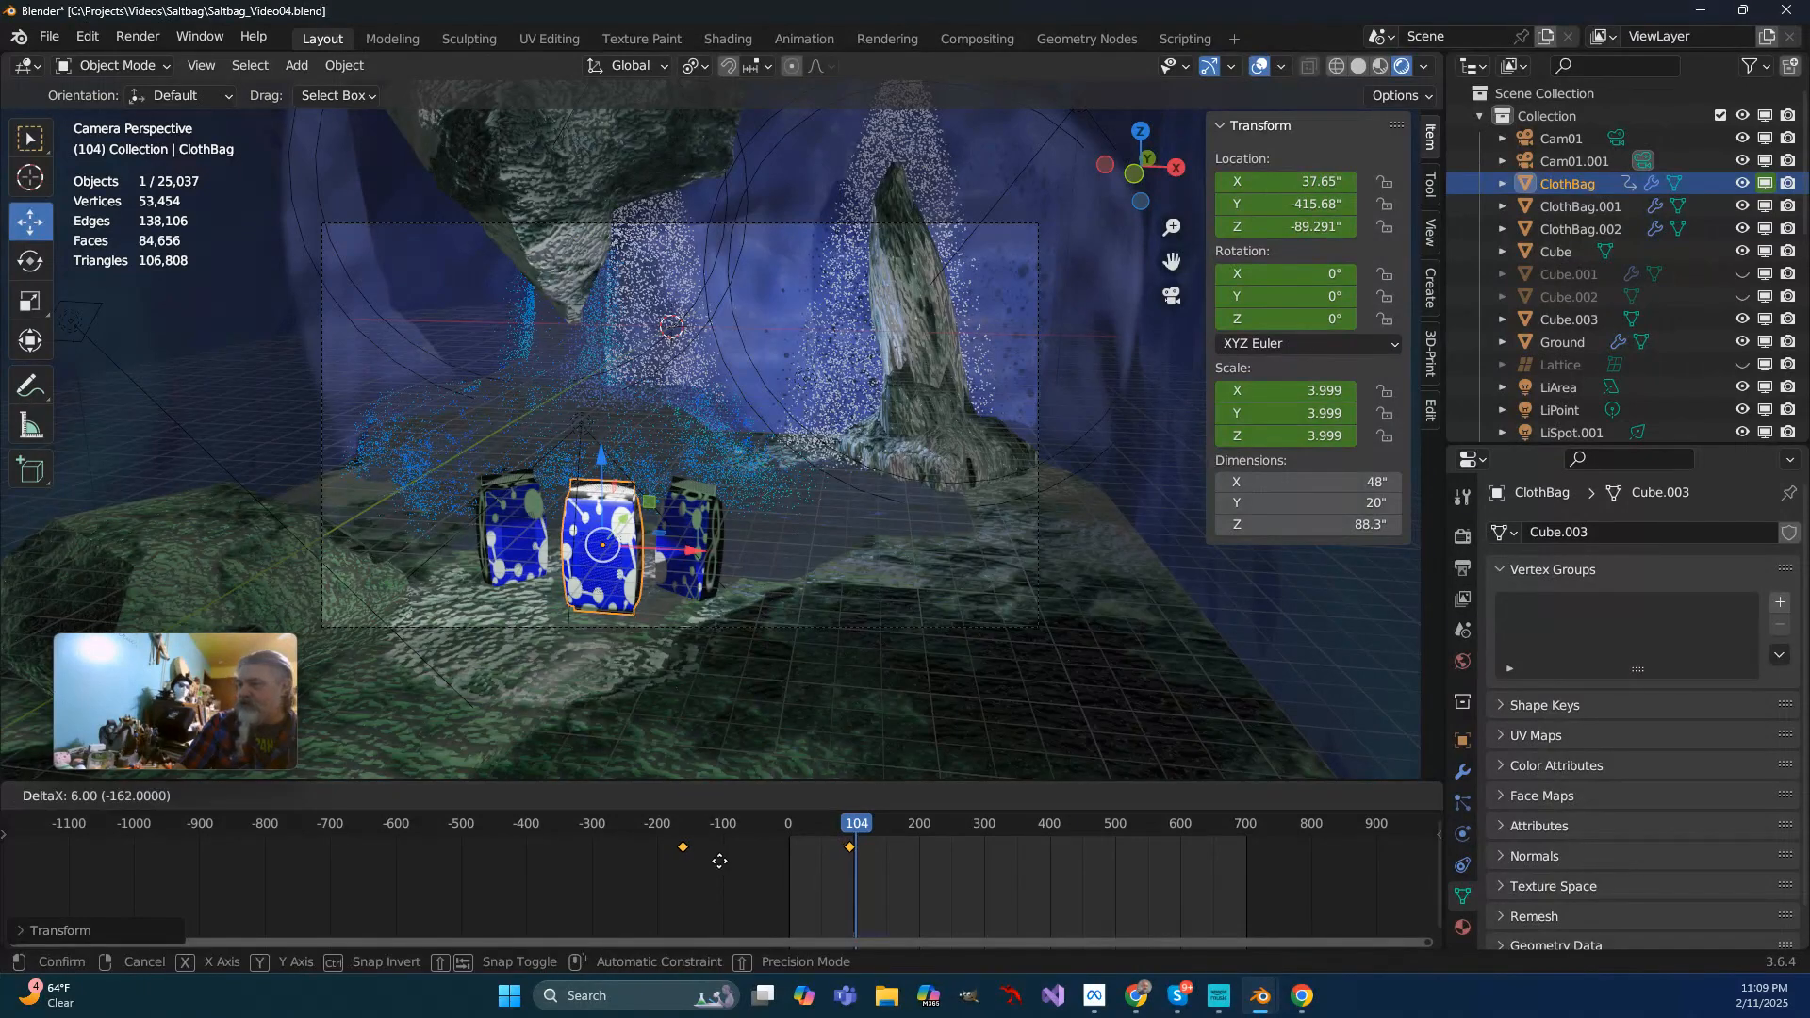
left_click(794, 860)
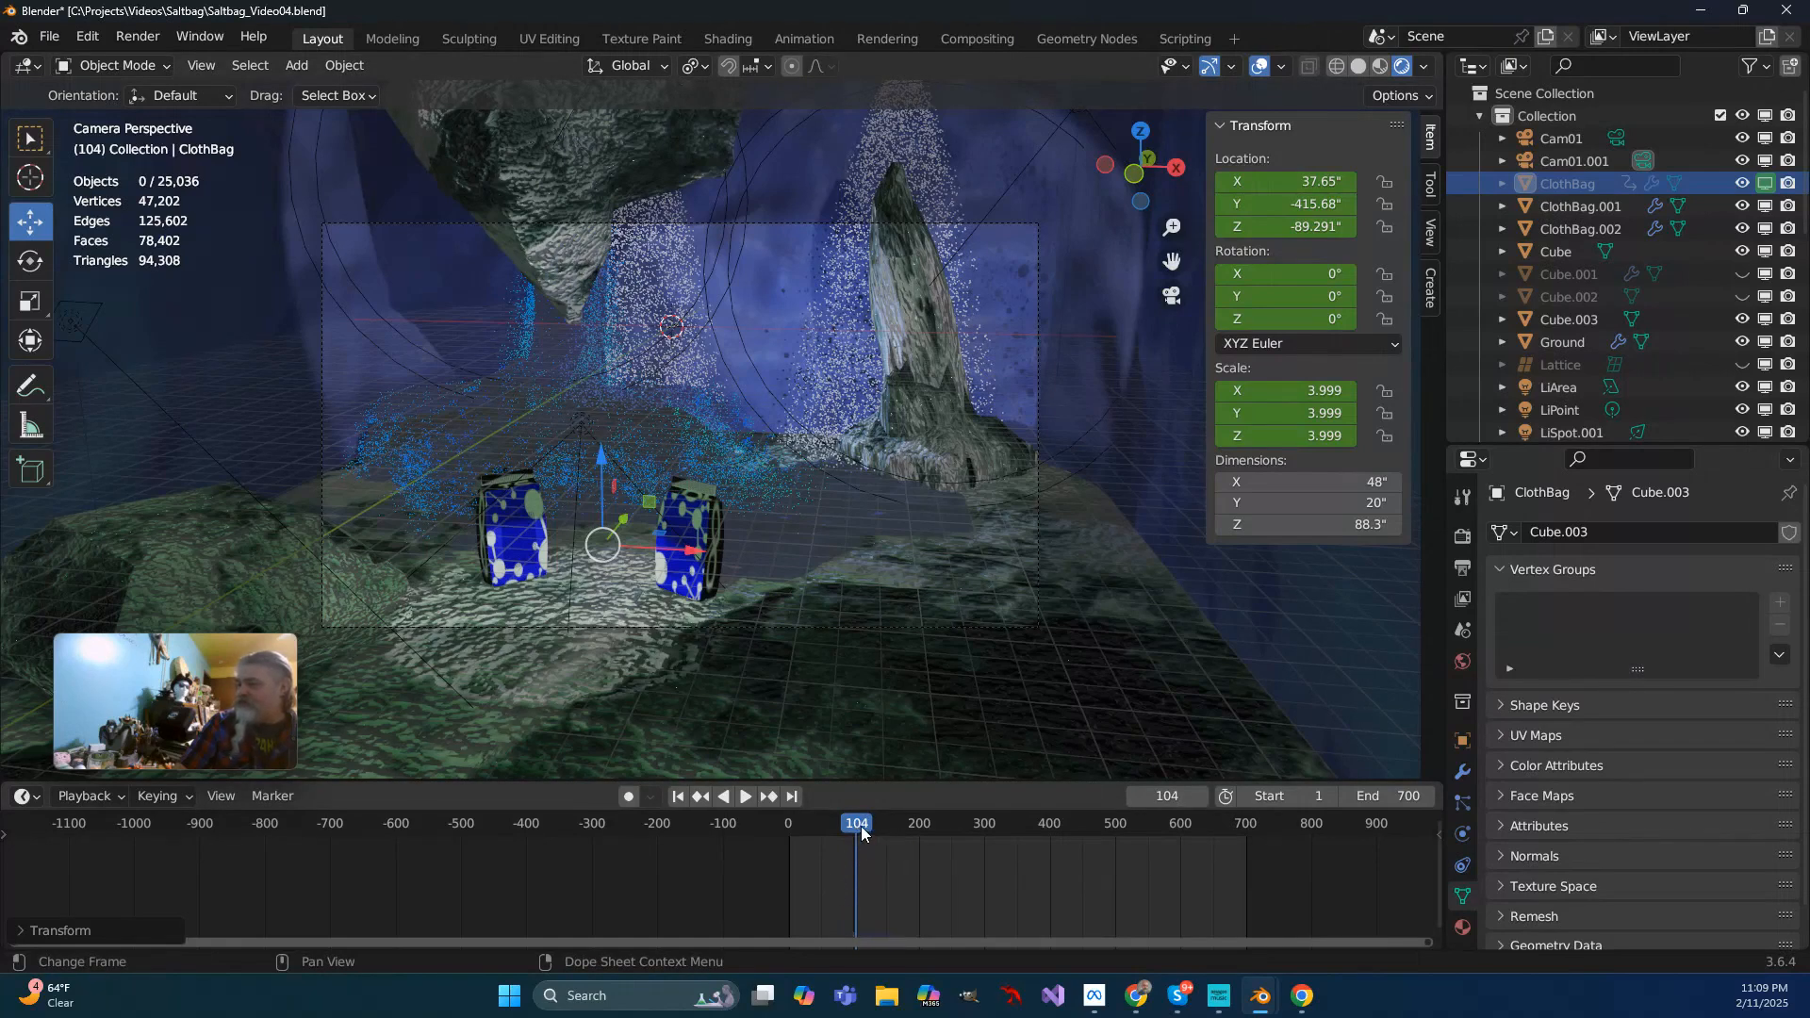
left_click(963, 824)
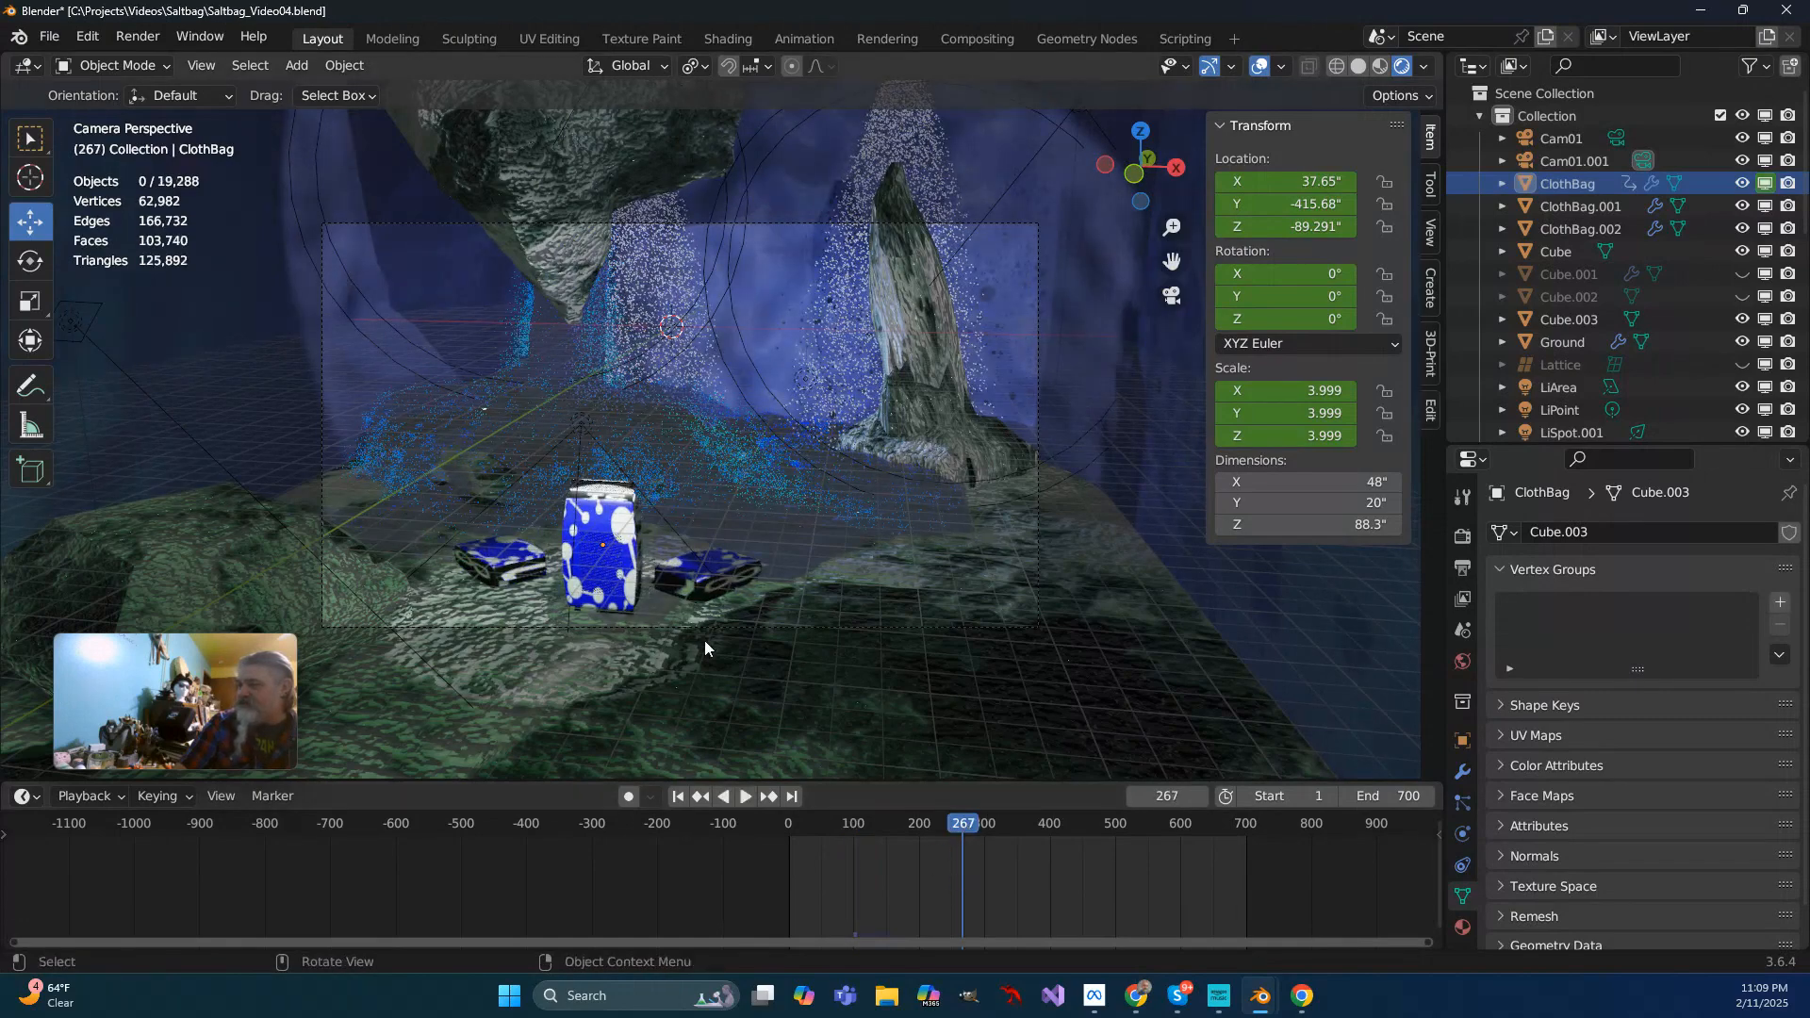
left_click(610, 533)
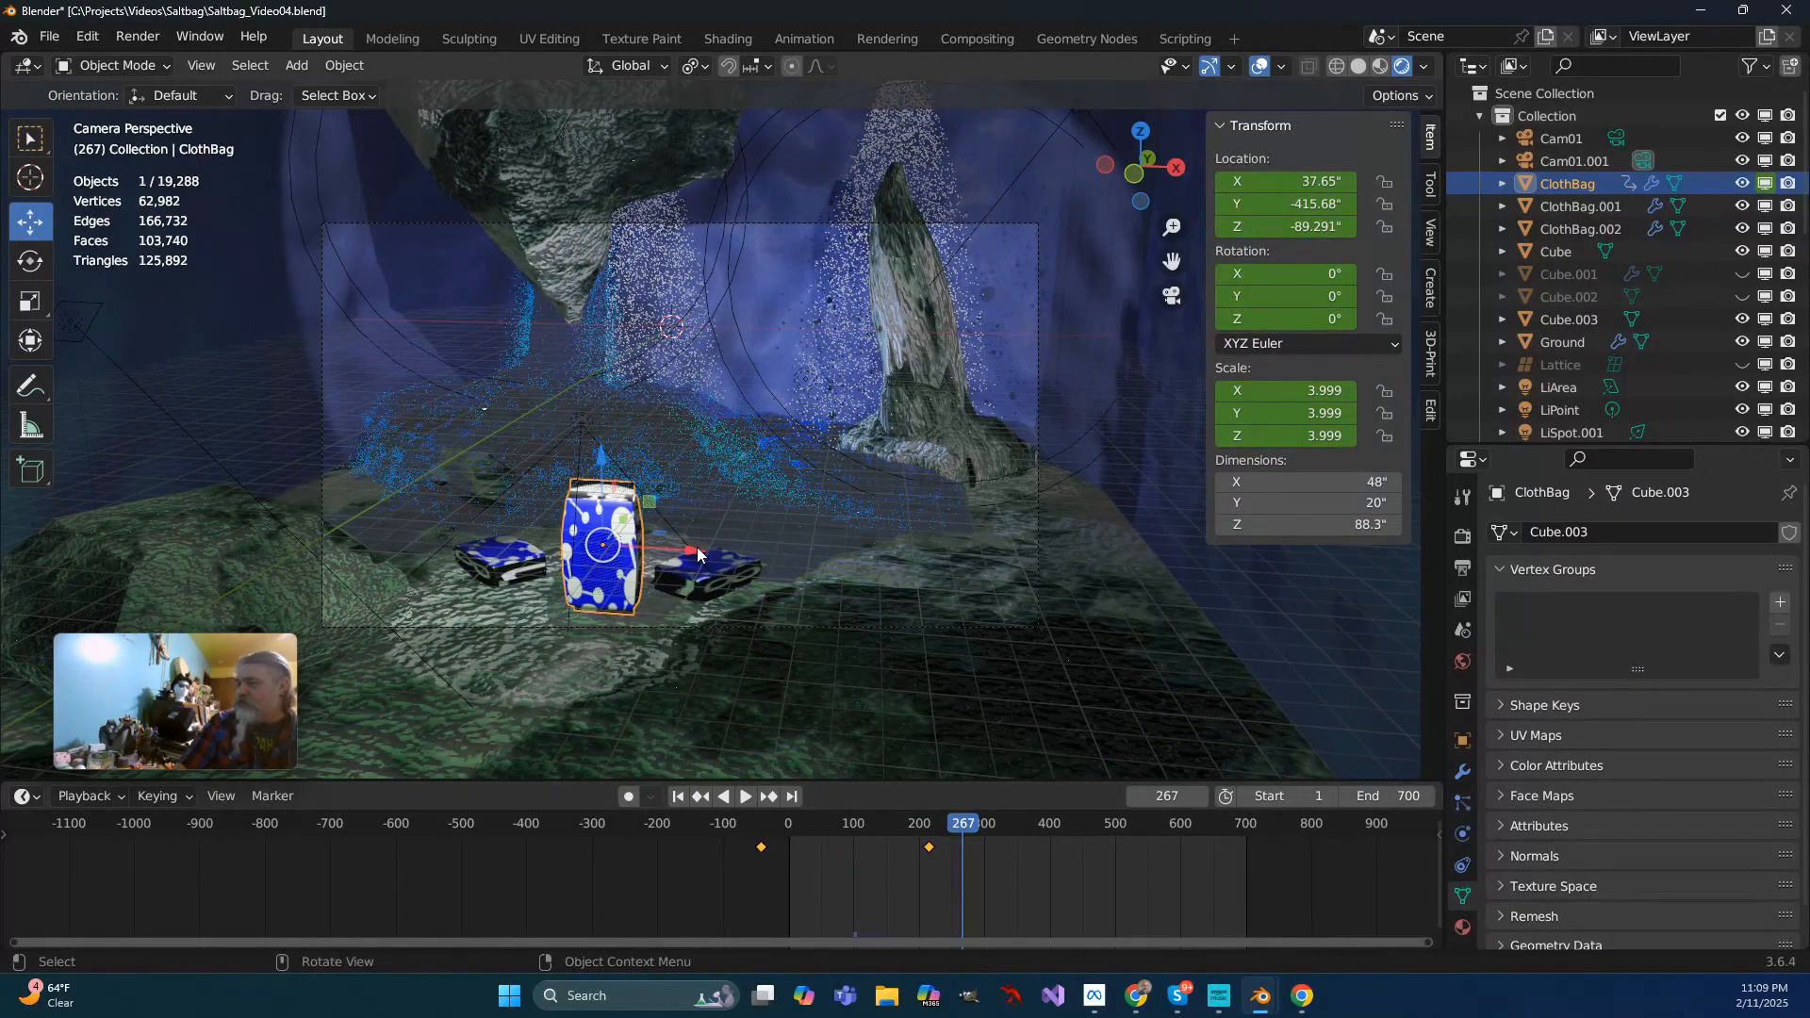
left_click(939, 910)
left_click_drag(944, 900, 746, 836)
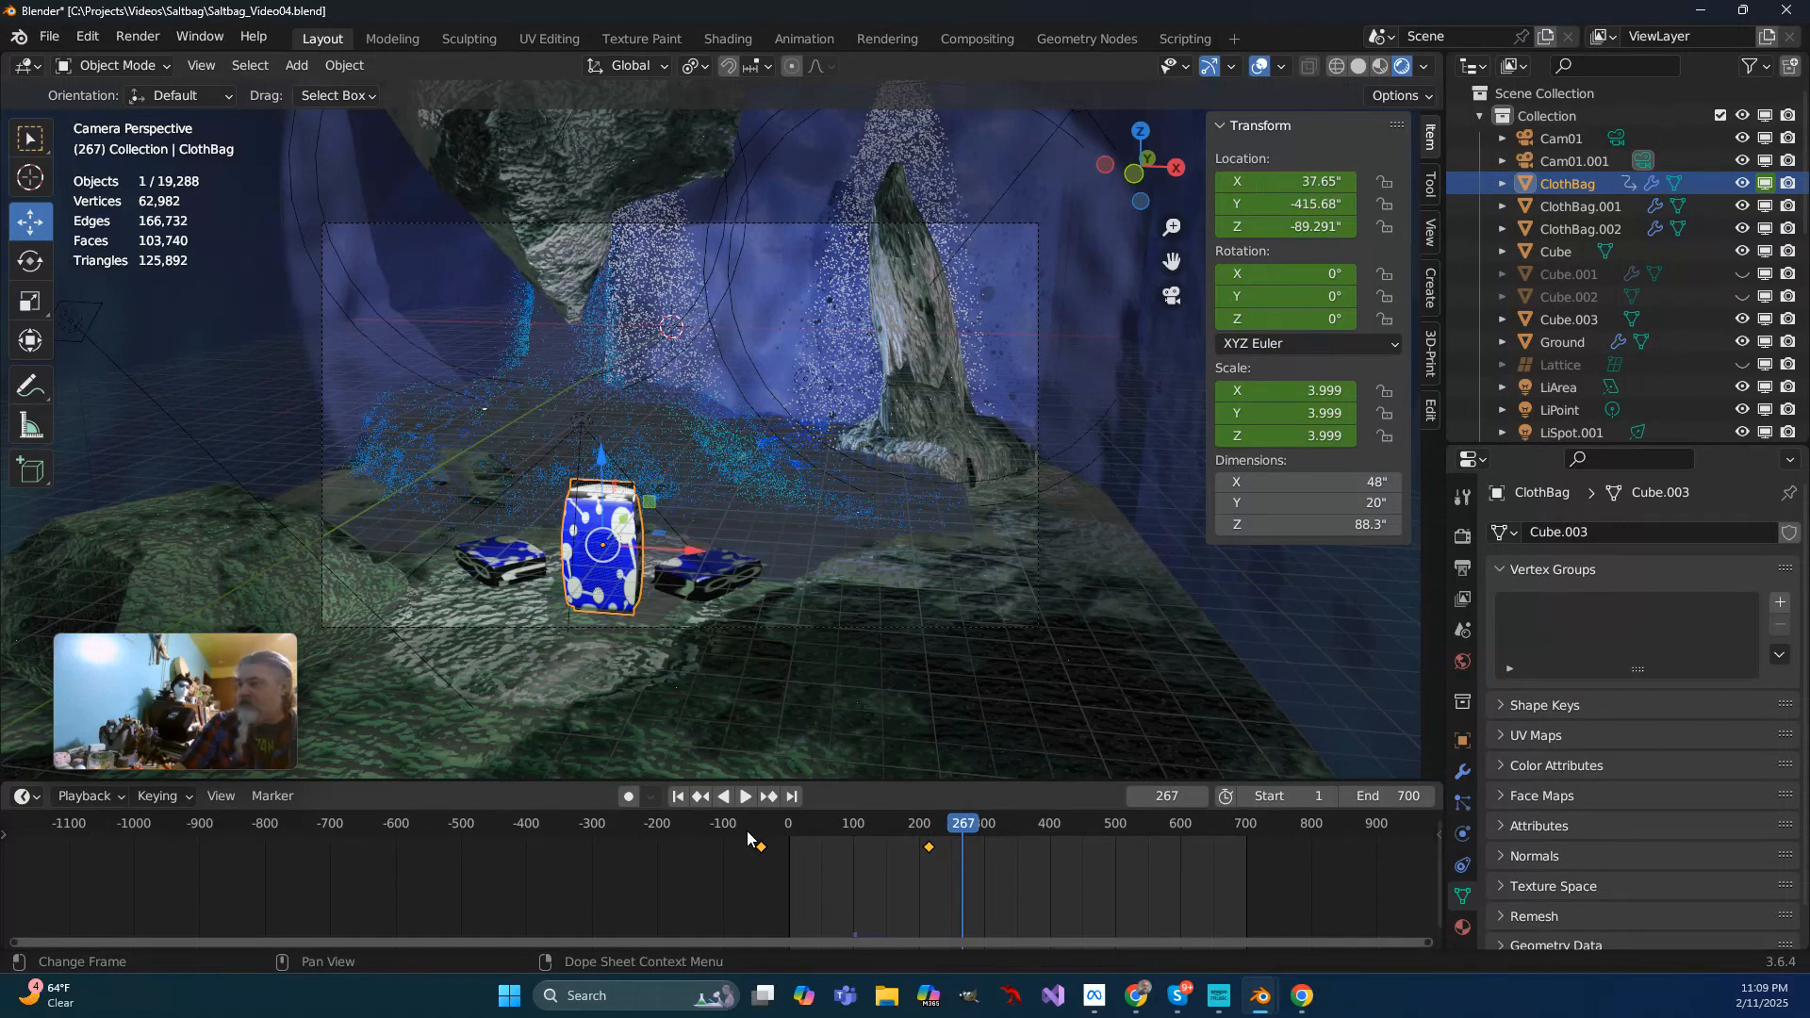
key("g")
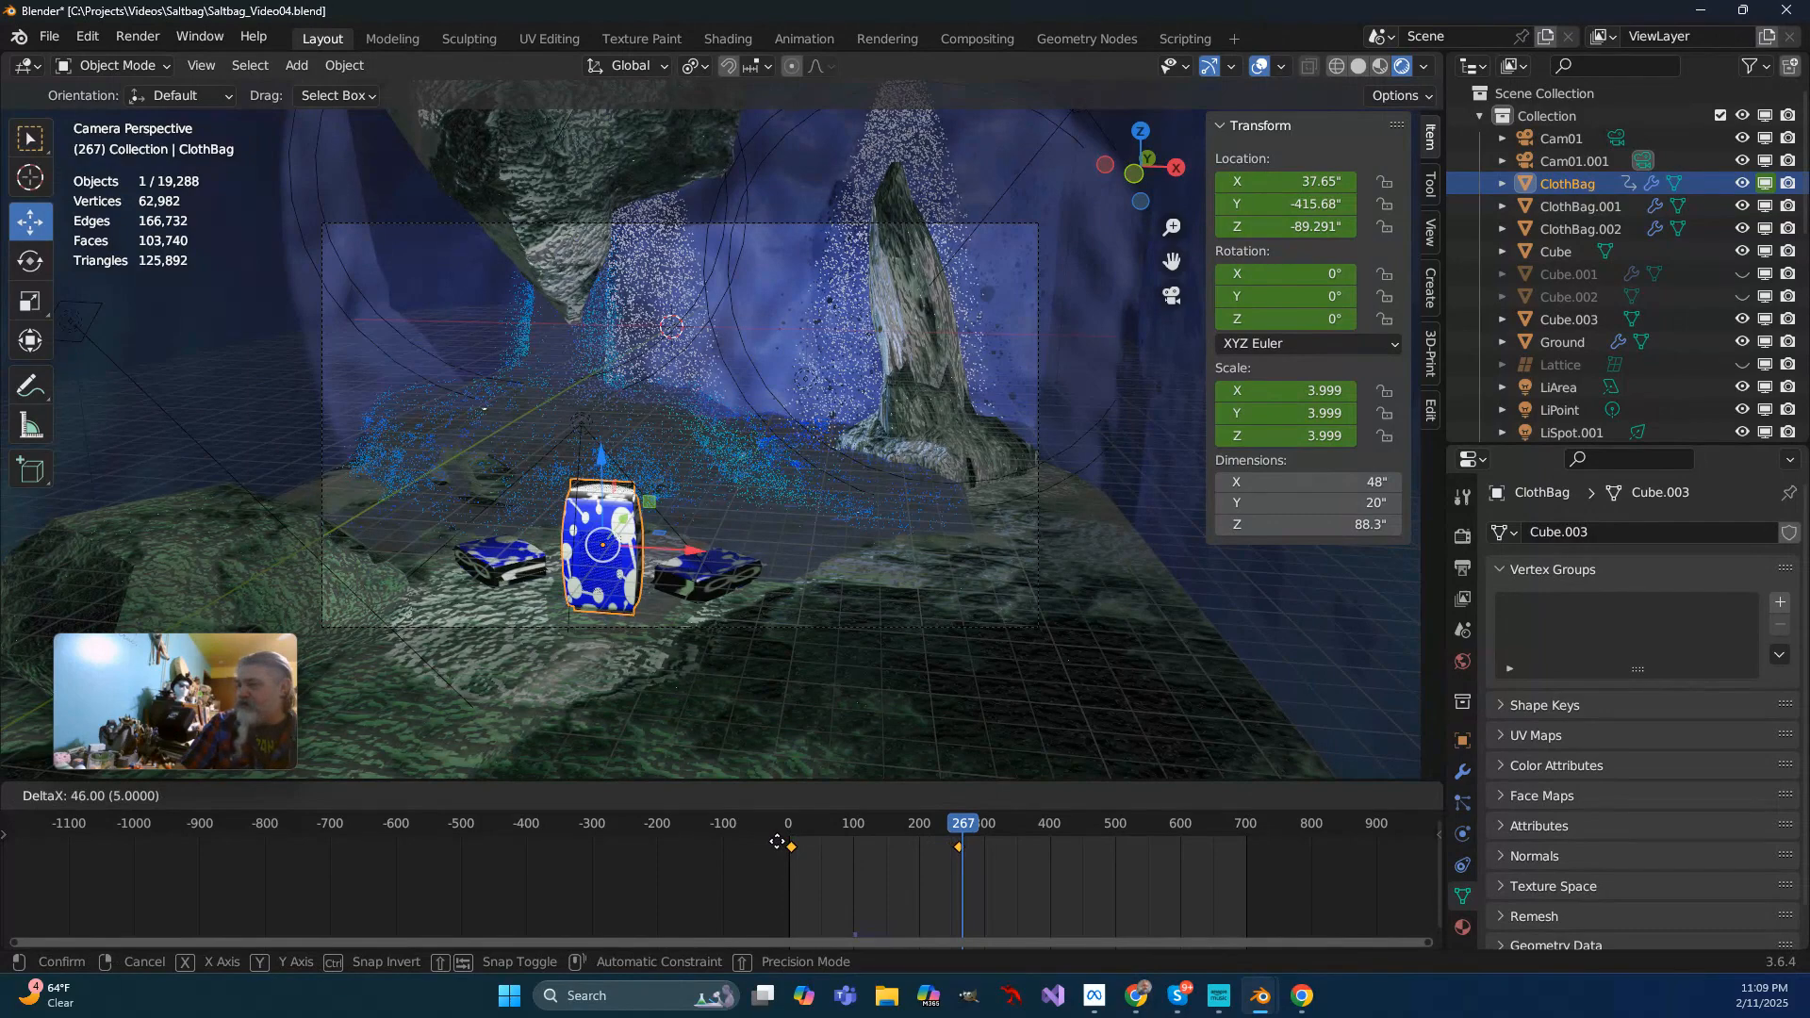
left_click(778, 848)
Nudge both ClothBag keyframes slightly earlier so the bag's visibility switches on near frame 259
scroll(823, 896, "up", 4)
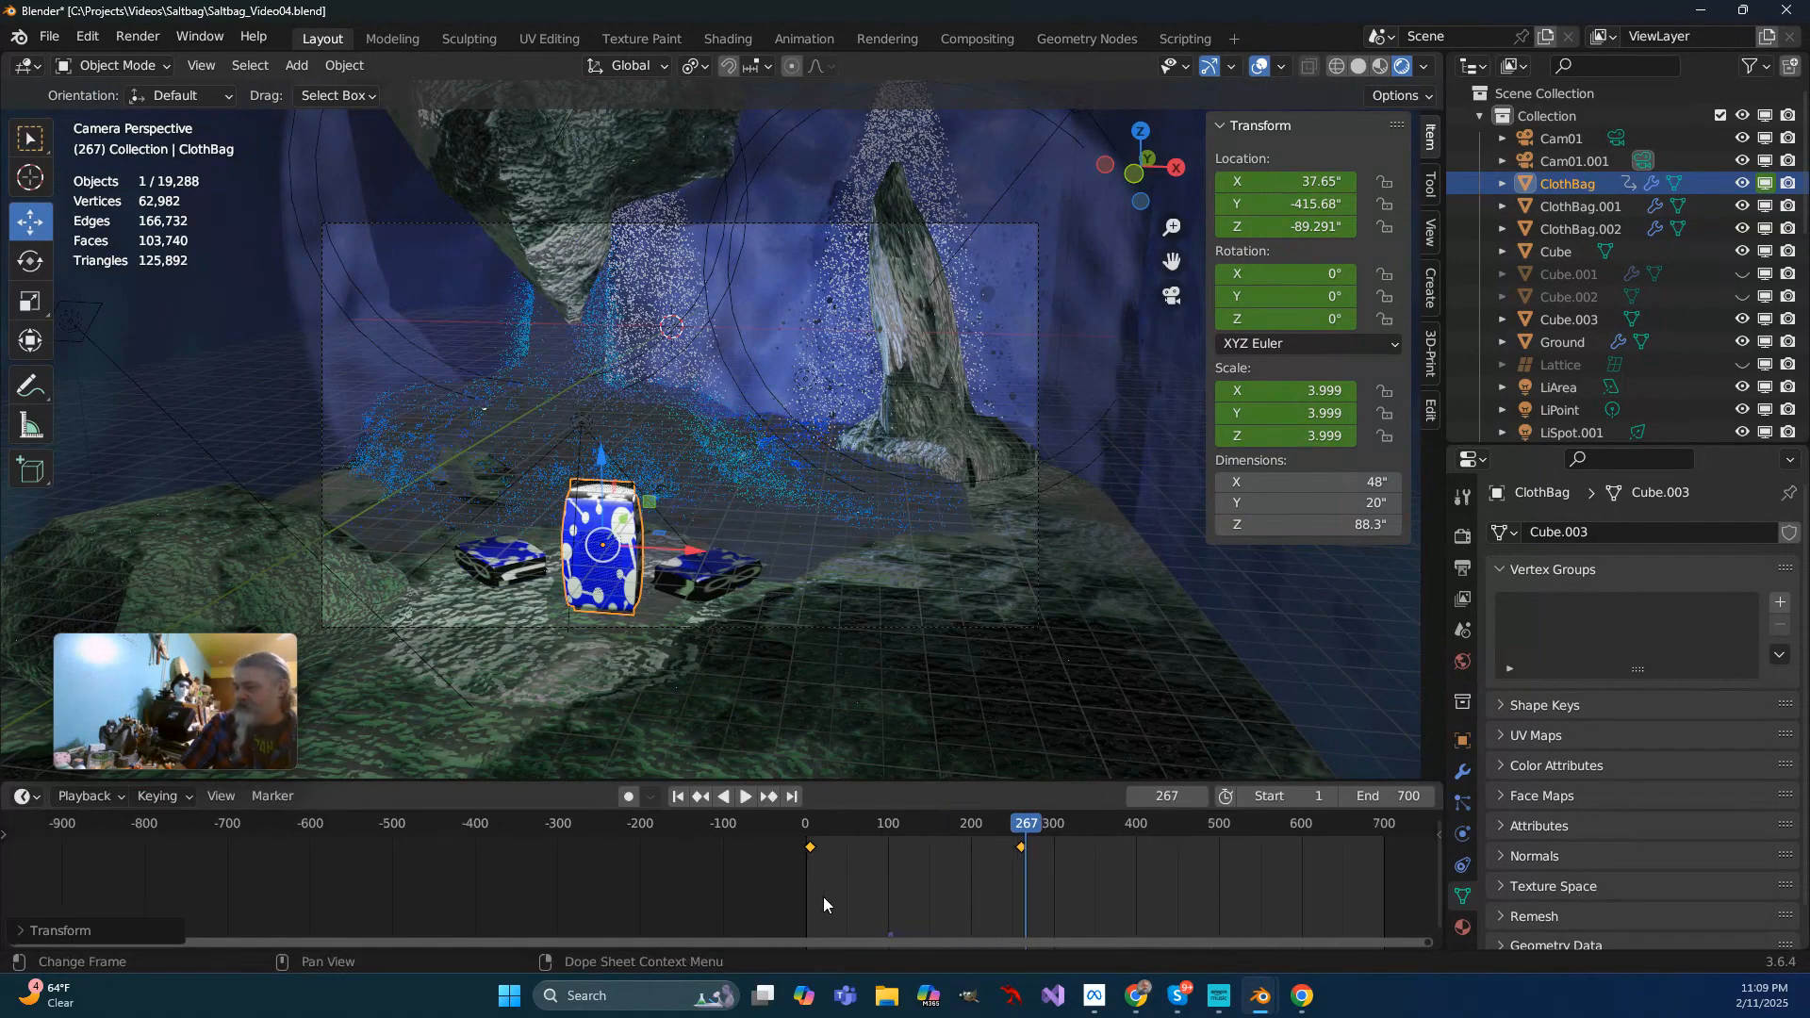
middle_click_drag(896, 896, 538, 890)
scroll(637, 881, "up", 3)
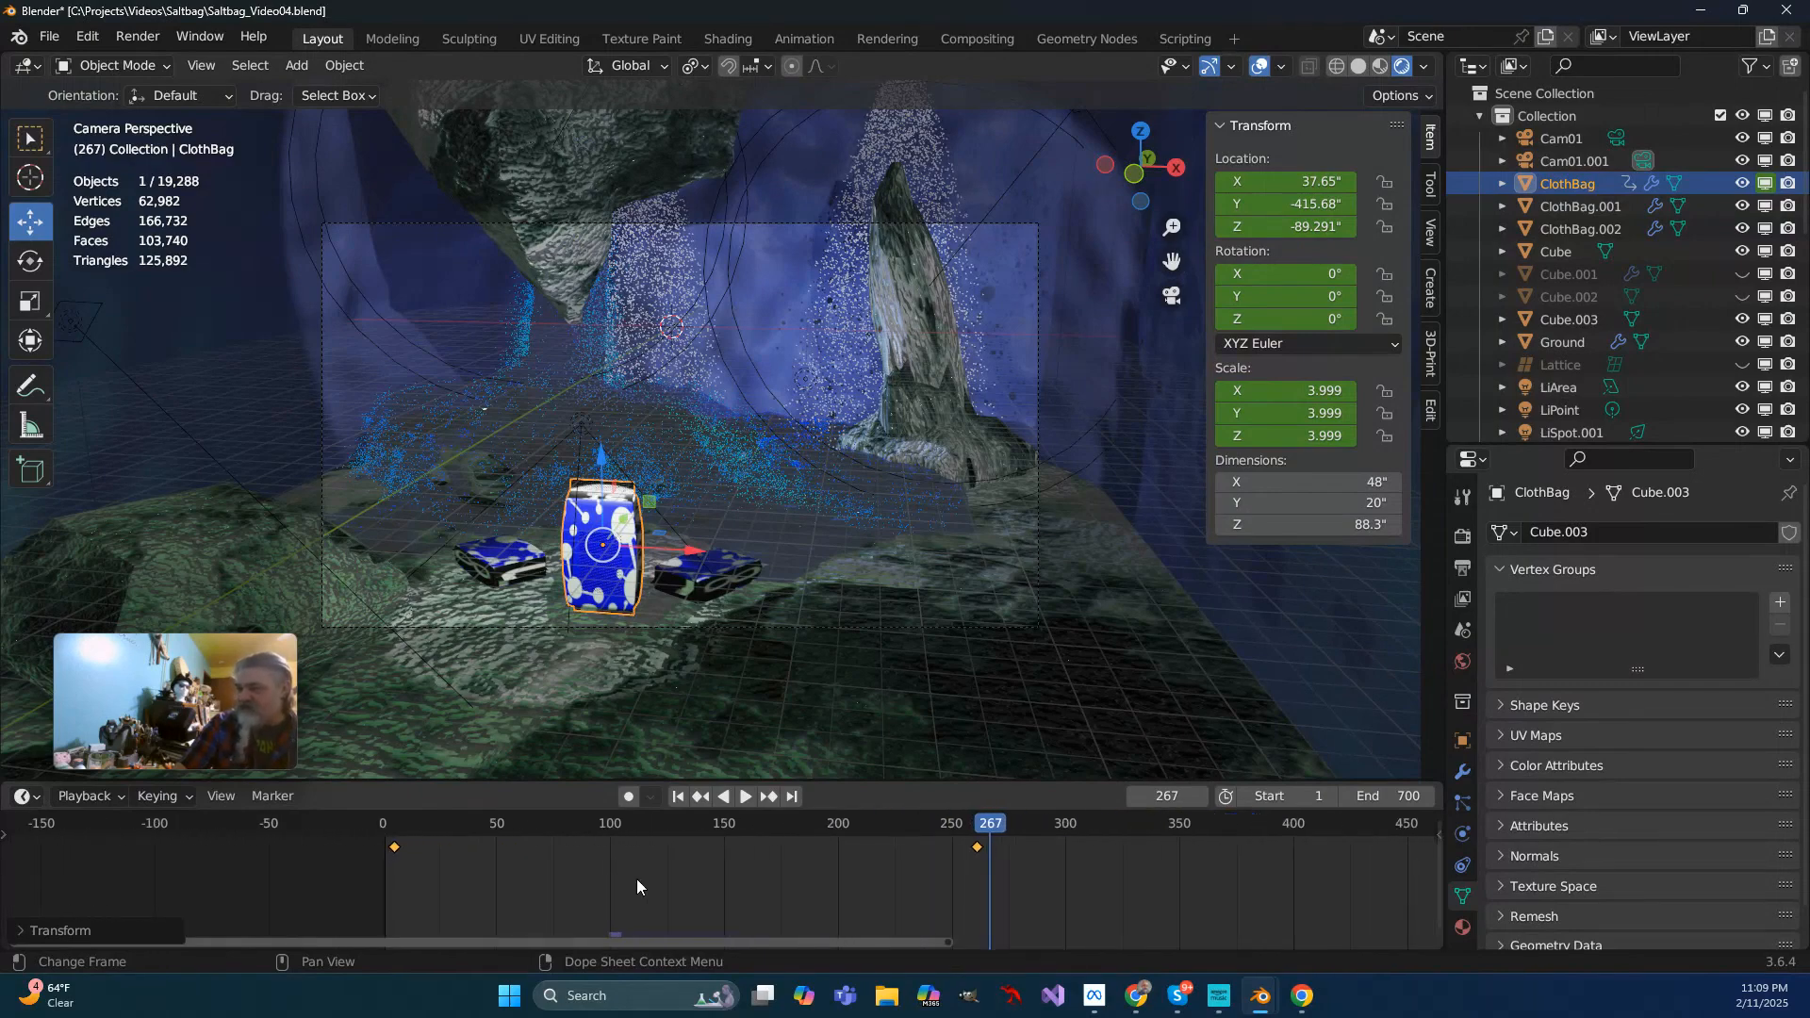
key("g")
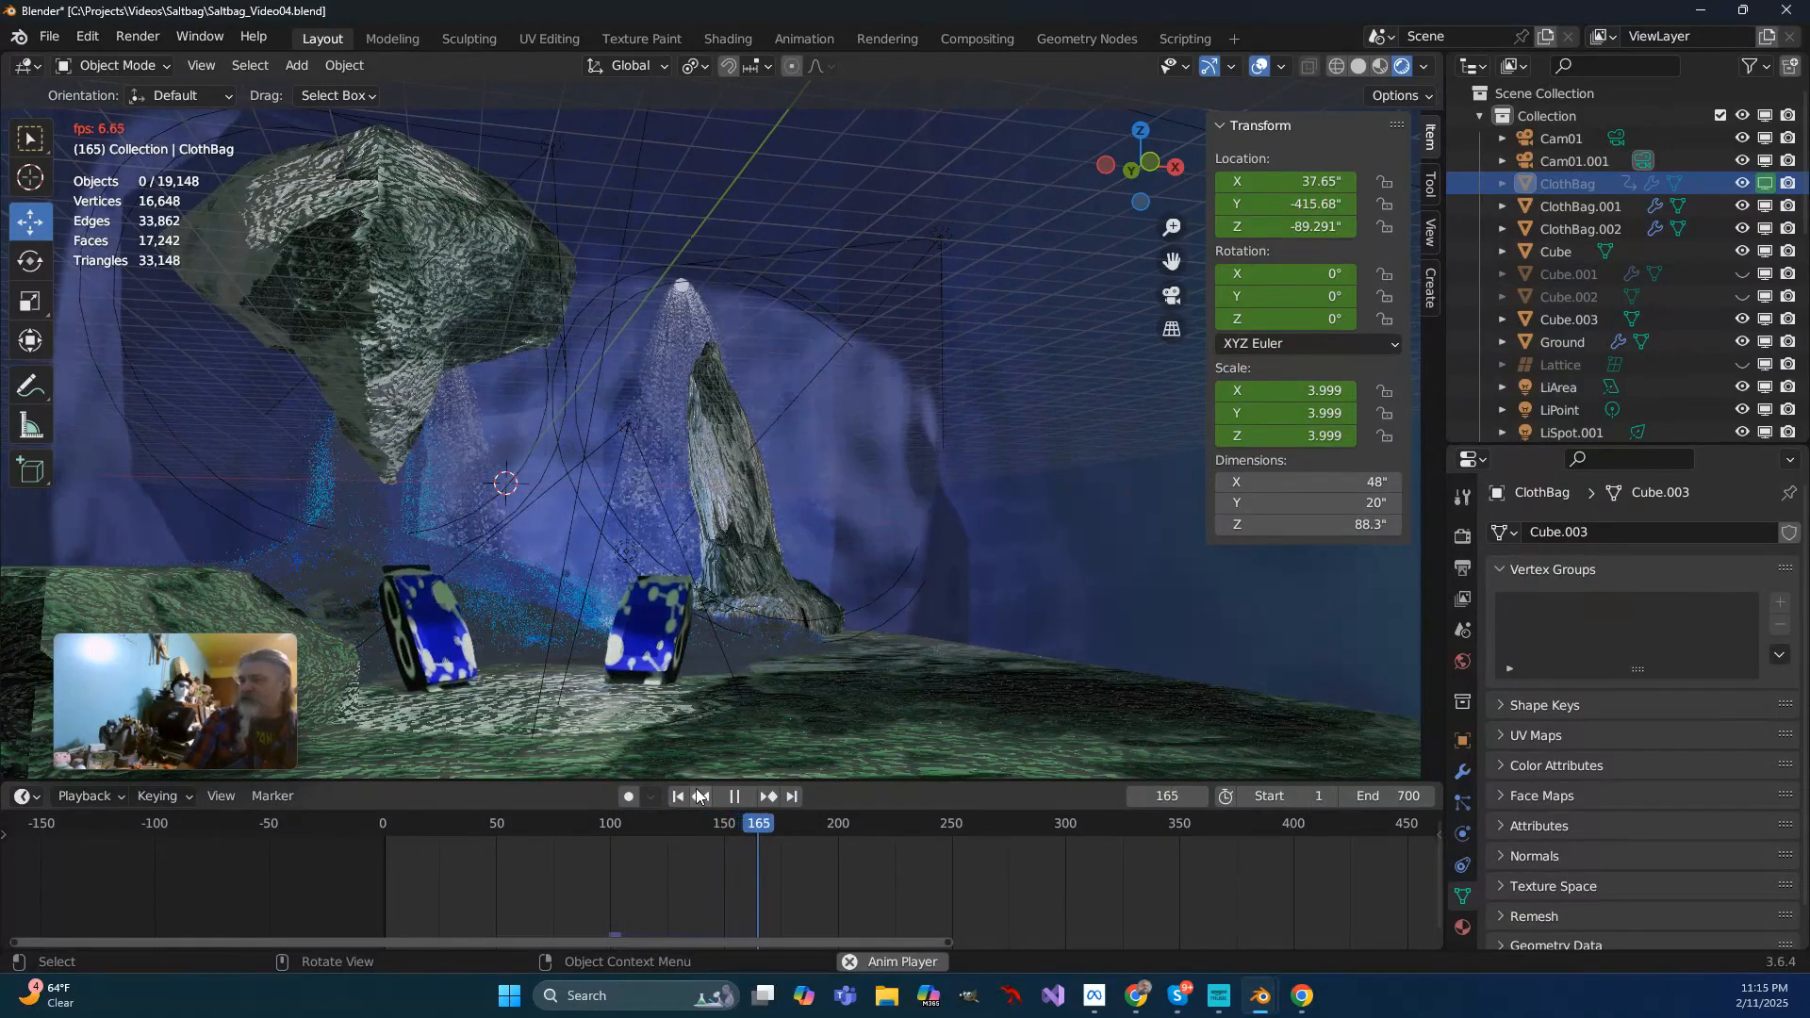
Examine the bags in the animation from about frame 300, replay the opening frames and return to frame 1
left_click(1061, 823)
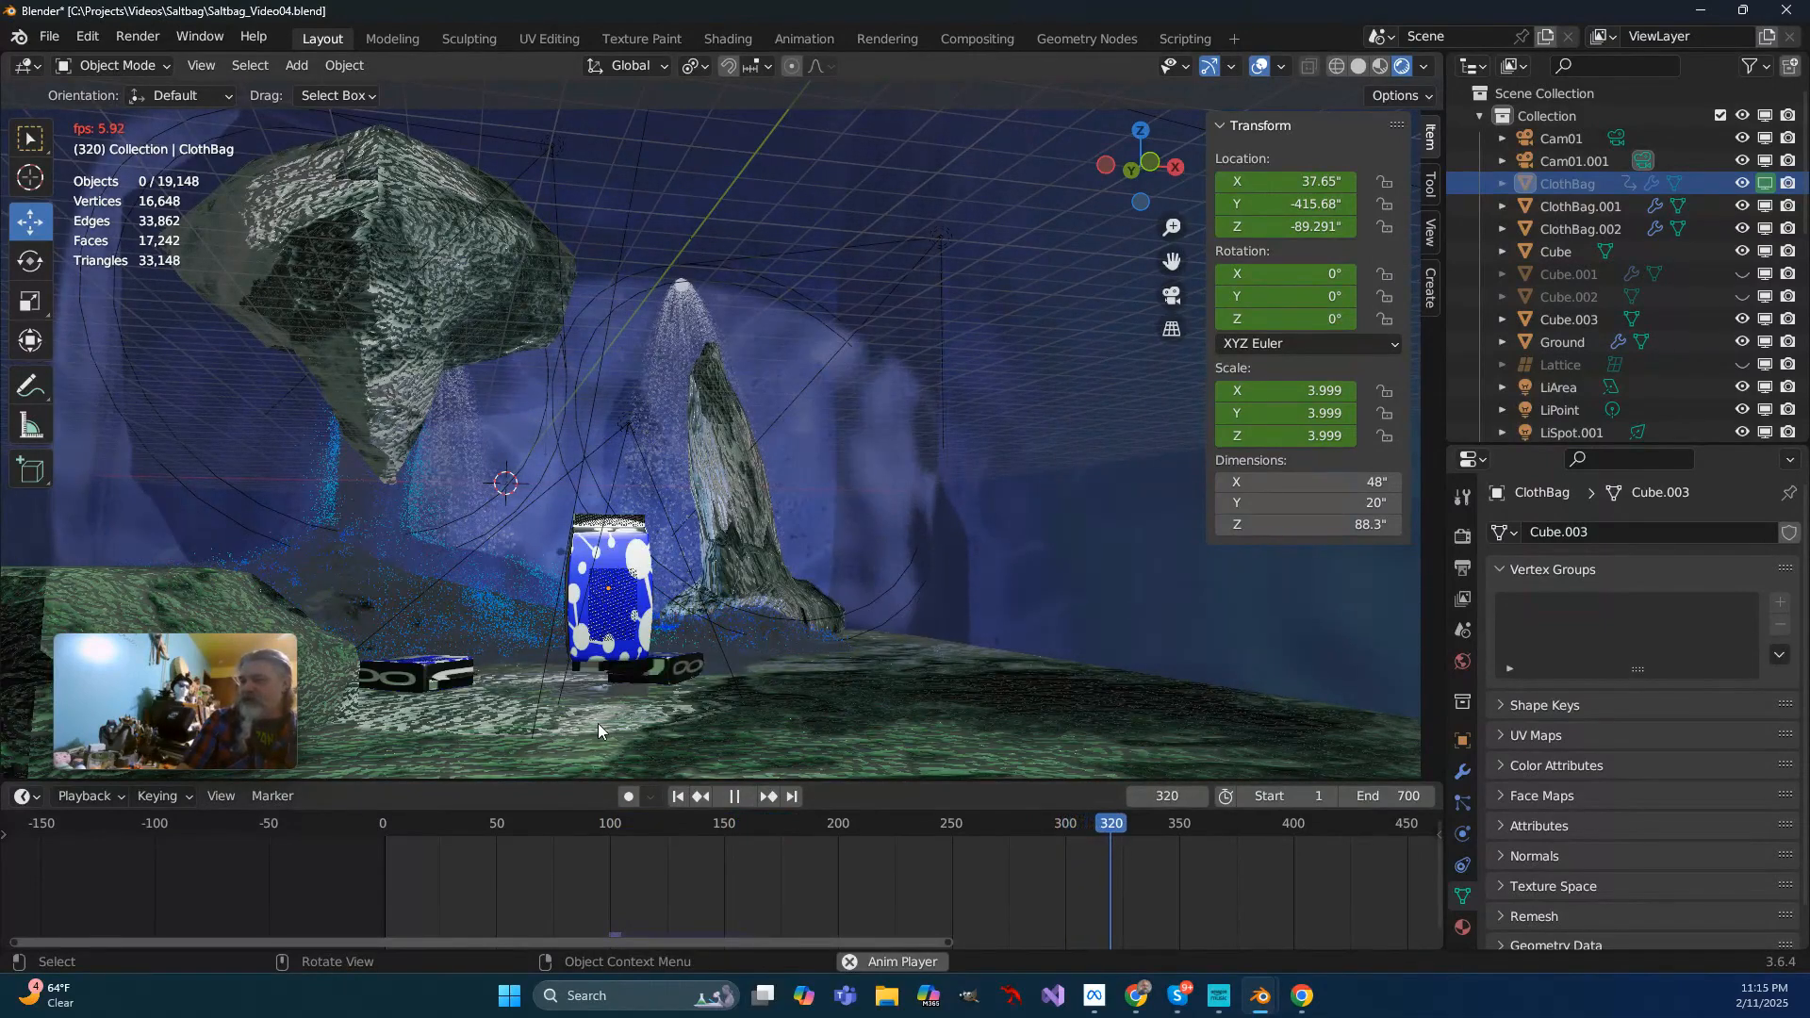
left_click(679, 796)
left_click(732, 799)
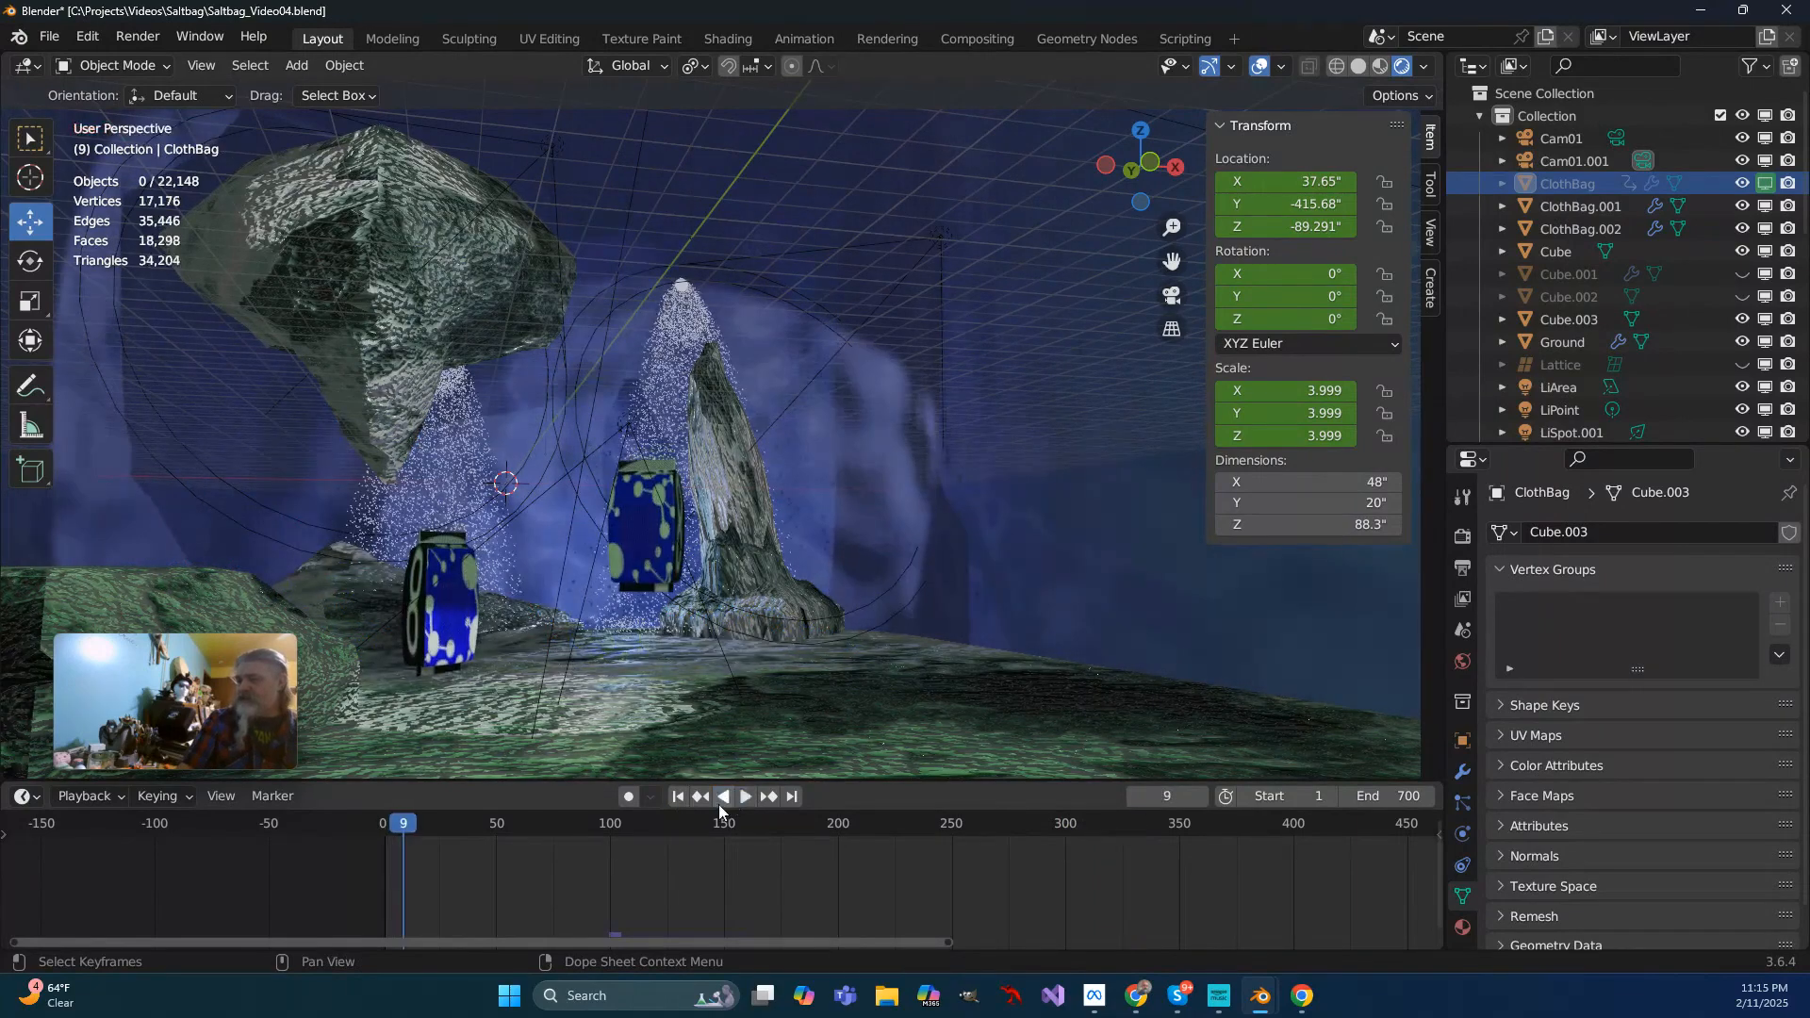
left_click(679, 796)
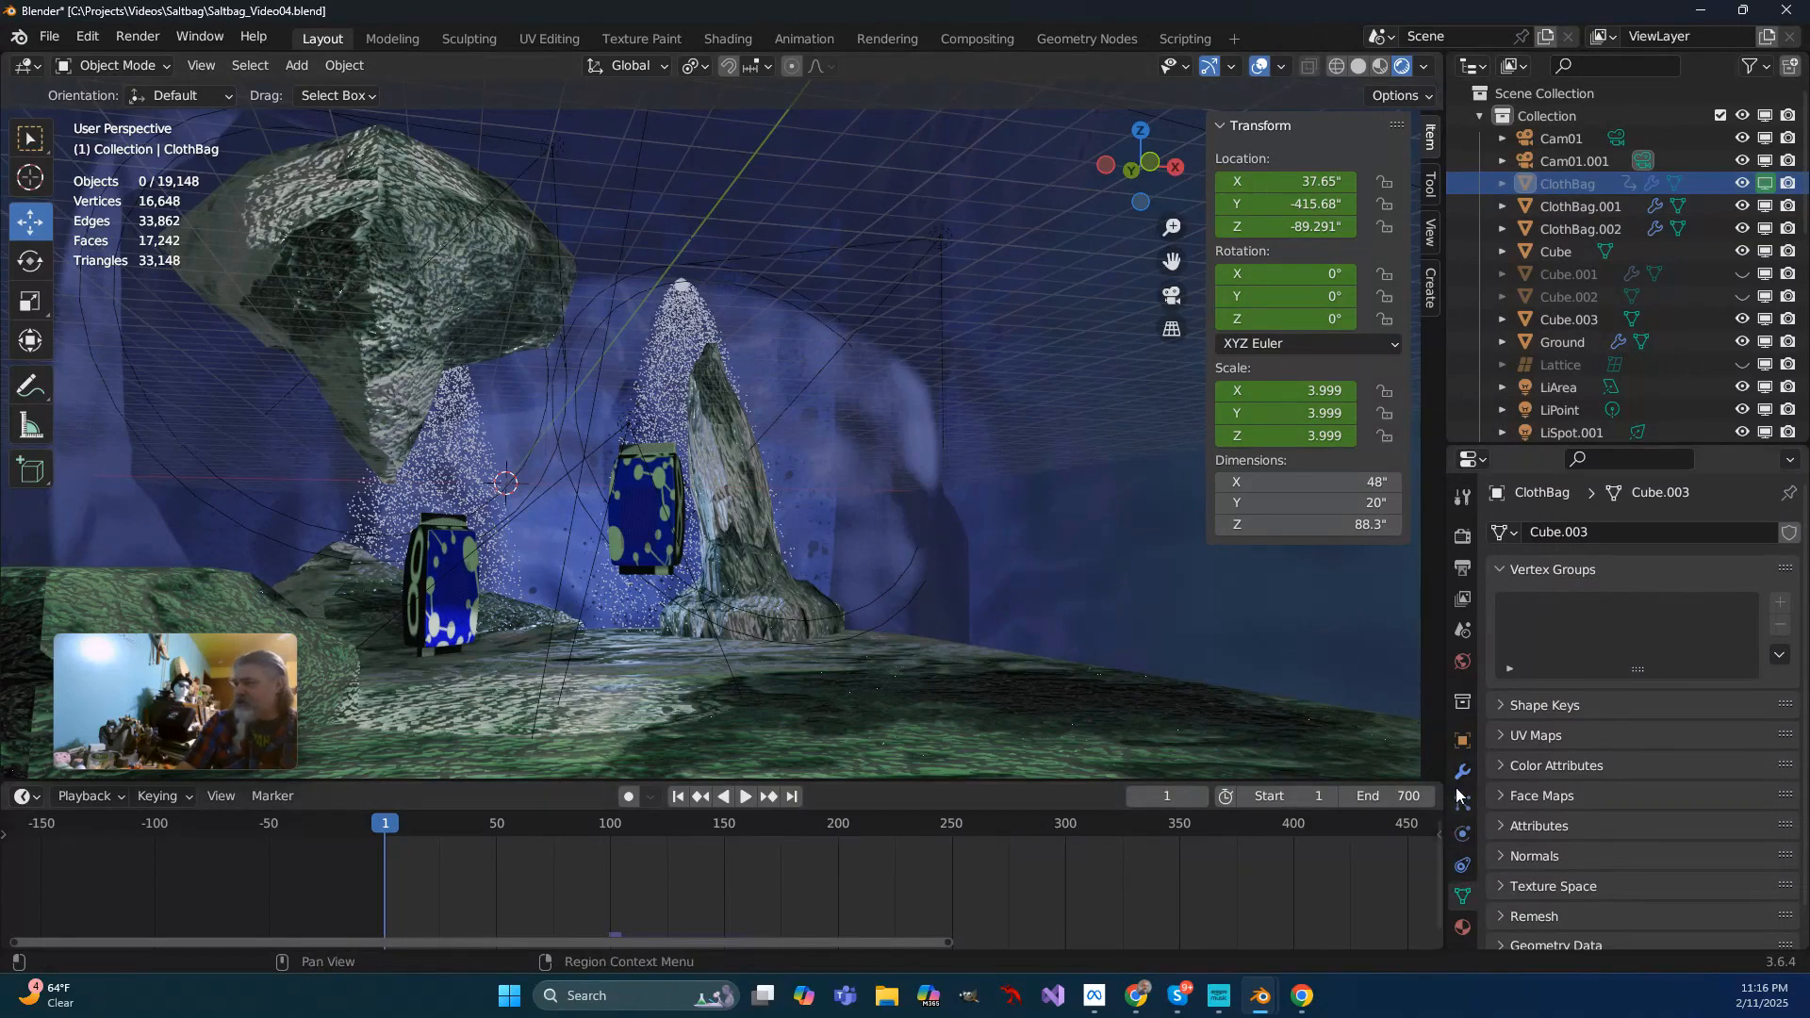
Inspect the ClothBag's cloth cache settings and scrub the timeline to find the frame where the middle bag appears
left_click(1462, 833)
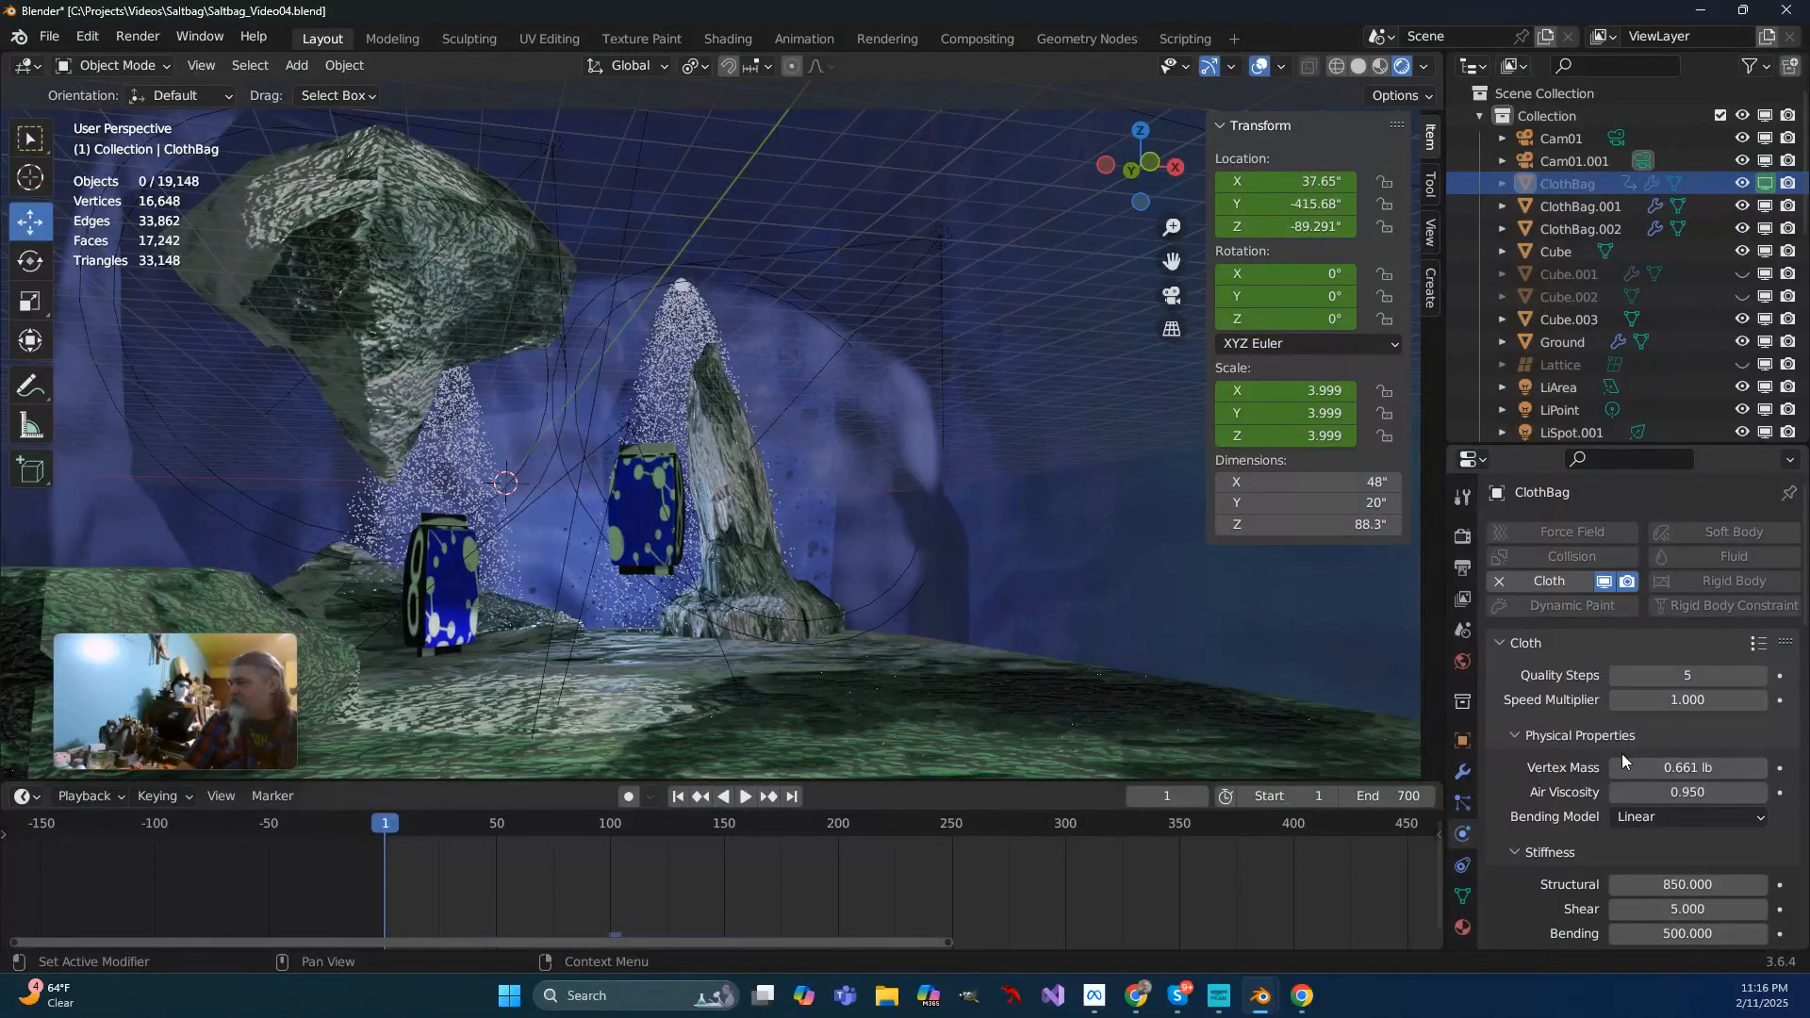
scroll(1621, 759, "down", 10)
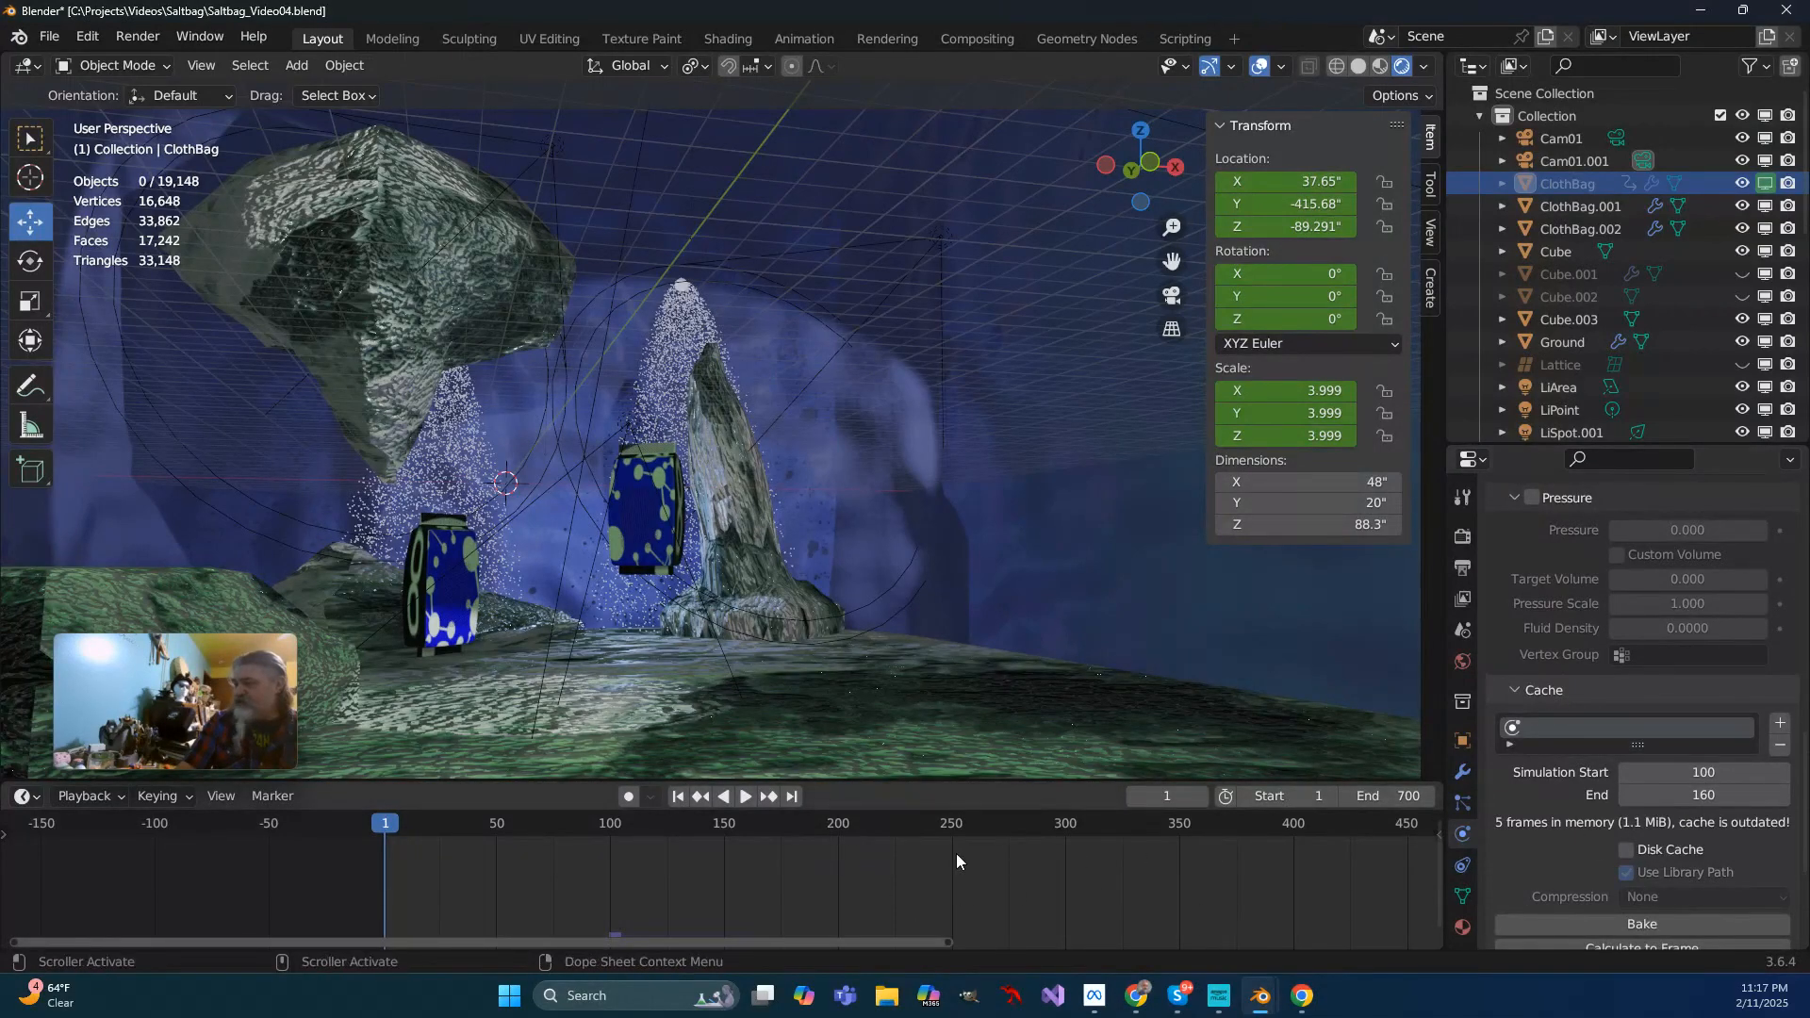
left_click(835, 823)
left_click_drag(907, 828, 969, 828)
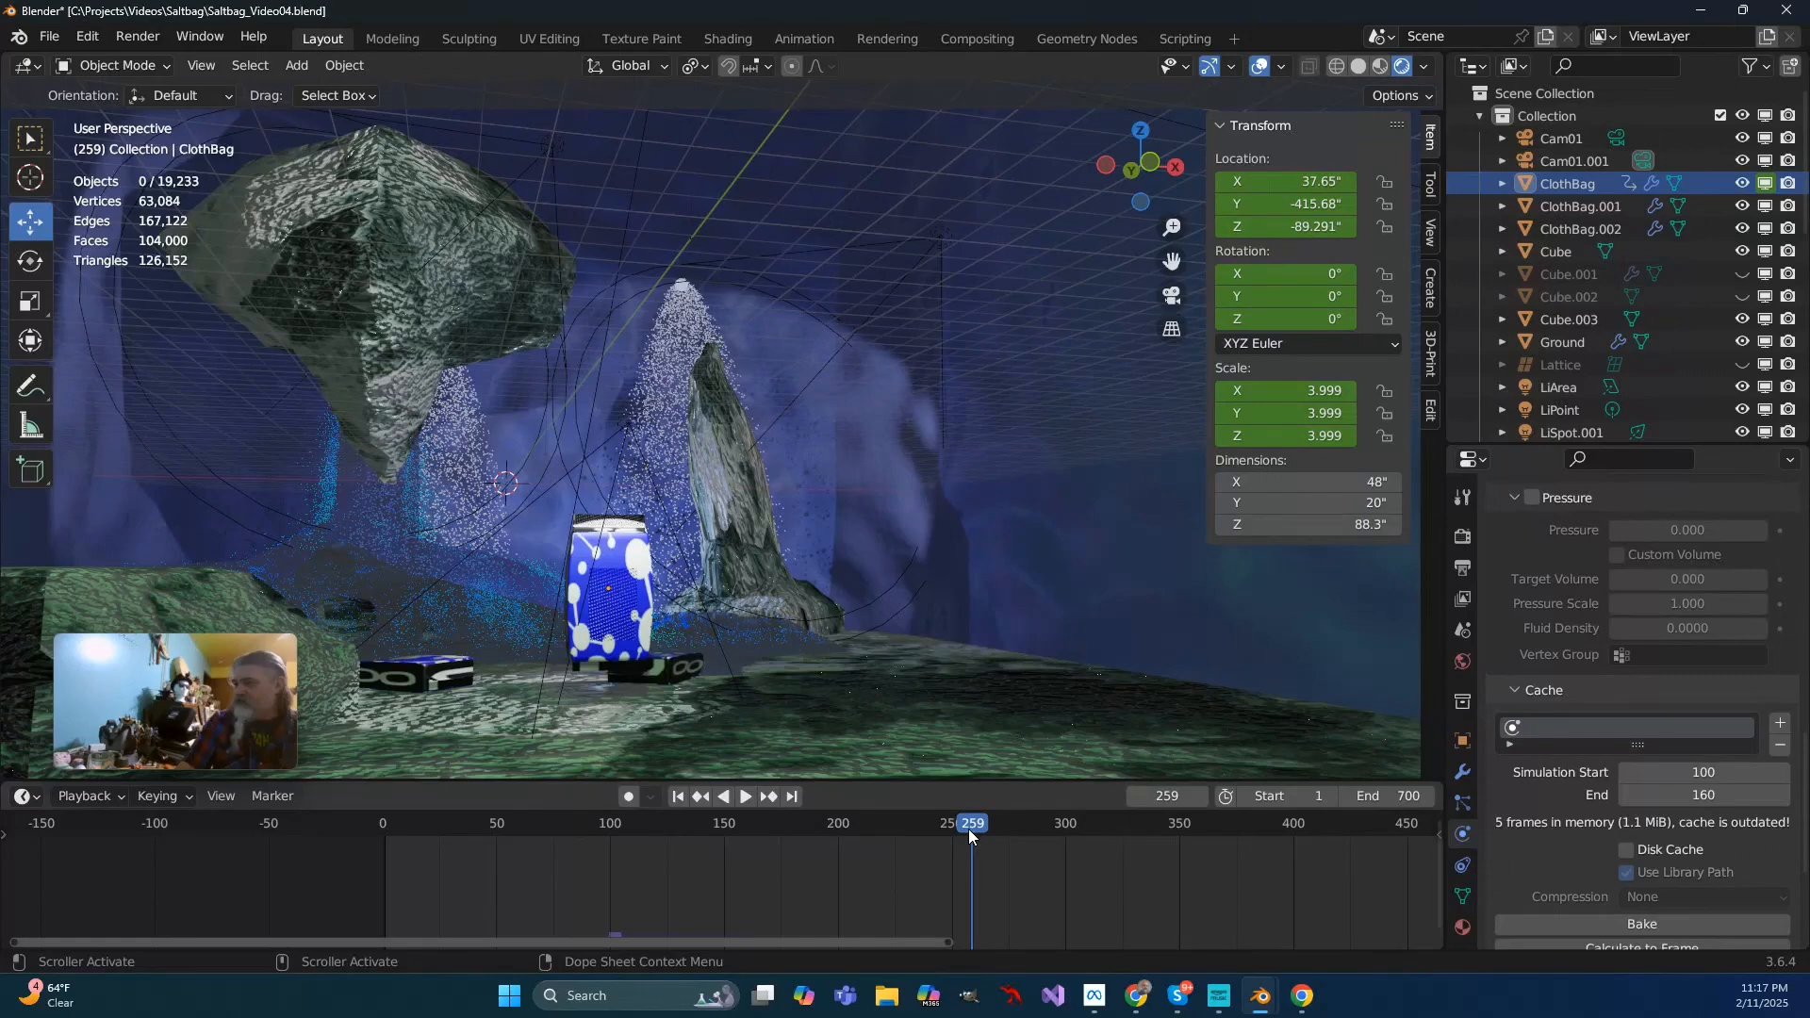
key("space")
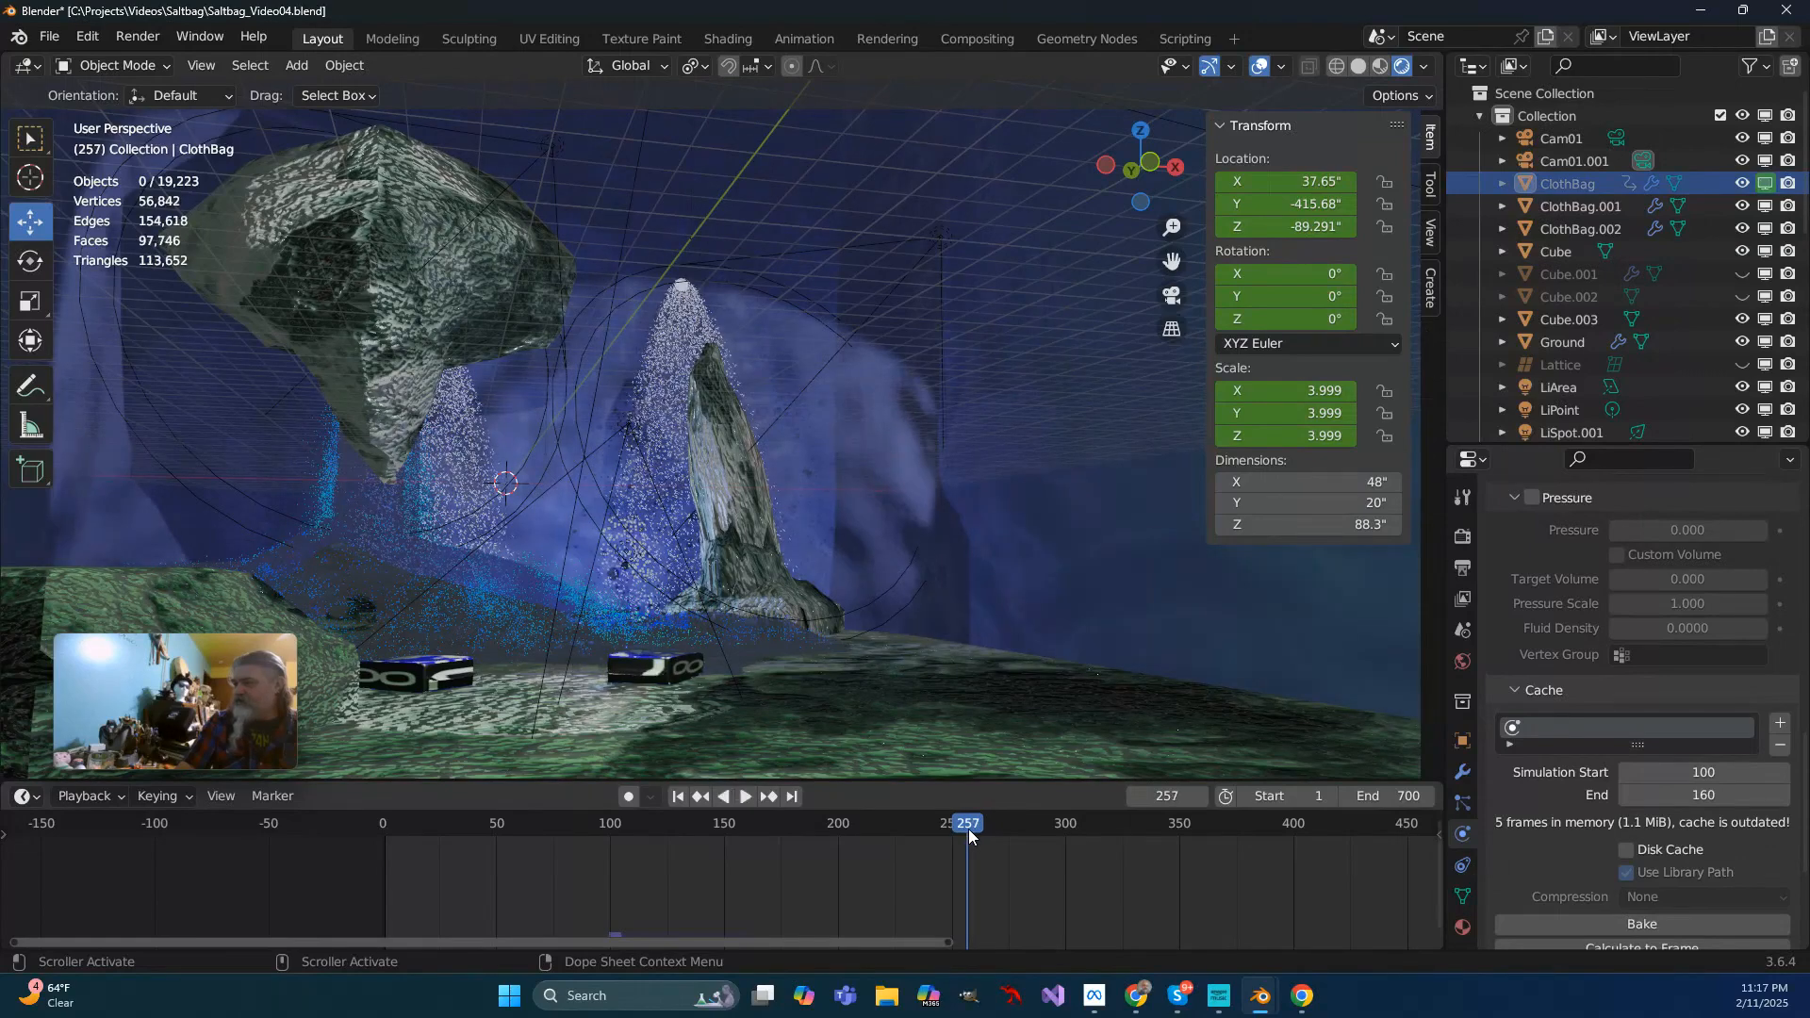
key("space")
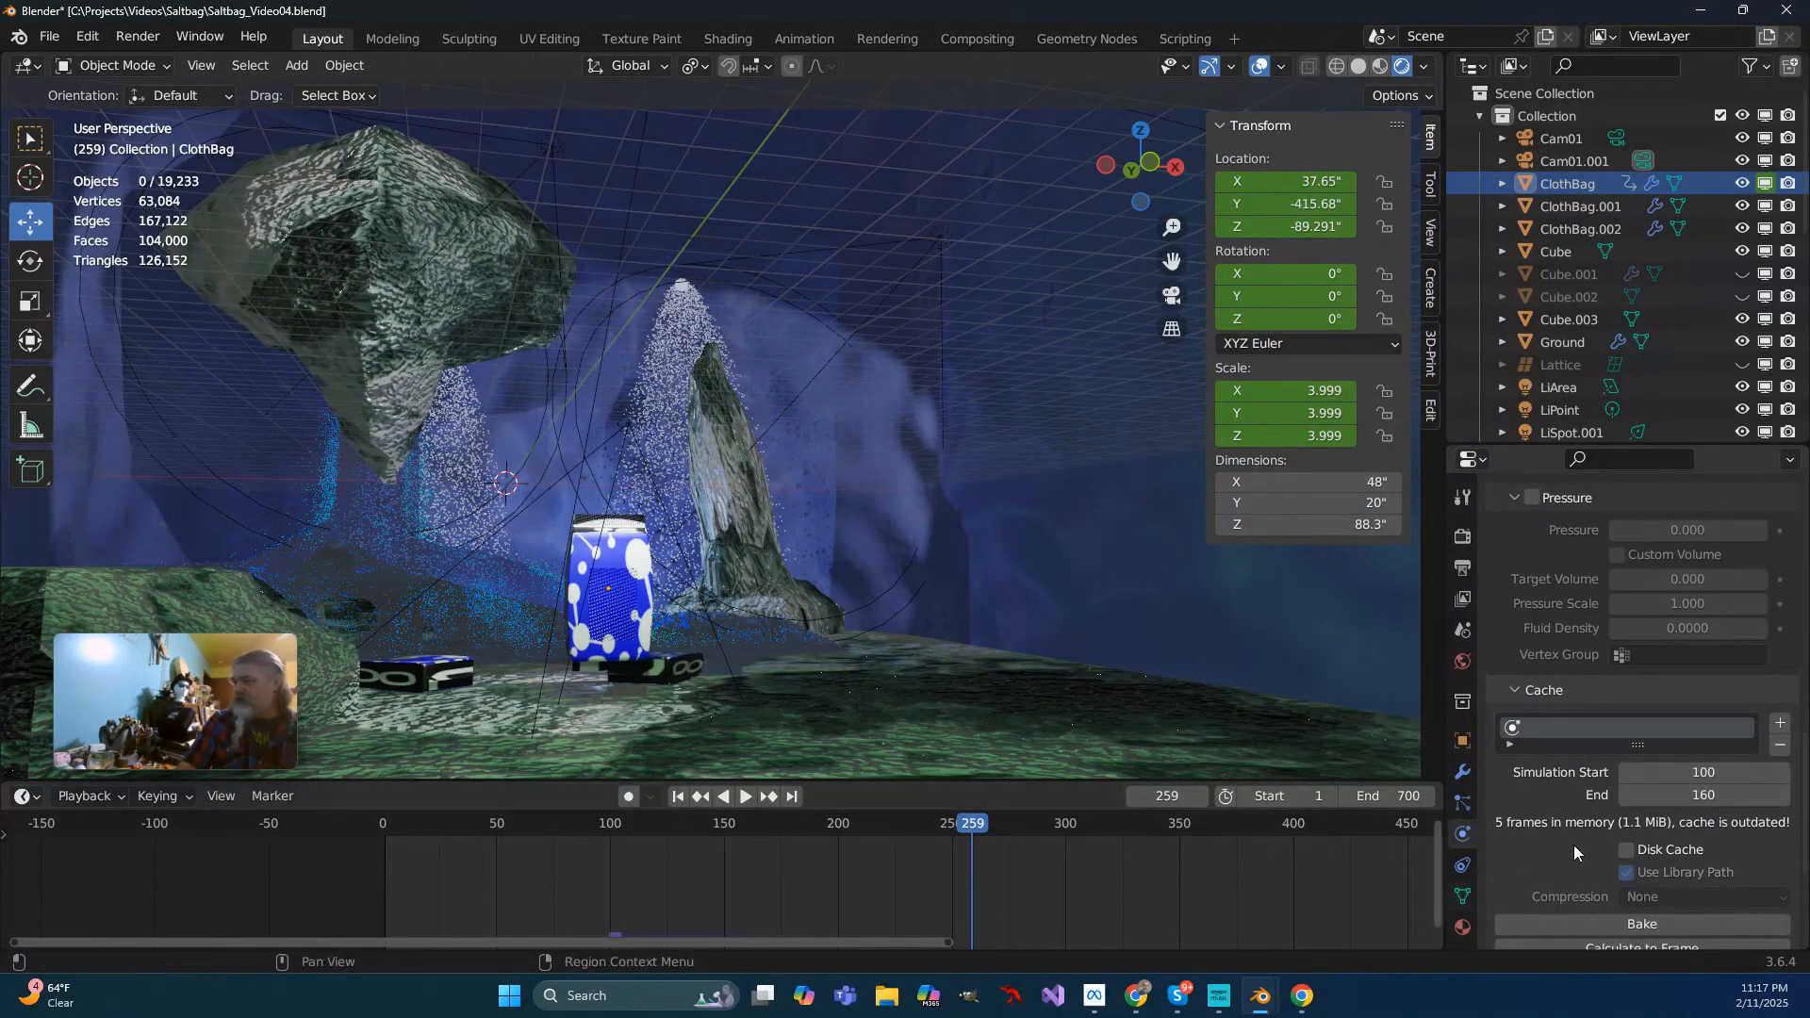
Set the ClothBag's cloth cache simulation start to 260 and its end to 325
left_click(1694, 793)
type("160")
key("Return")
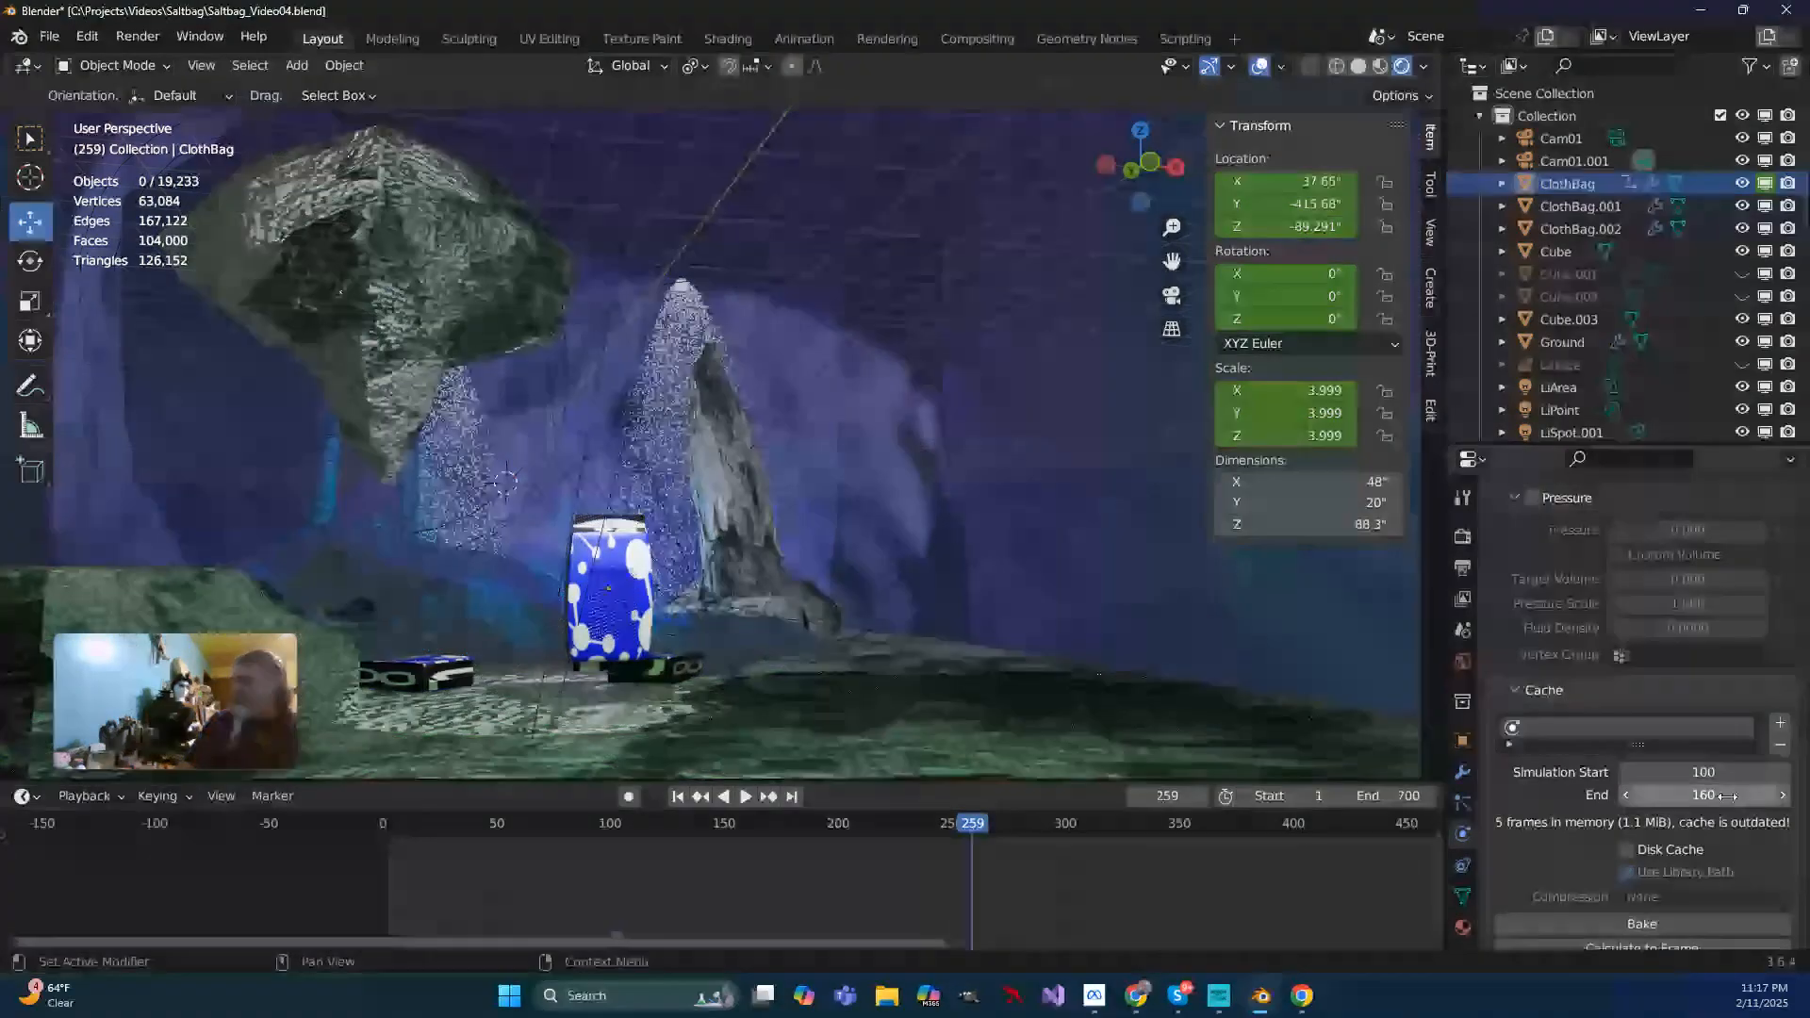
left_click(1712, 773)
type("260")
key("Tab")
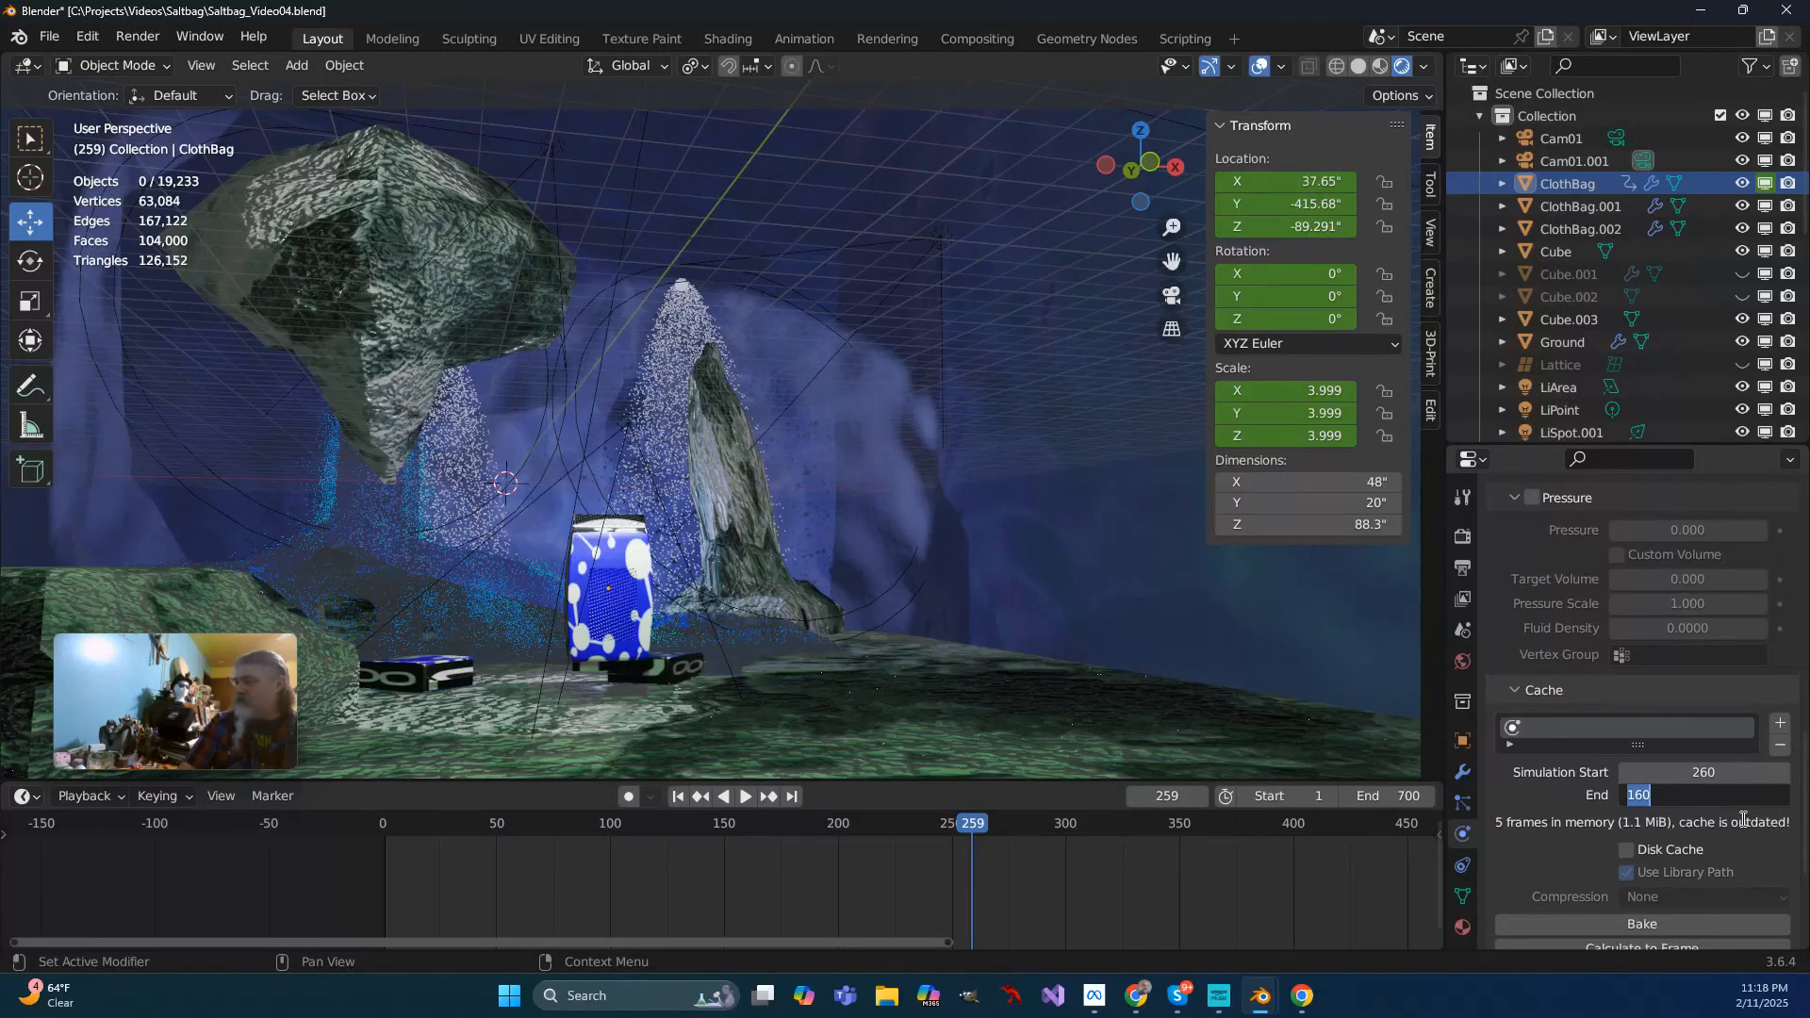
type("325")
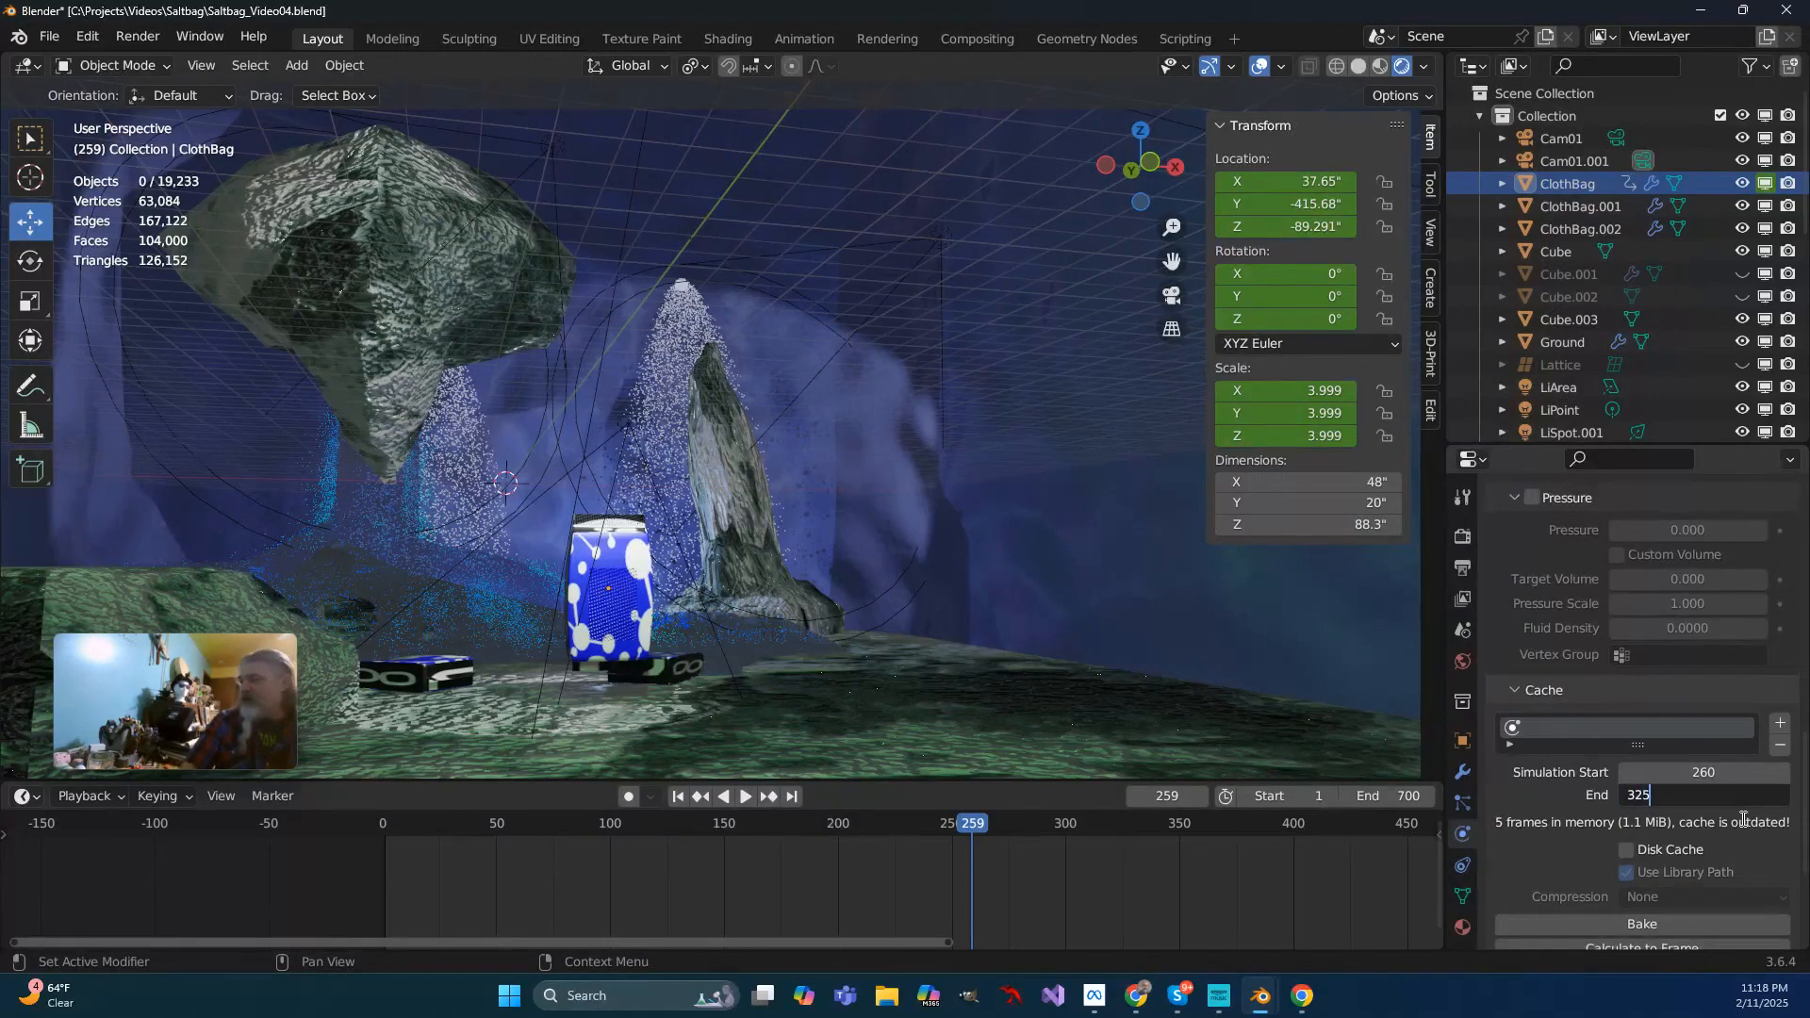
key("Return")
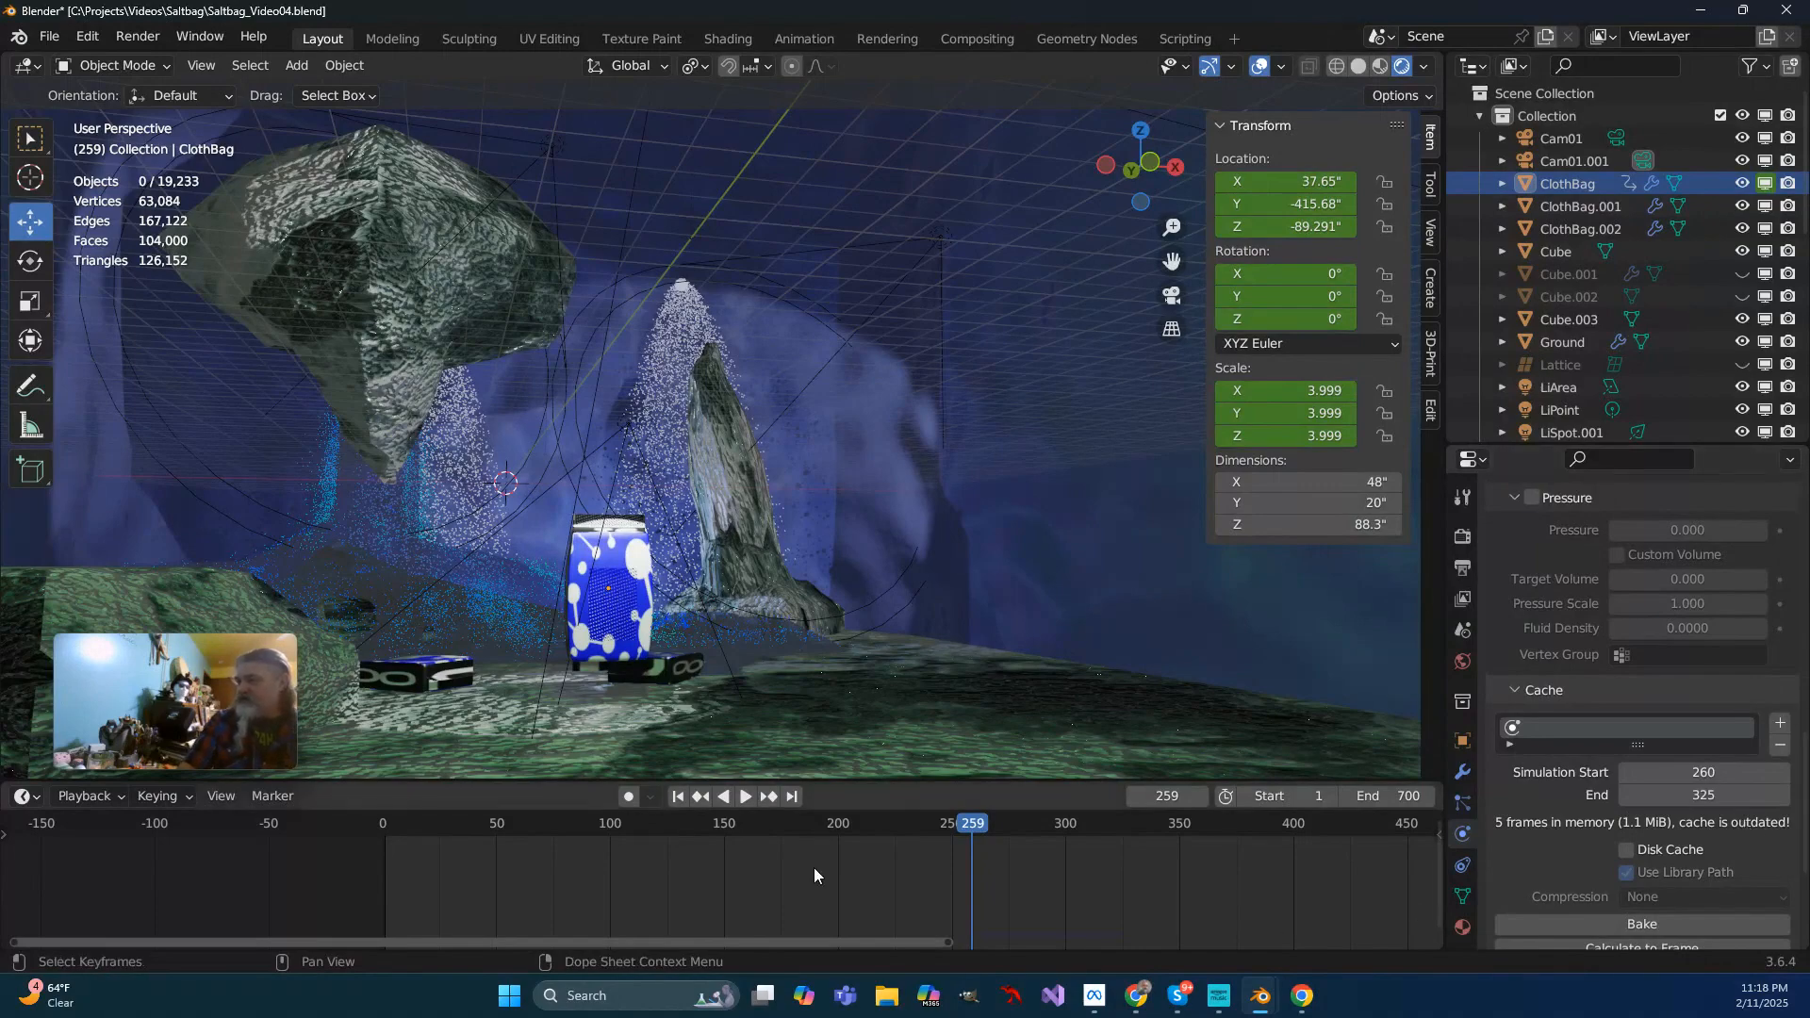
Play the animation from the first frame through the ClothBag's simulation range, then stop and return to frame 1
left_click(677, 797)
left_click(745, 797)
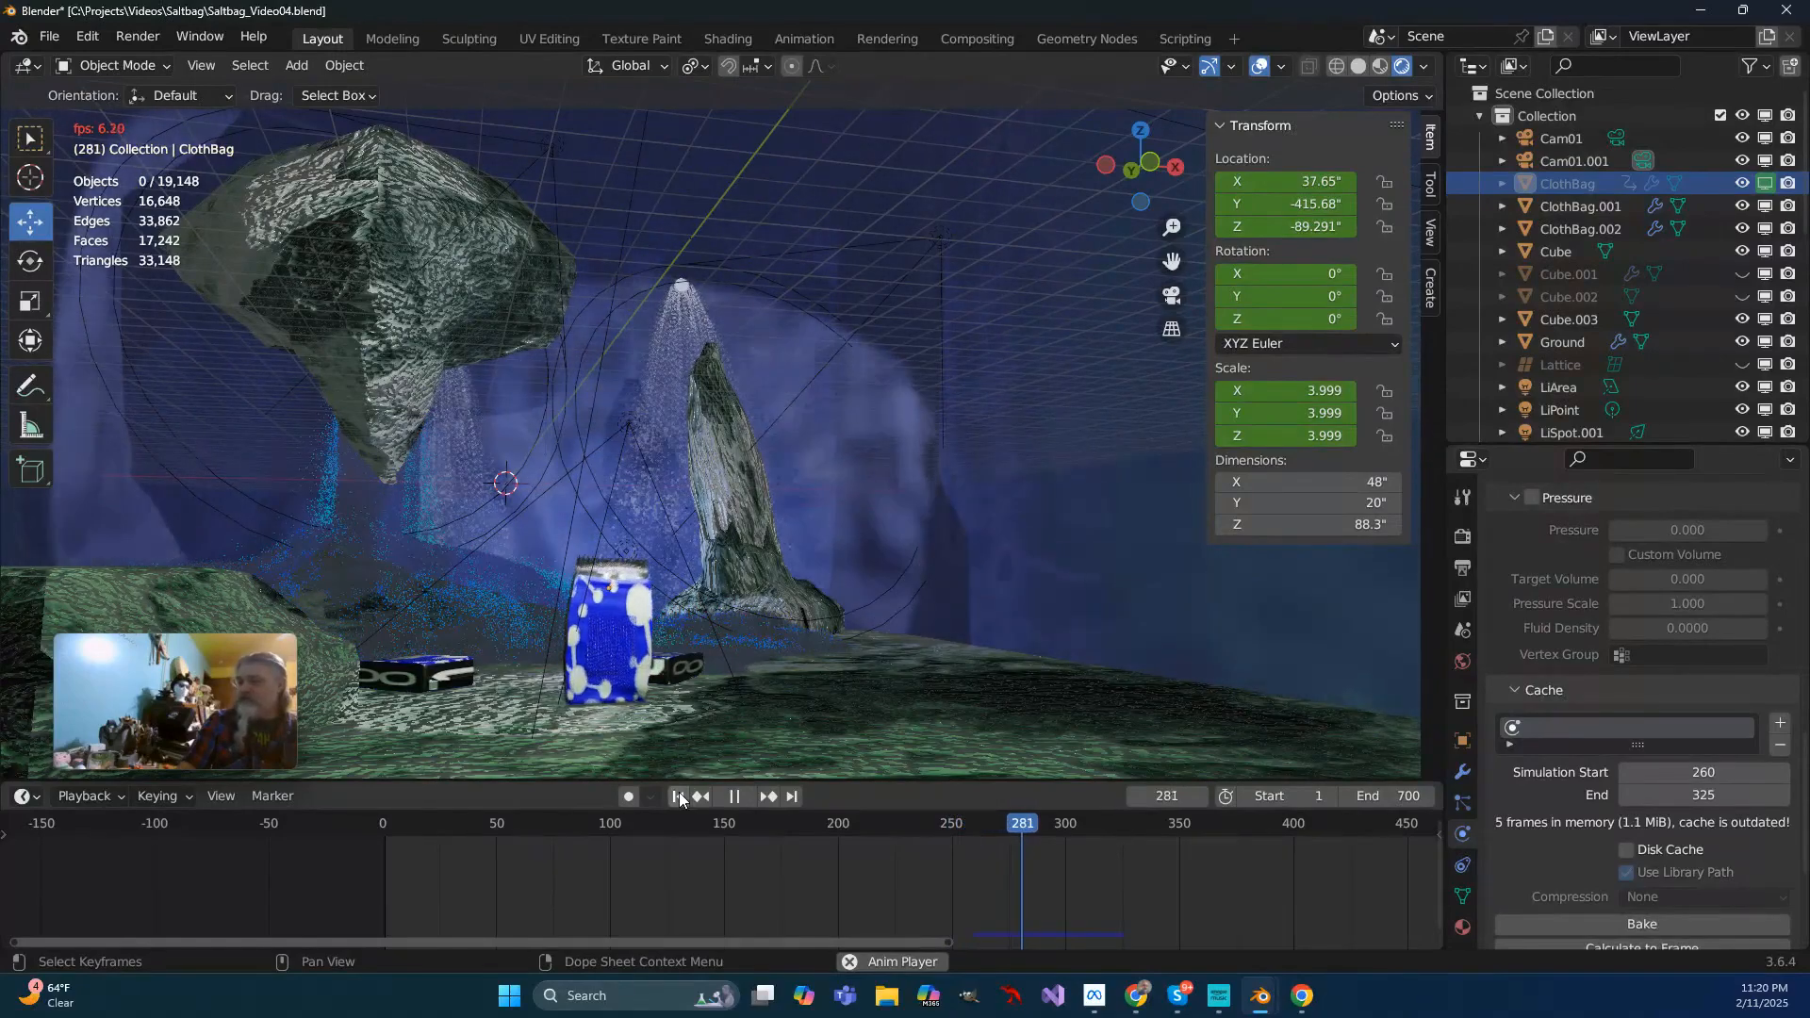
left_click(735, 797)
left_click(677, 797)
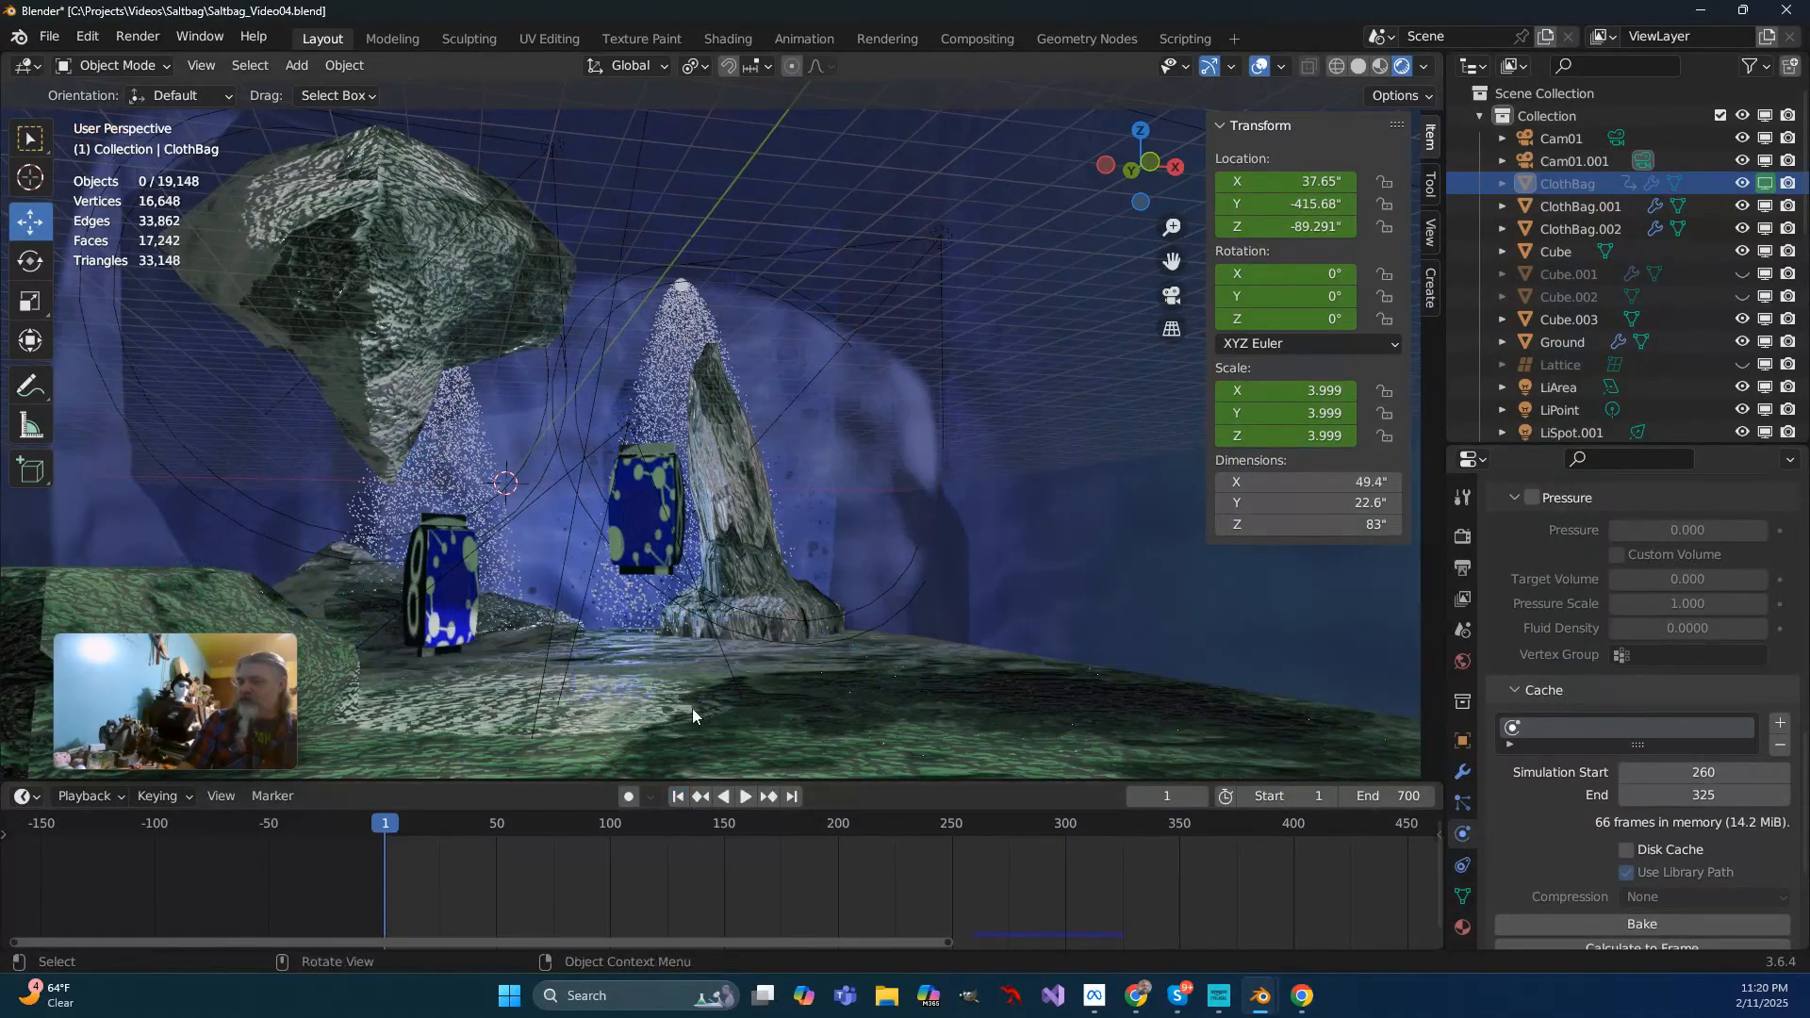
Select the LiSpot light and widen its spot size to 94.1°
left_click(1563, 318)
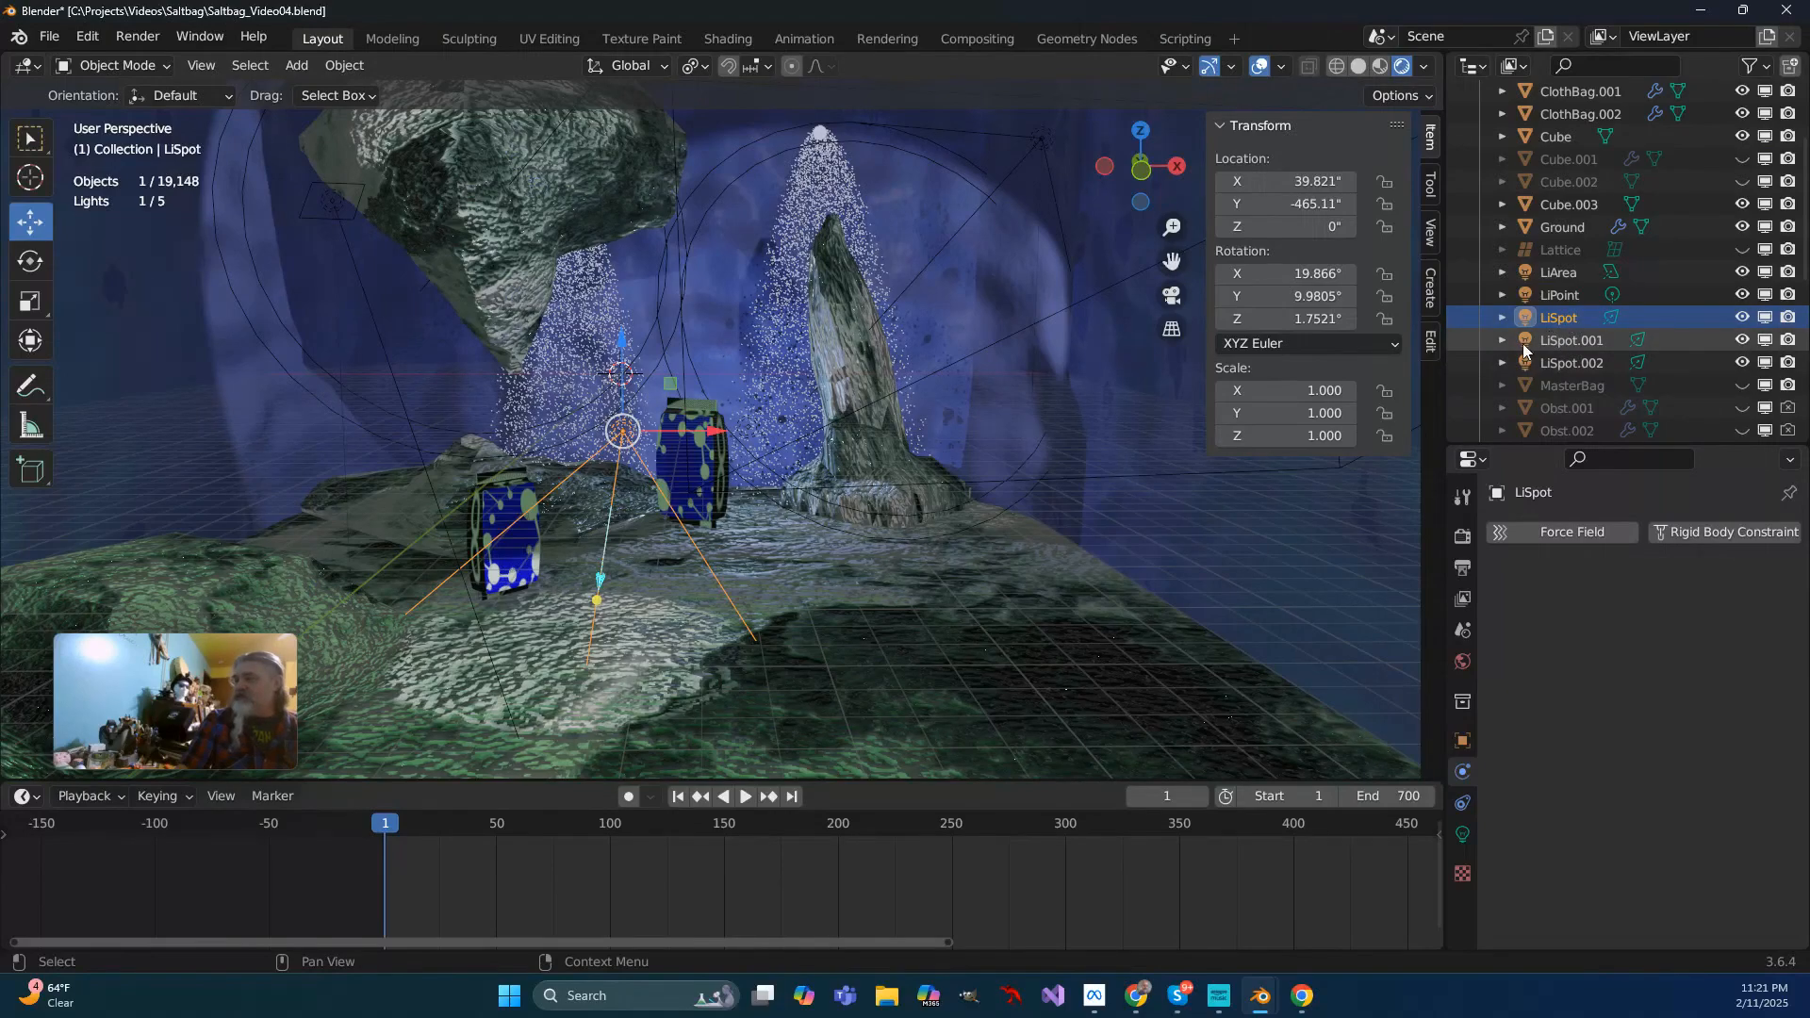
scroll(705, 599, "up", 3)
middle_click_drag(705, 600, 652, 600)
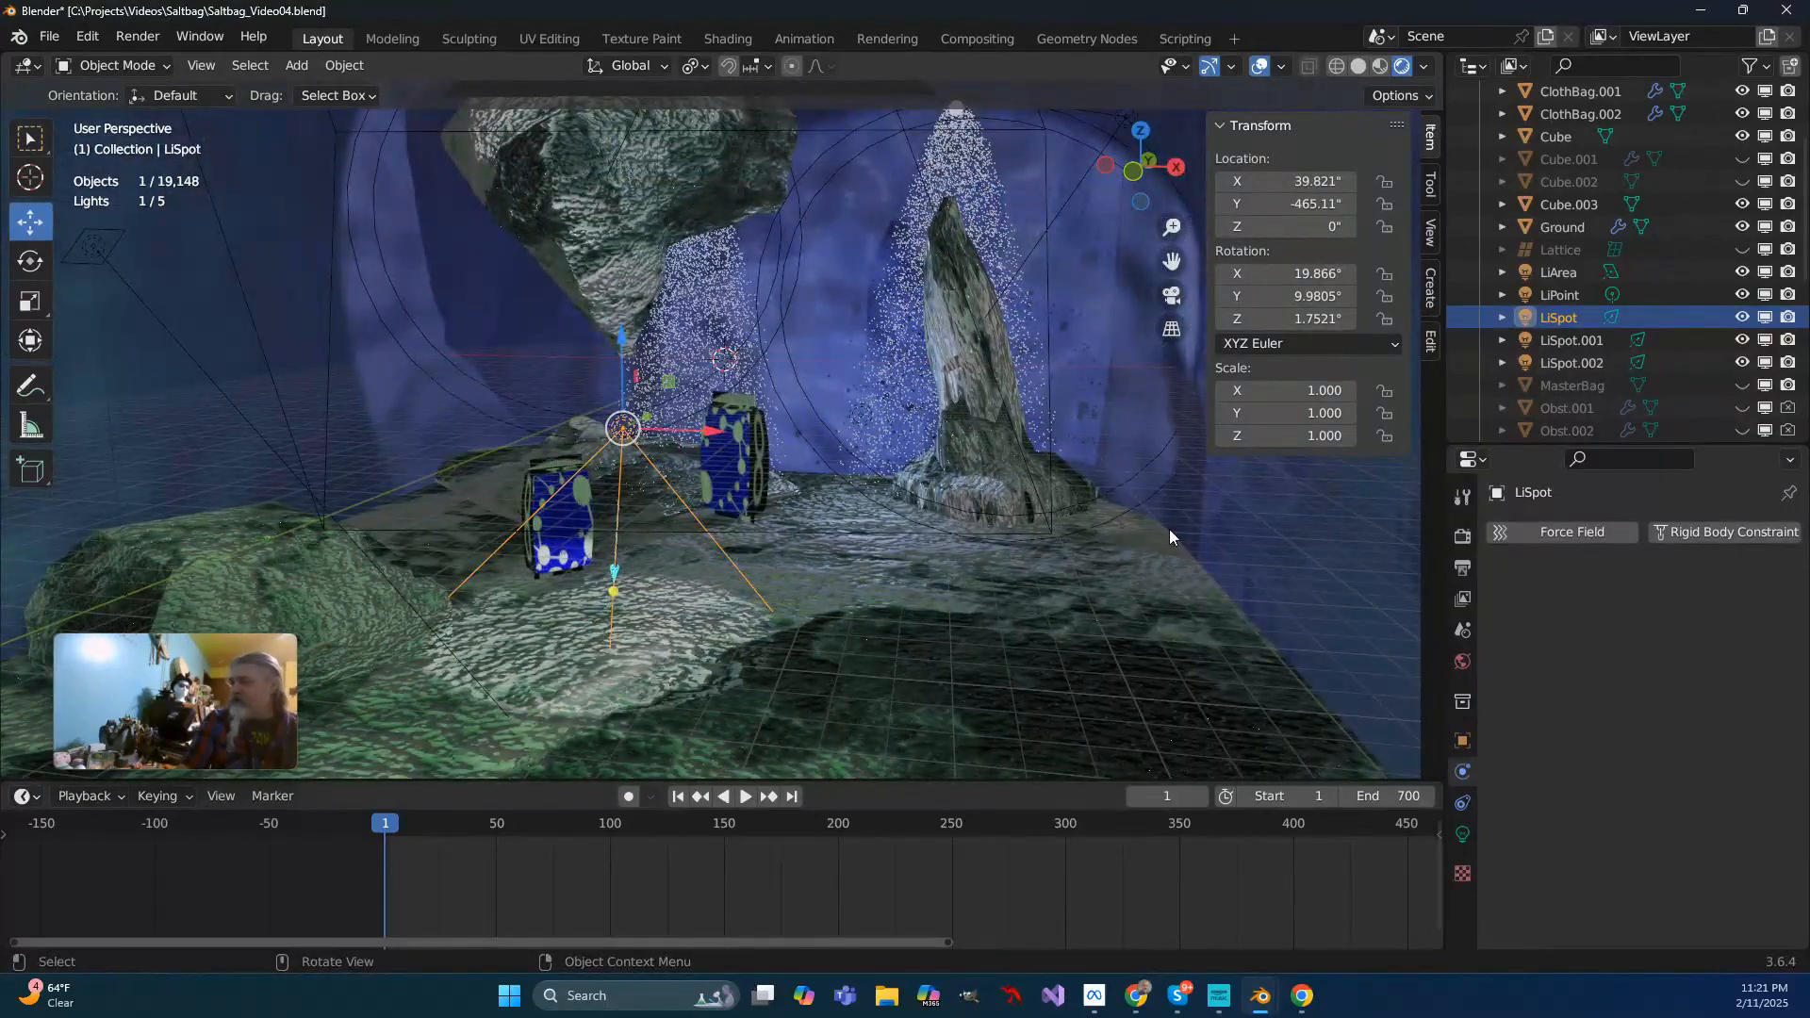
left_click(1462, 834)
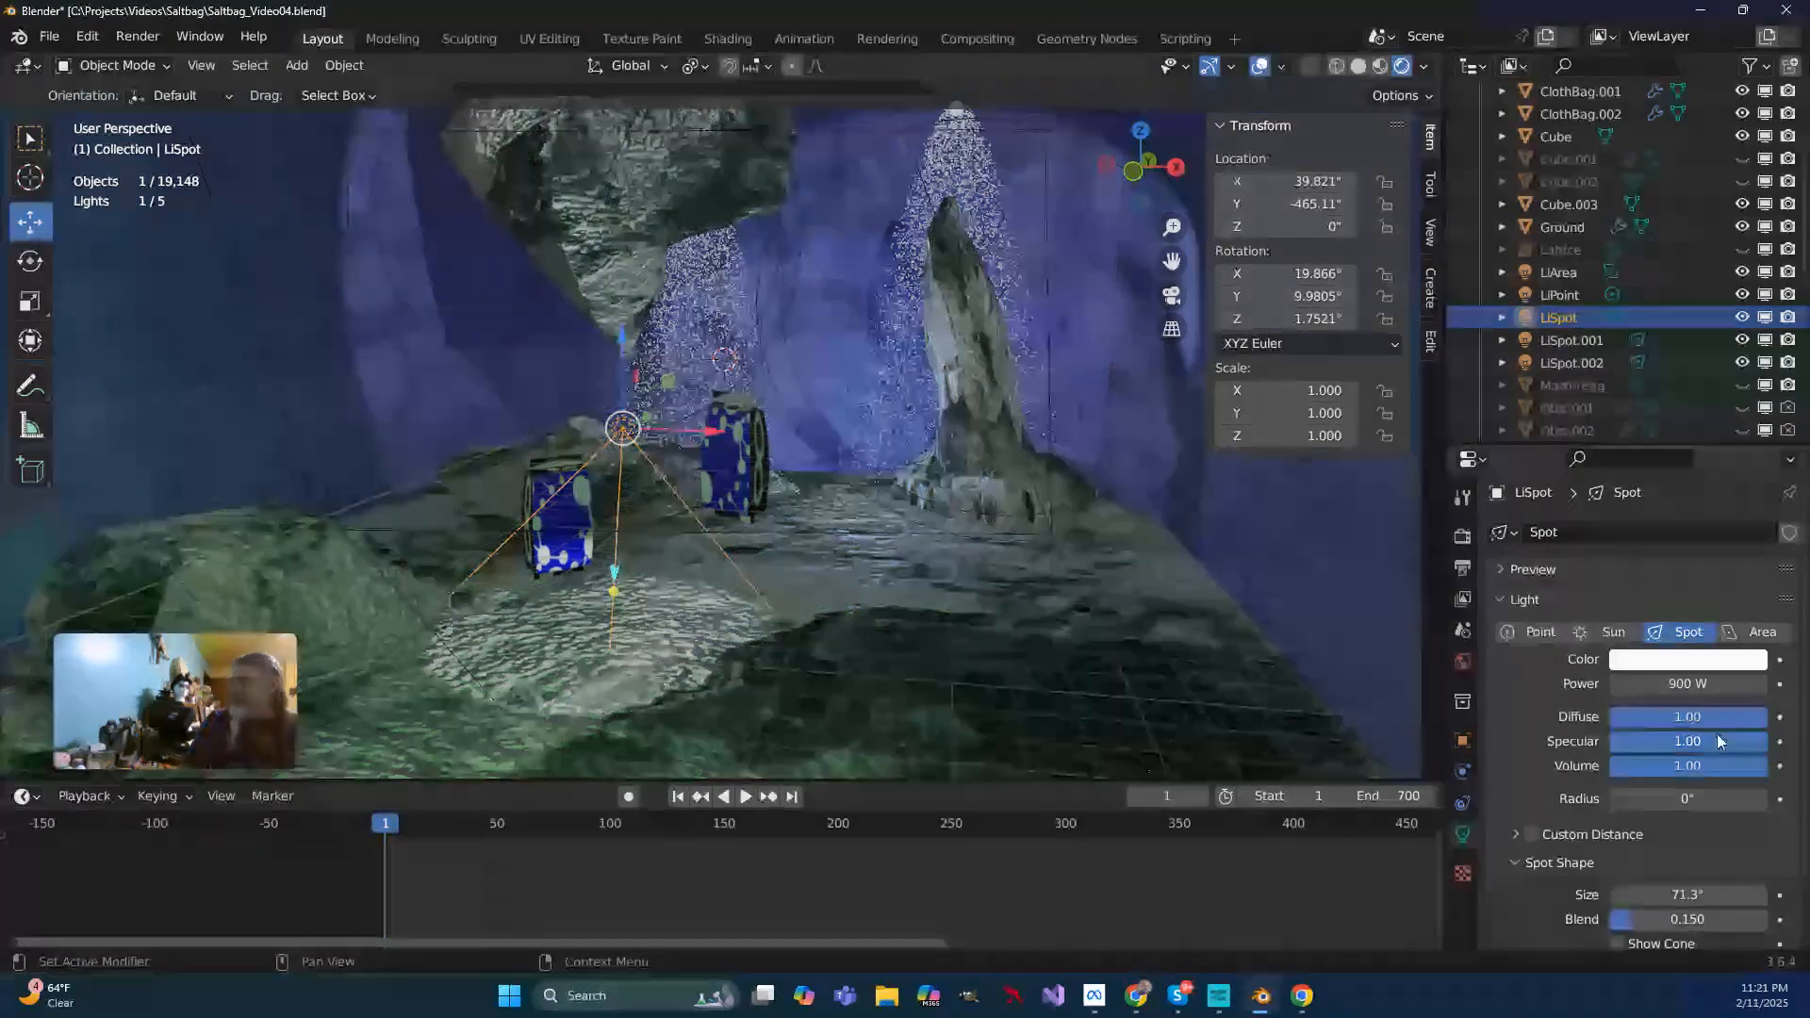
scroll(1701, 760, "down", 2)
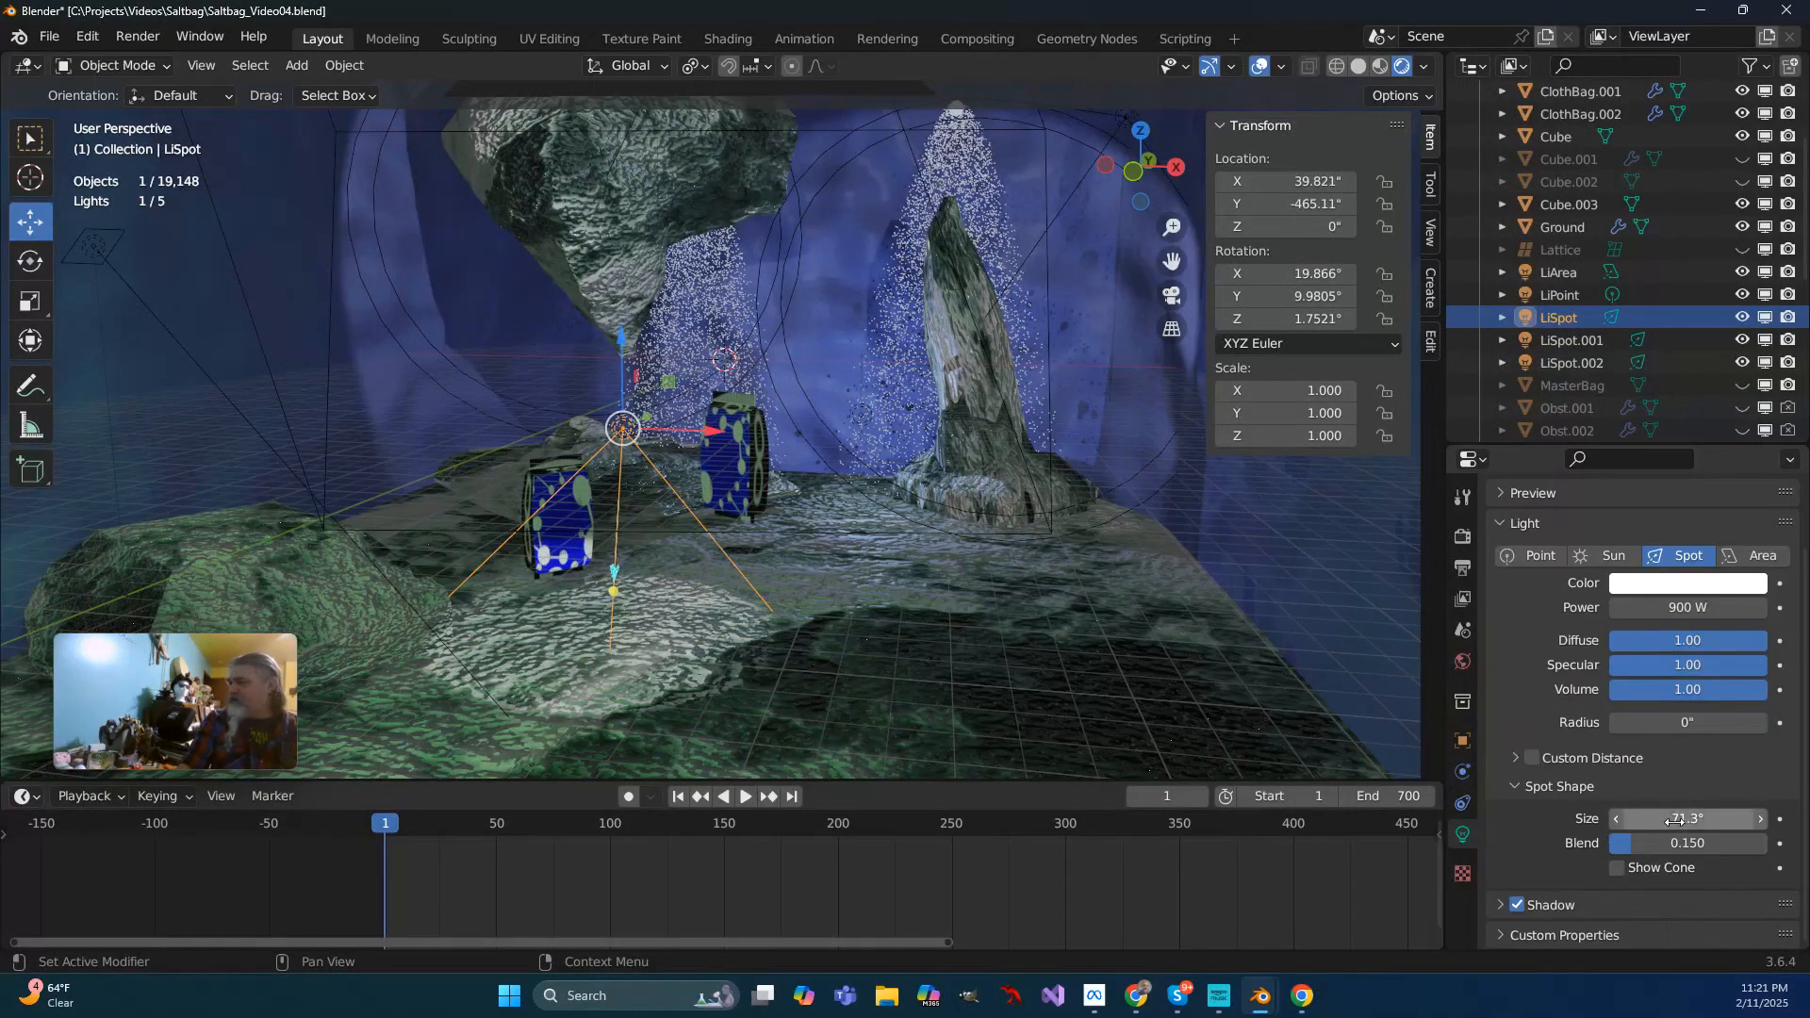
left_click_drag(787, 589, 871, 569)
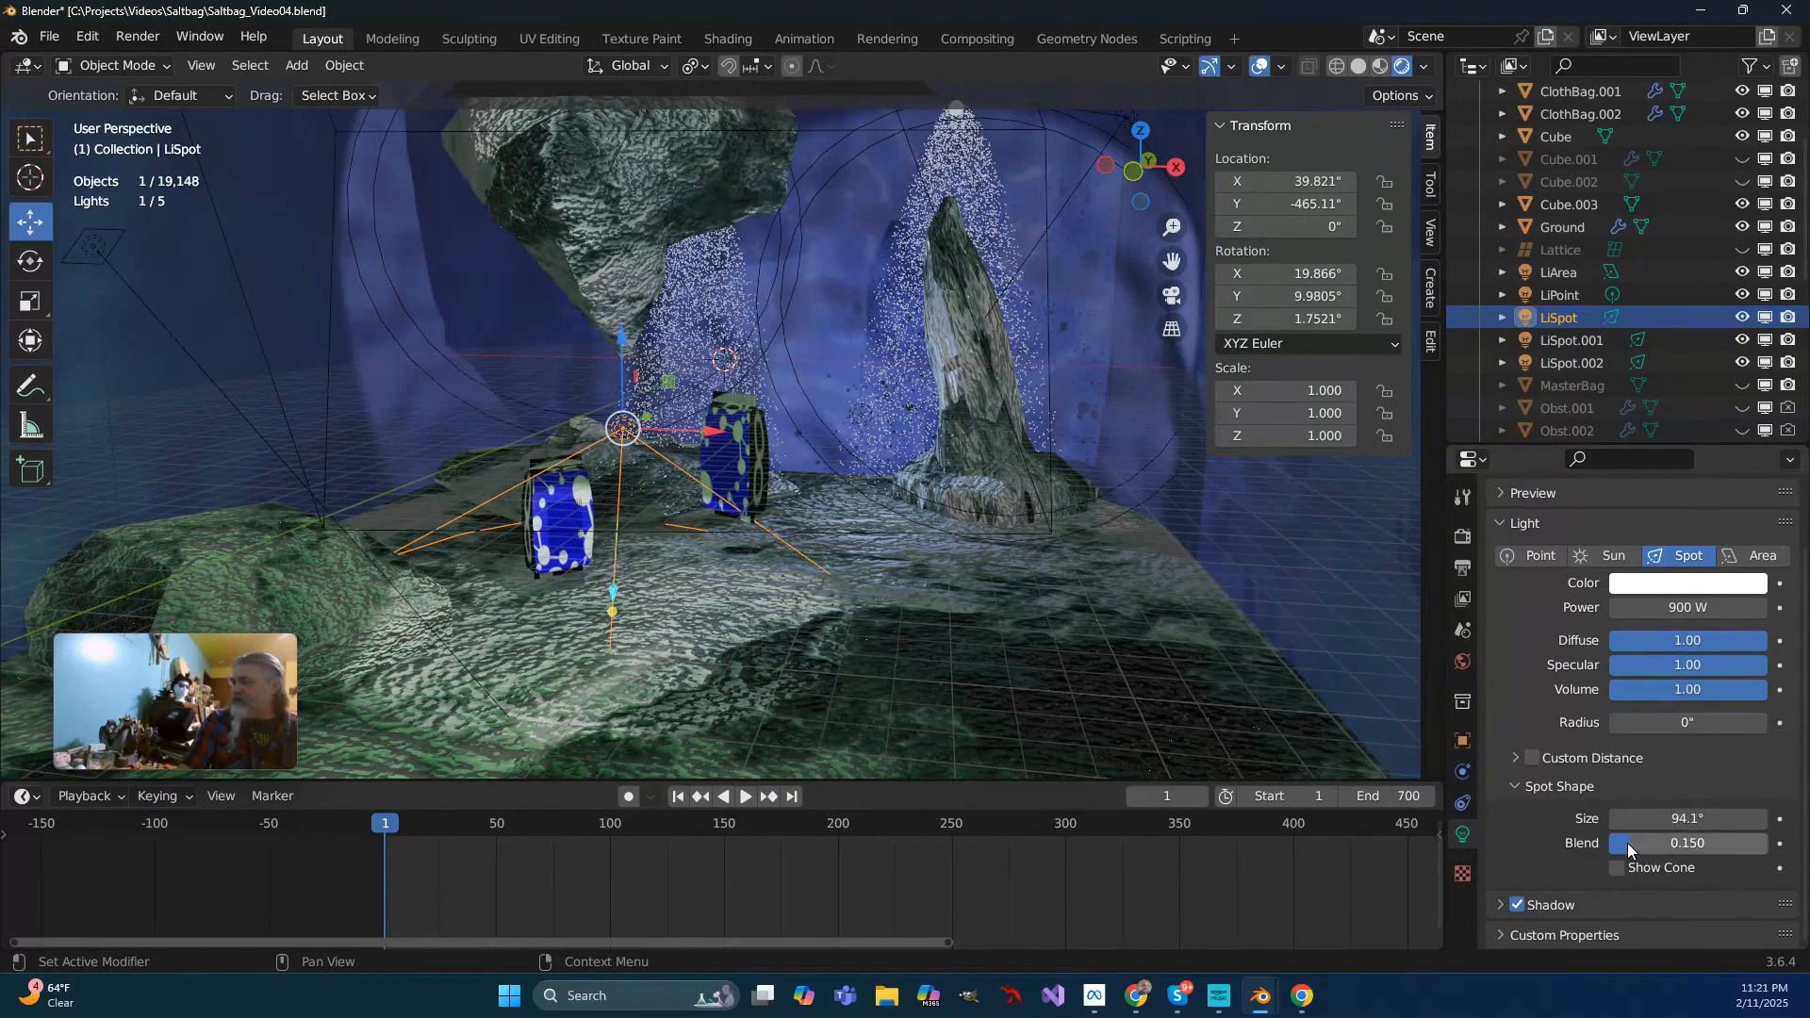
Set LiSpot's blend to 0.650 and raise its power to 948.3 W
left_click_drag(1628, 849, 1627, 850)
left_click_drag(727, 603, 861, 611)
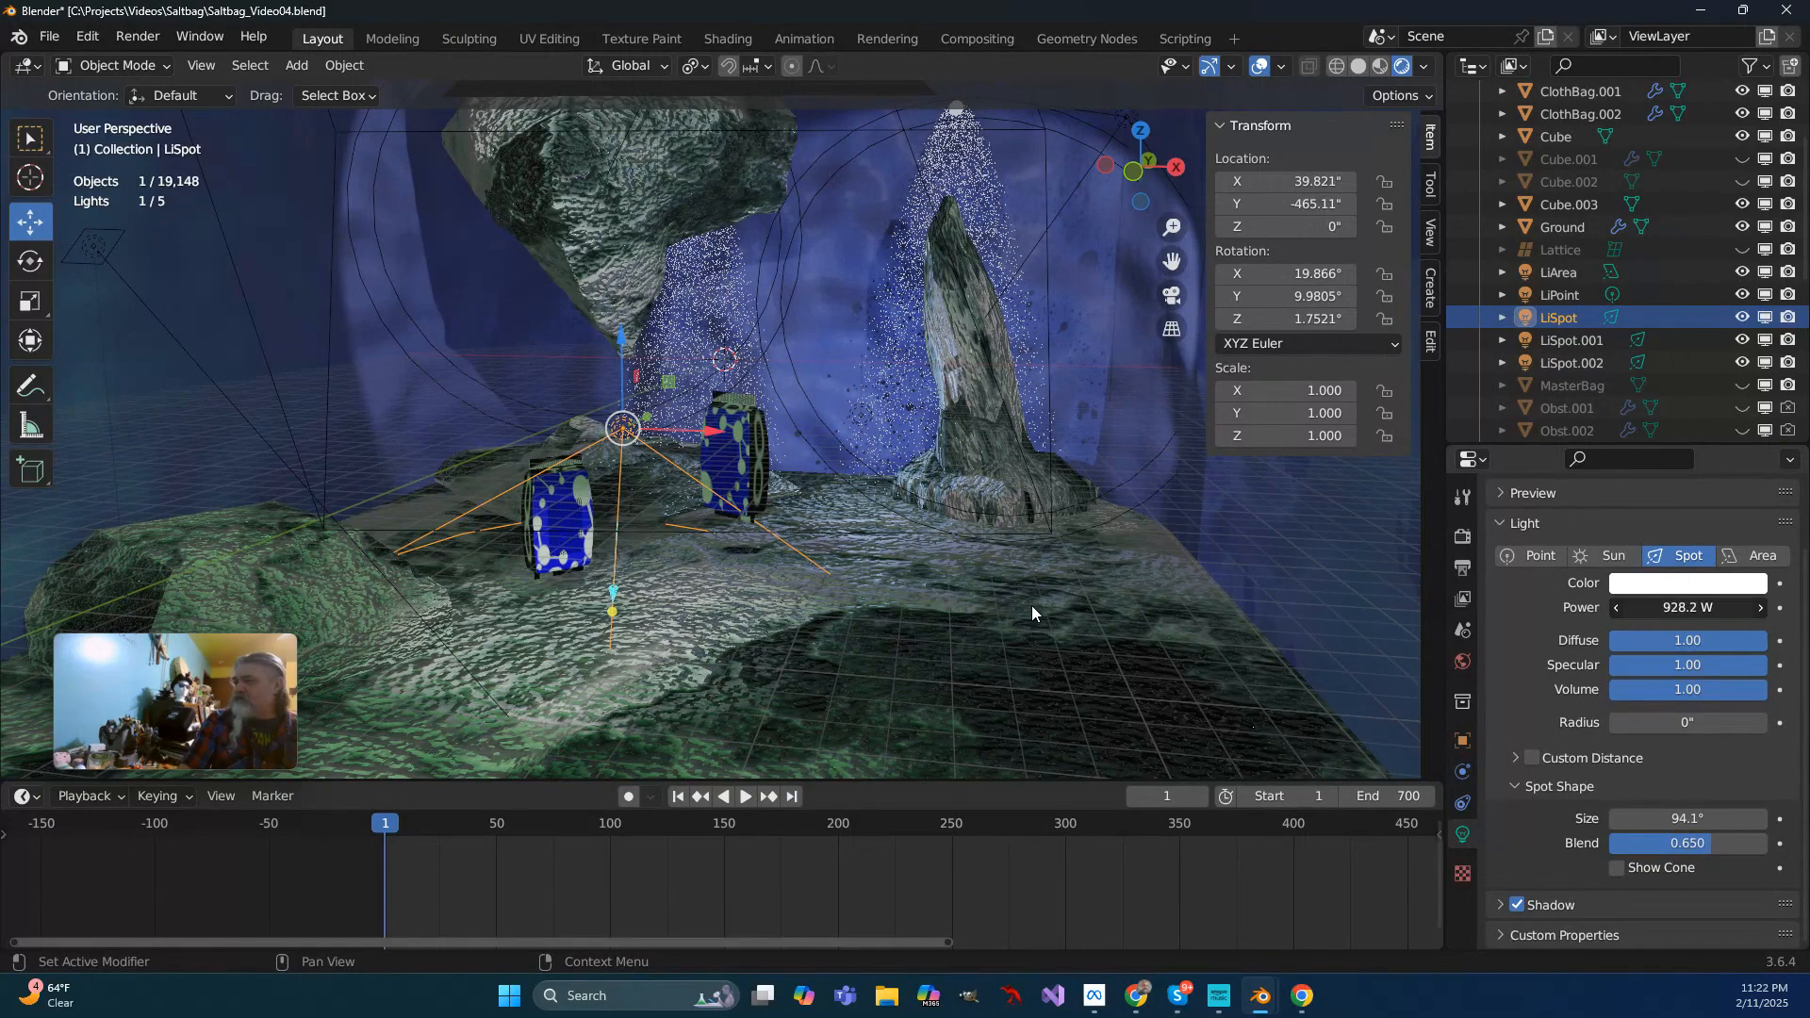
left_click_drag(1039, 605, 1068, 602)
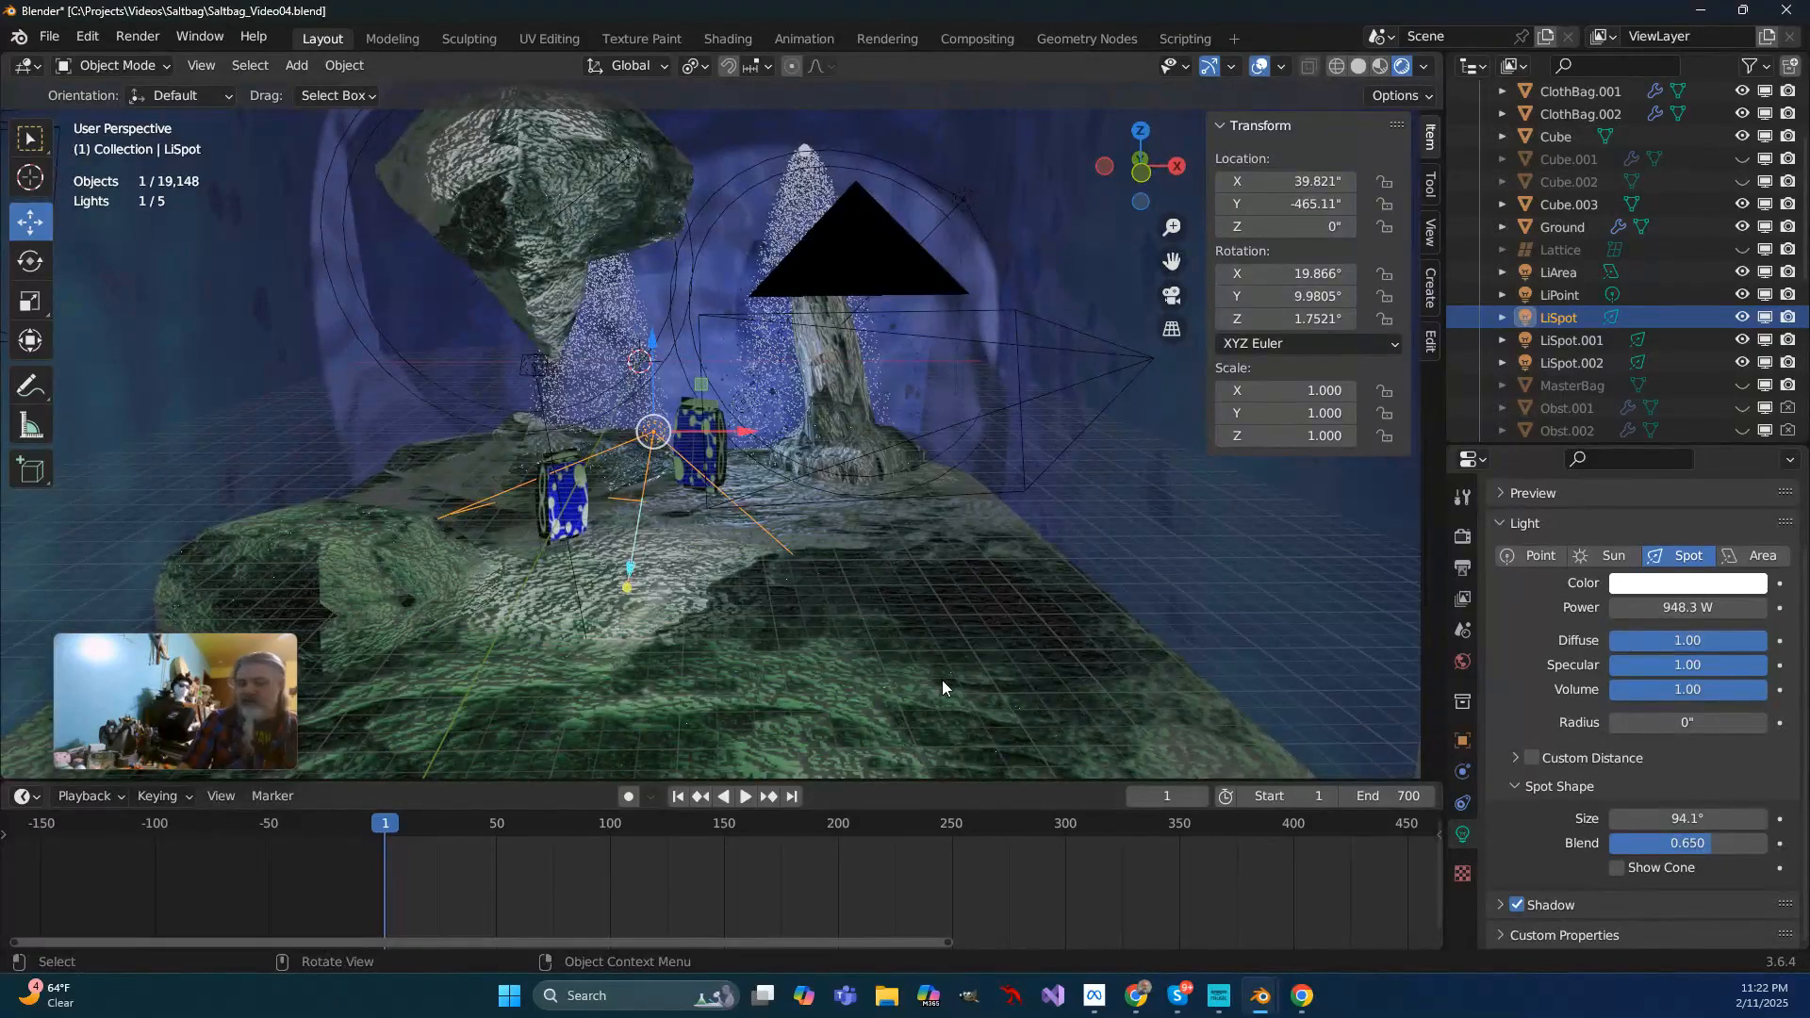
Switch to the camera view and play the animation from the first frame to check the bags and lighting
key("KP_0")
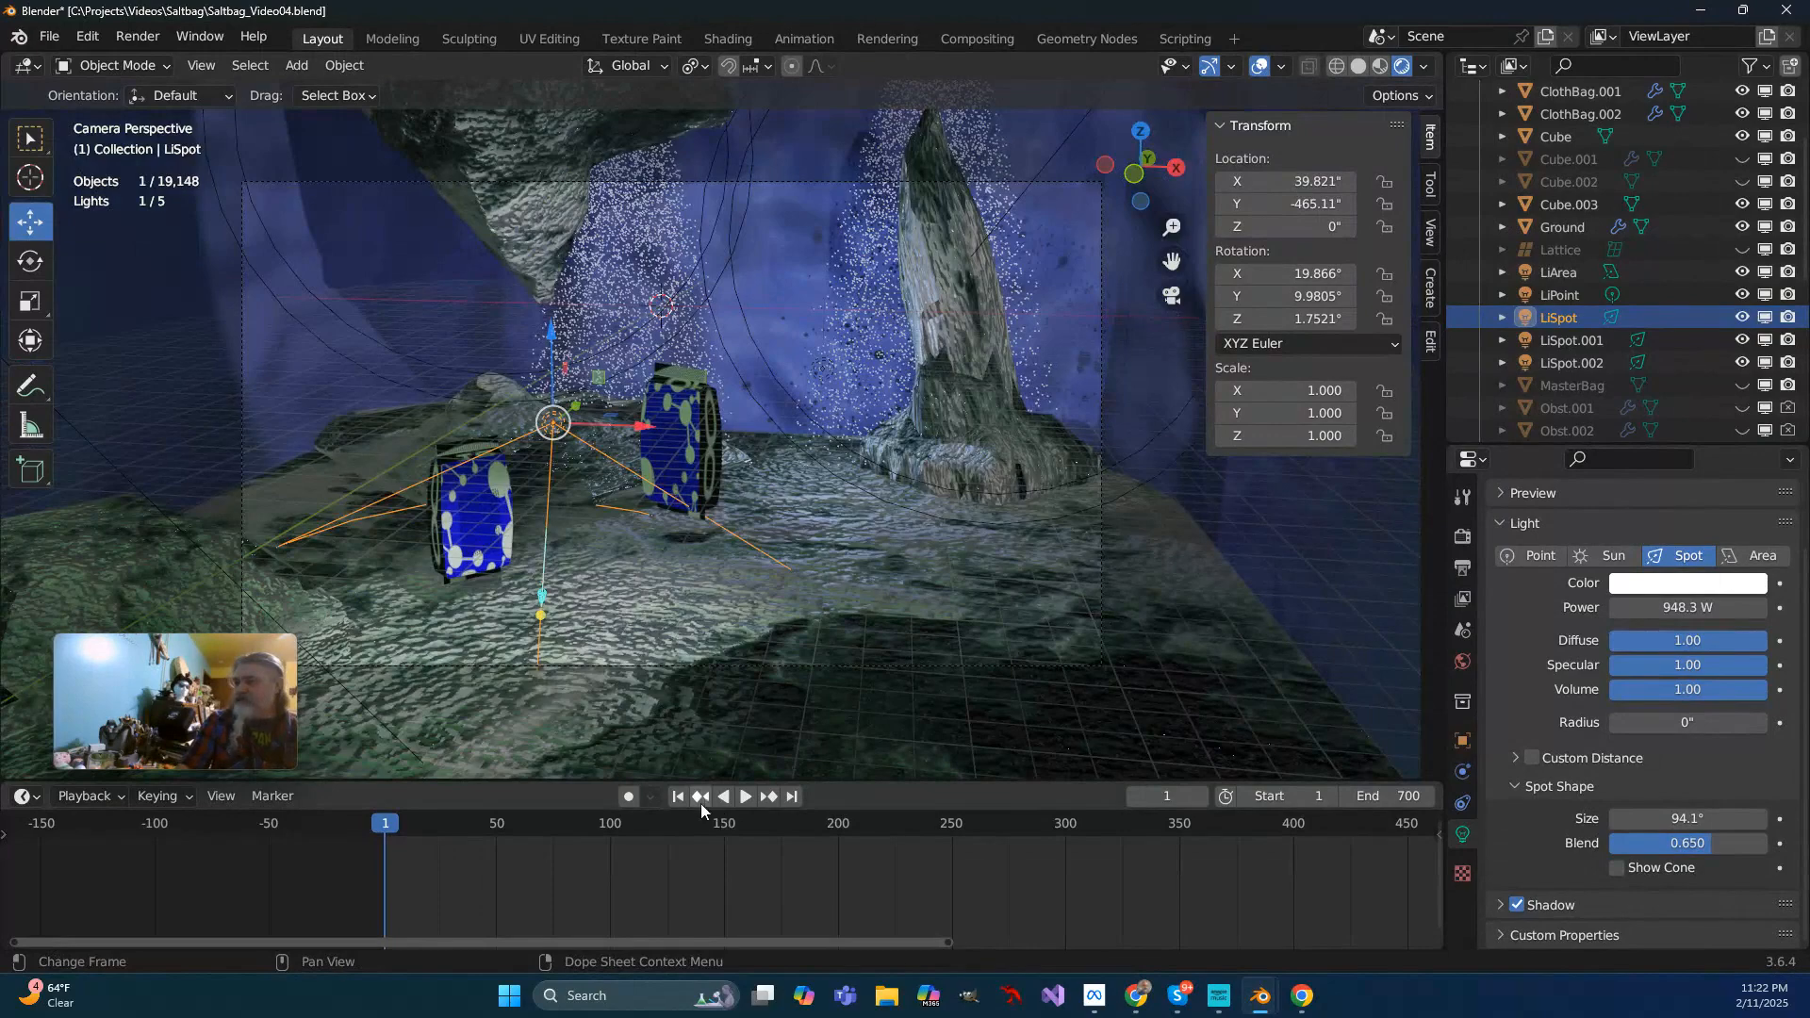
left_click(678, 797)
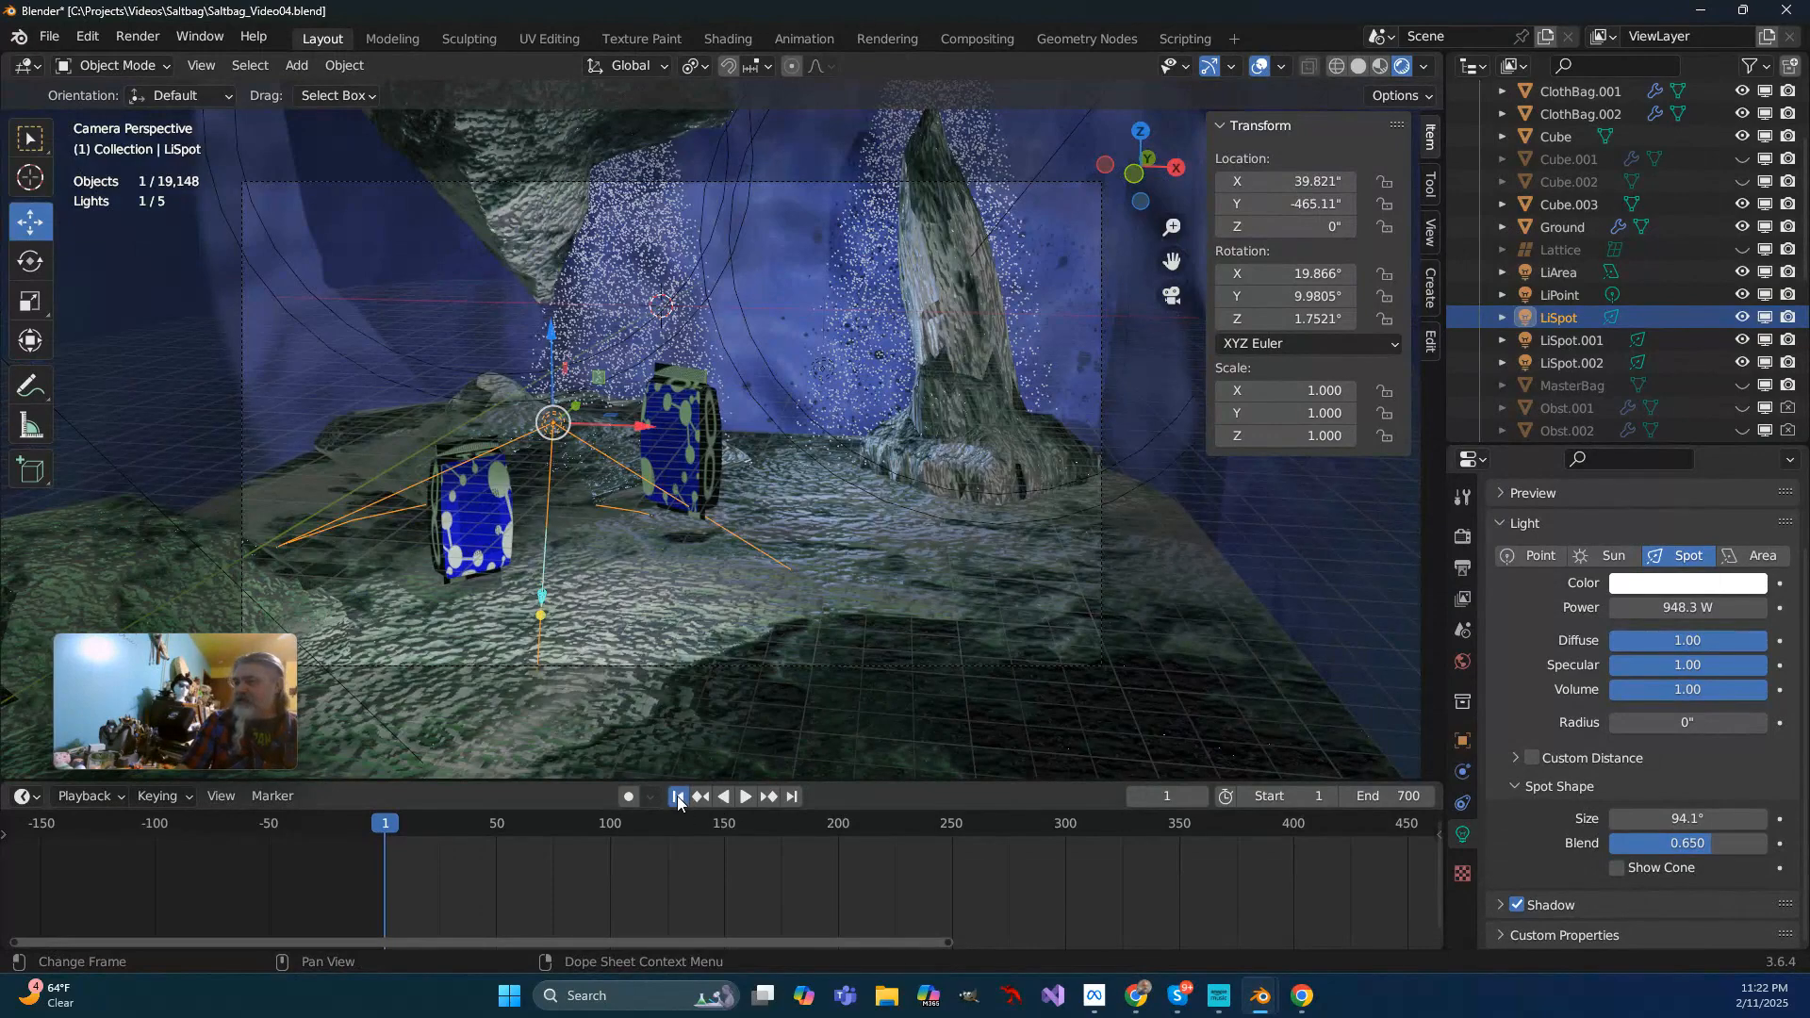
left_click(743, 796)
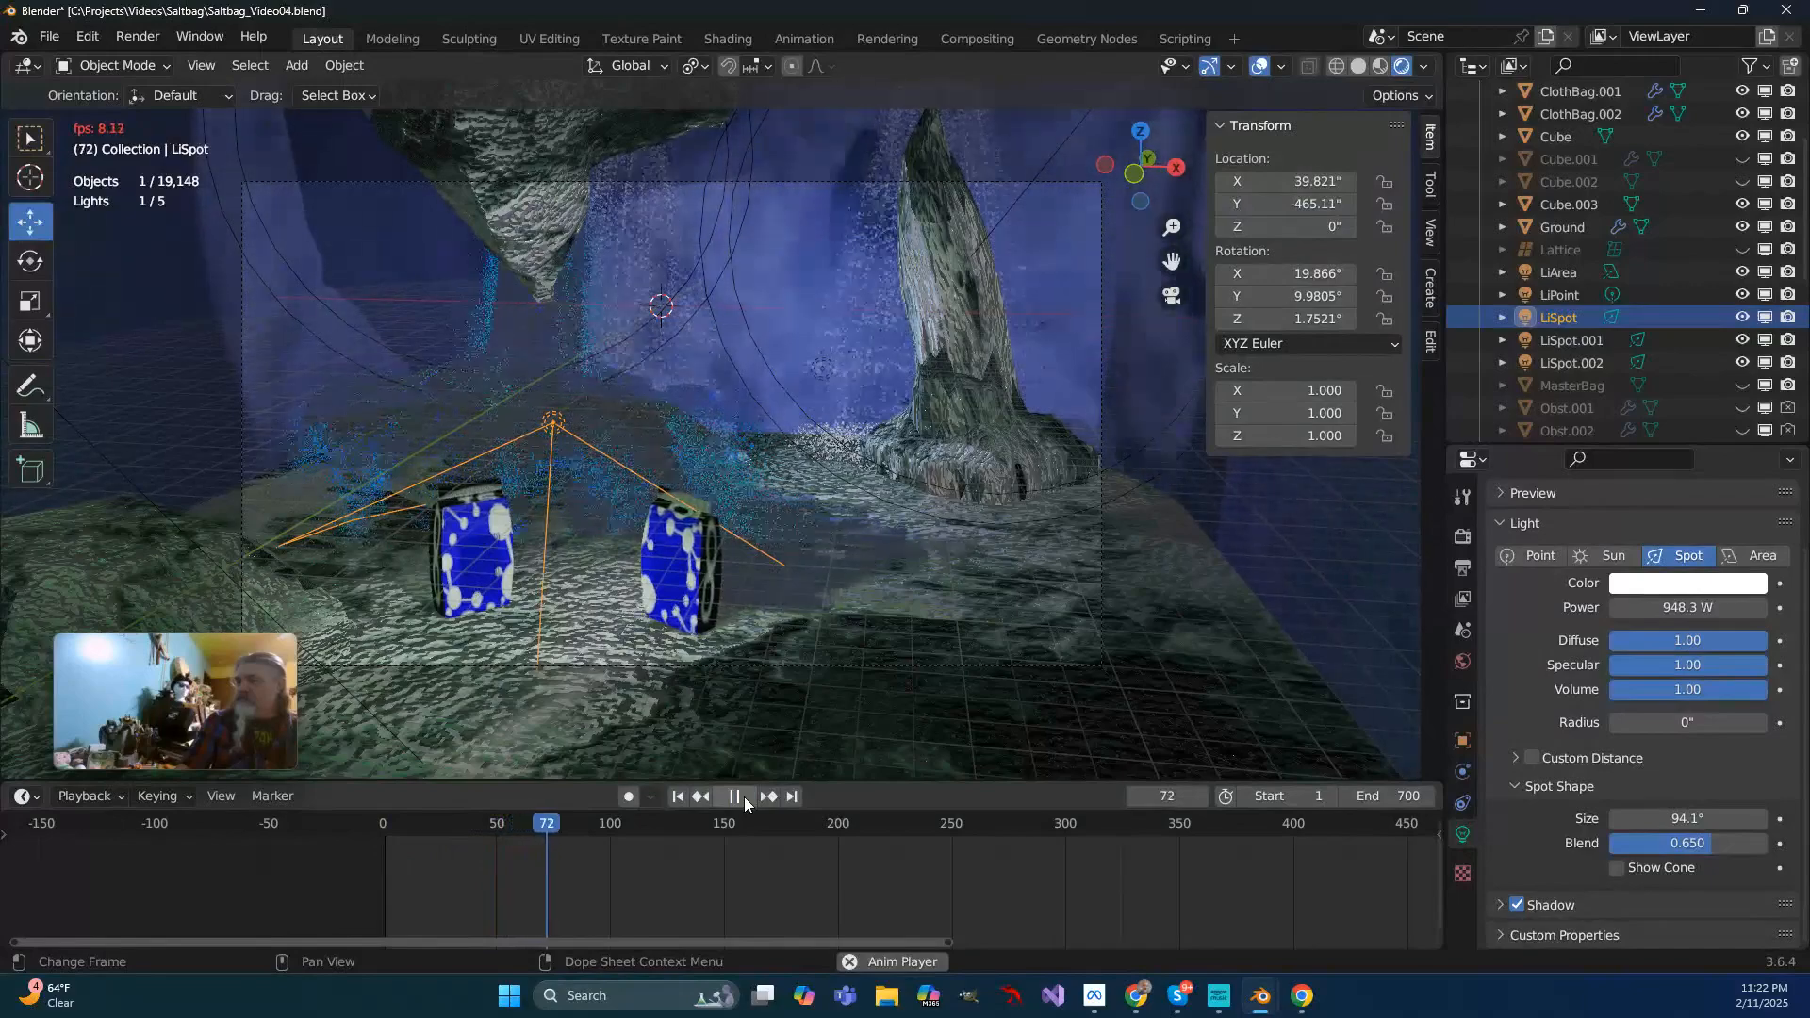